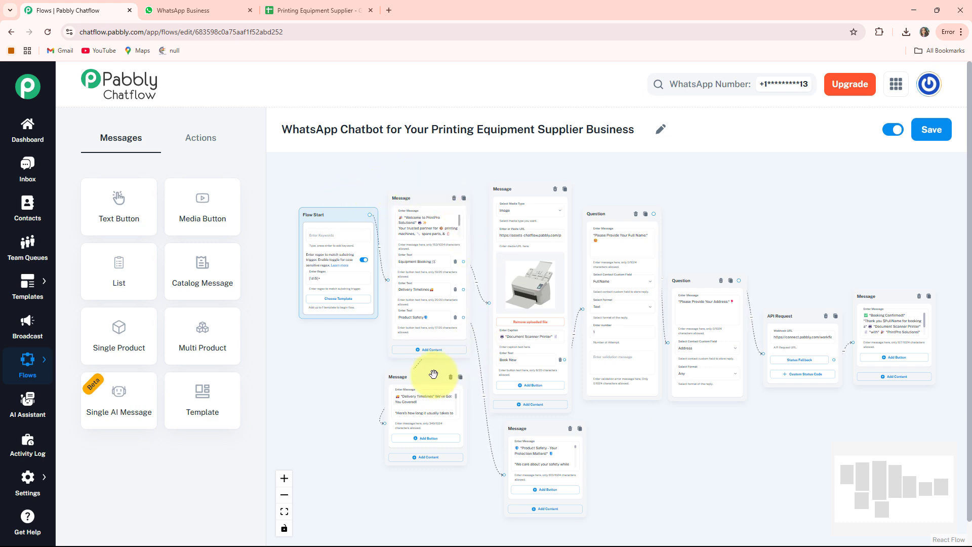
# Switch to WhatsApp, send "Hi" to the Printing Equipment Supplier chat and start an Equipment Booking for the Document Scanner Printer
pyautogui.click(181, 12)
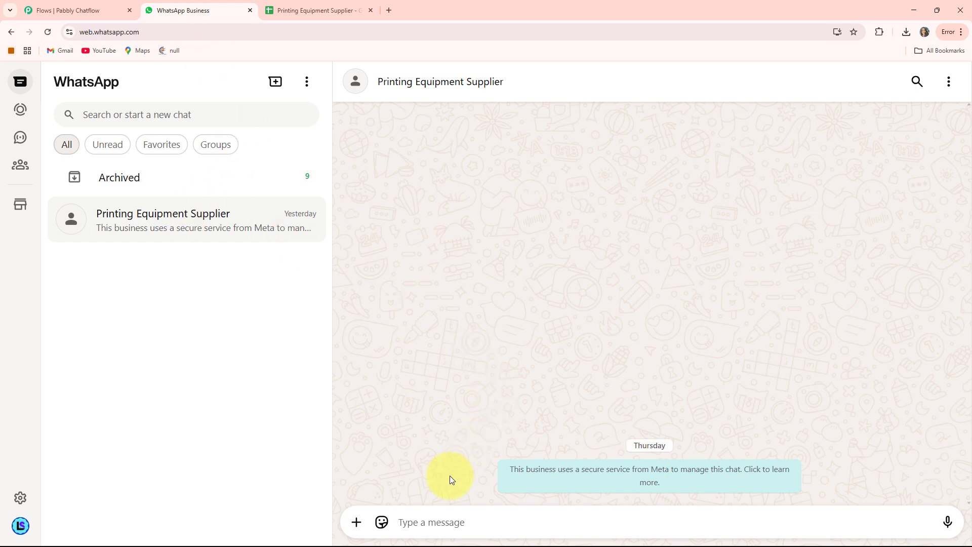
pyautogui.write('Hi')
pyautogui.press('Return')
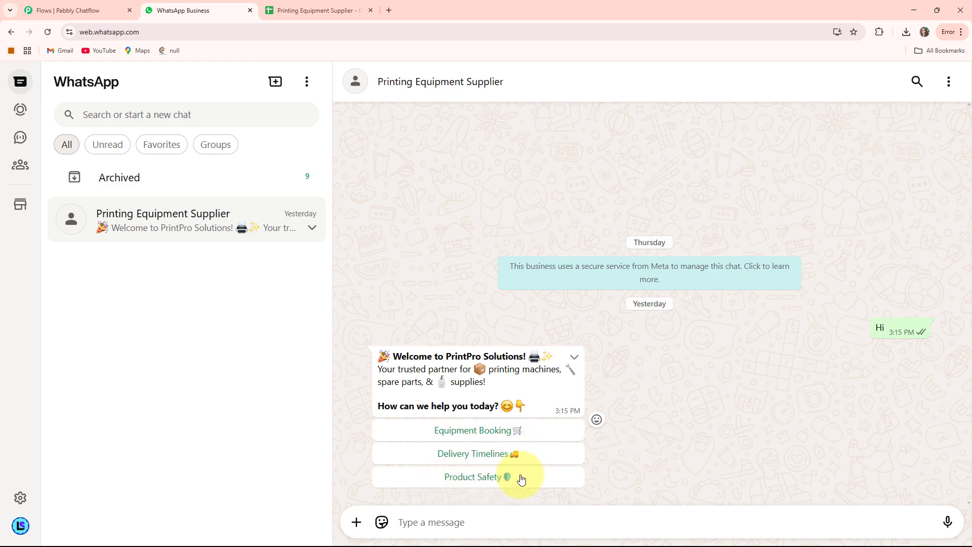
pyautogui.click(476, 429)
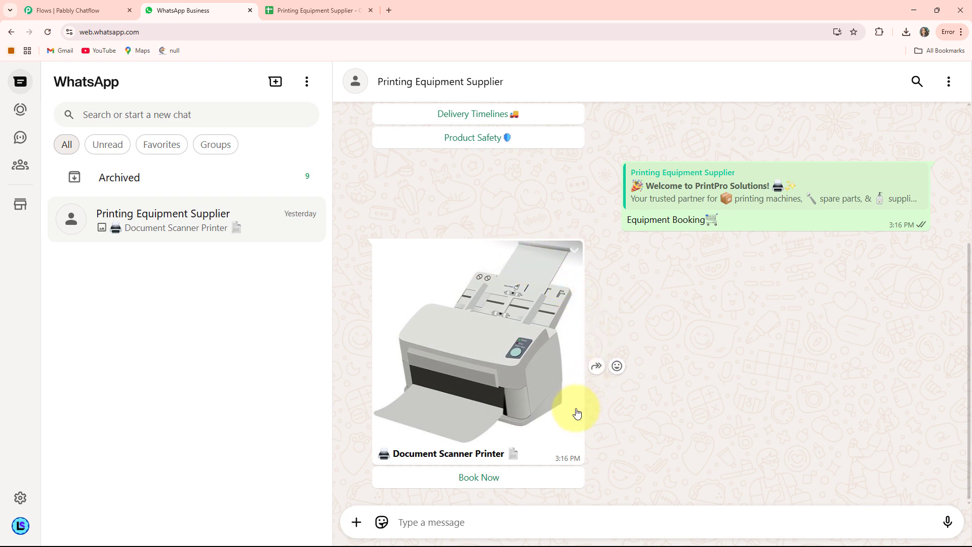
pyautogui.click(479, 477)
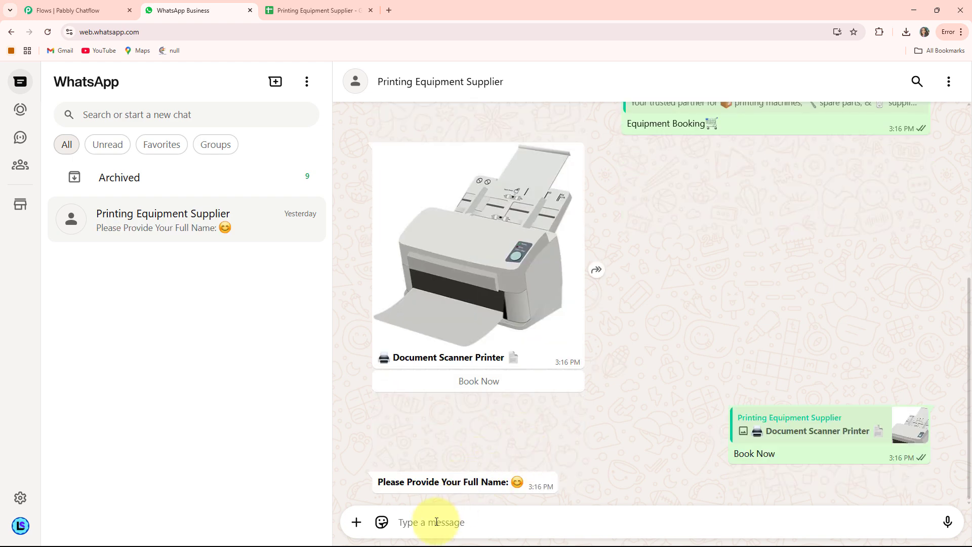
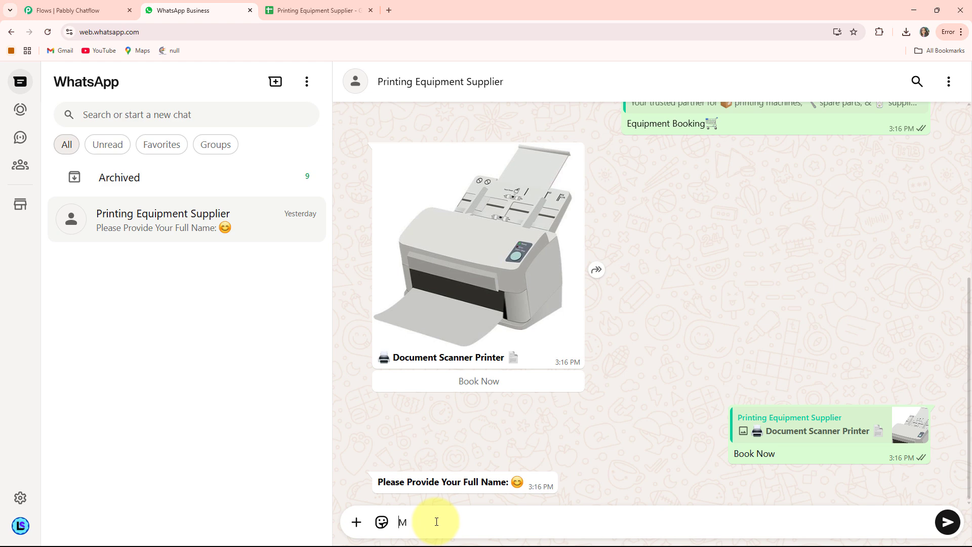
# Answer the chatbot with the customer's full name and address, and check the booking entry in the Google Sheet
pyautogui.press('Return')
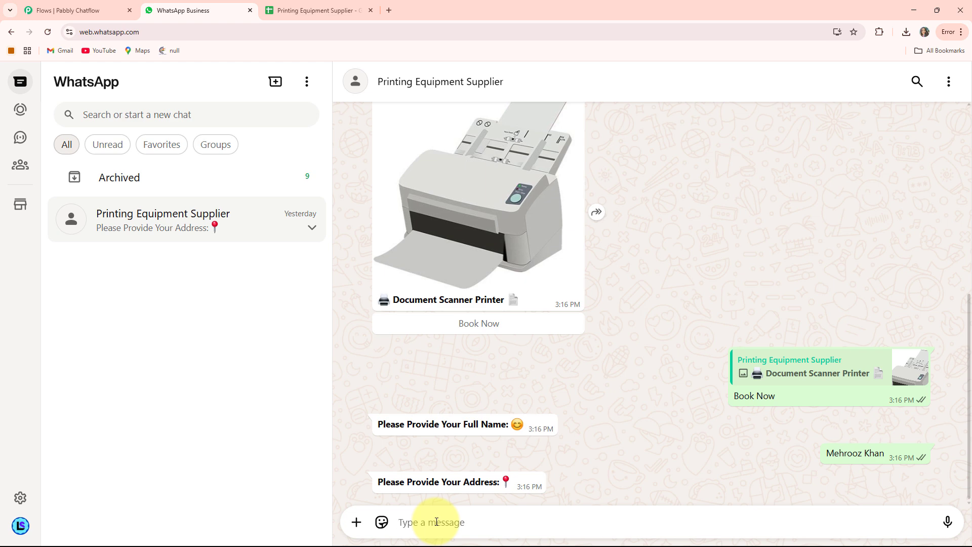
pyautogui.press('Return')
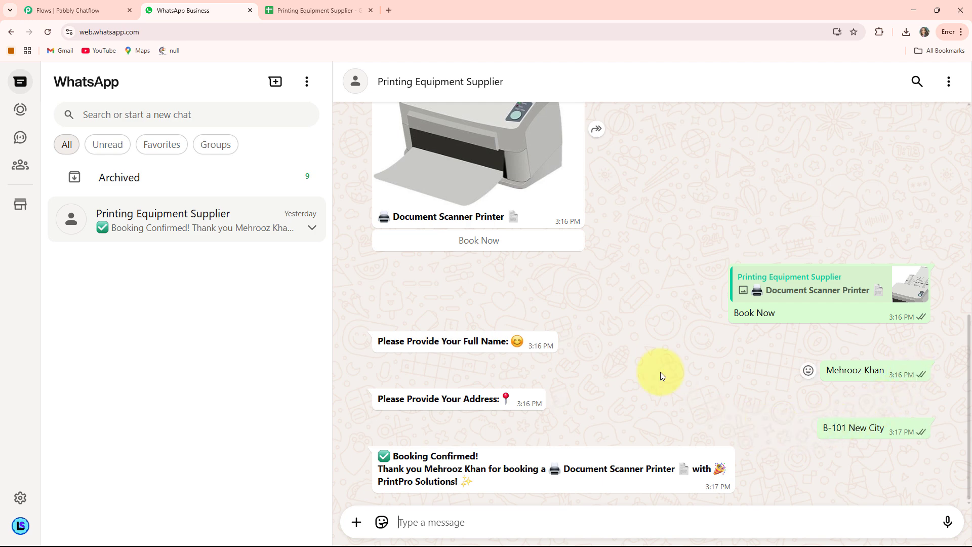
pyautogui.click(306, 12)
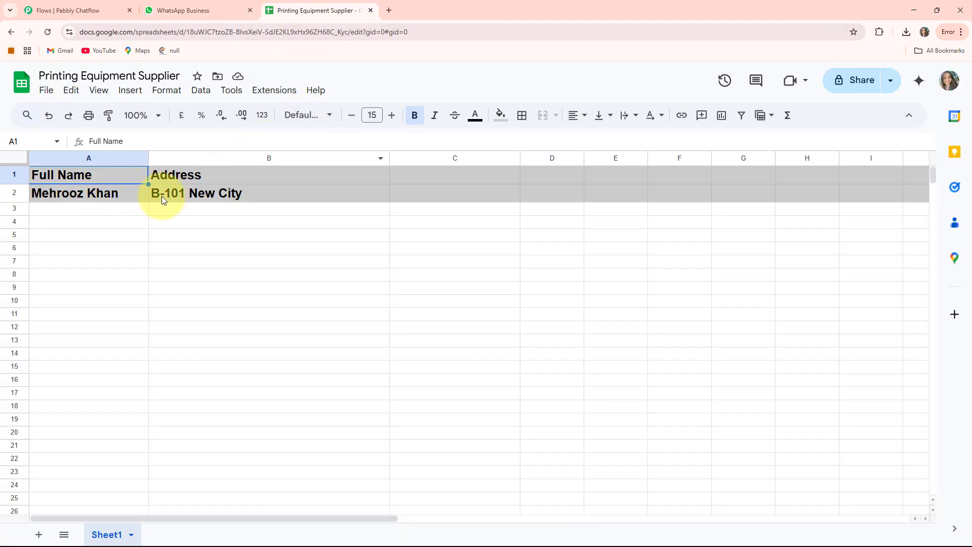
# Return to WhatsApp and request the Delivery Timelines and Product Safety replies from the chatbot's welcome message
pyautogui.click(191, 13)
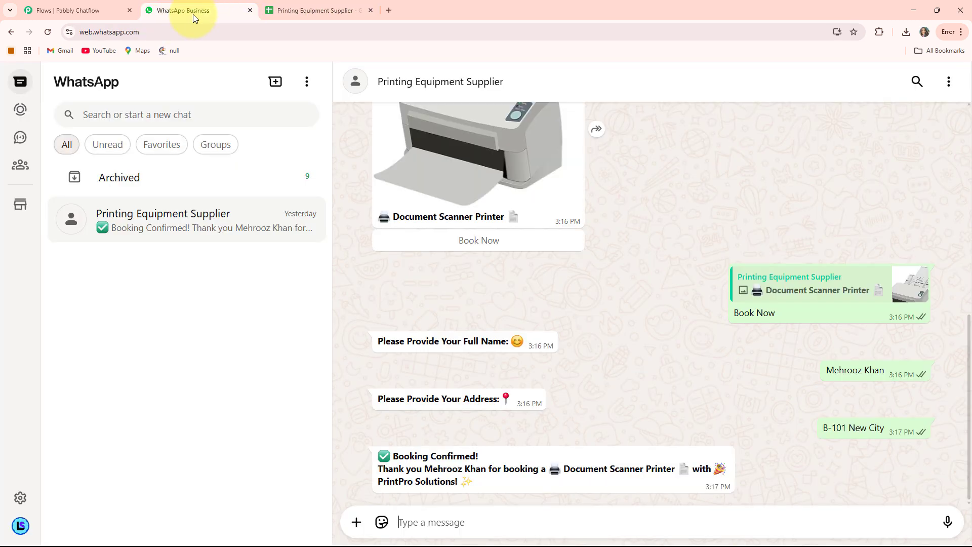
pyautogui.scroll(10, 516, 305)
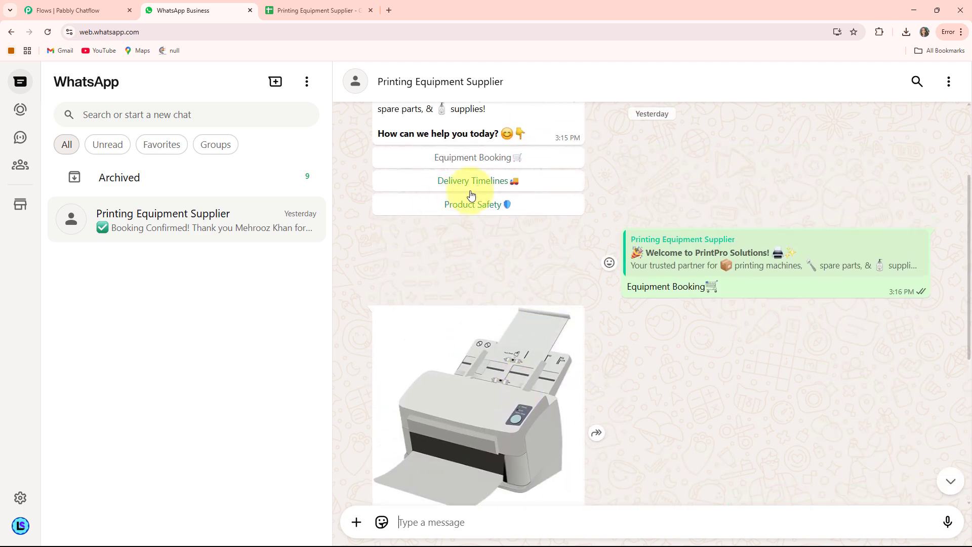
pyautogui.click(479, 182)
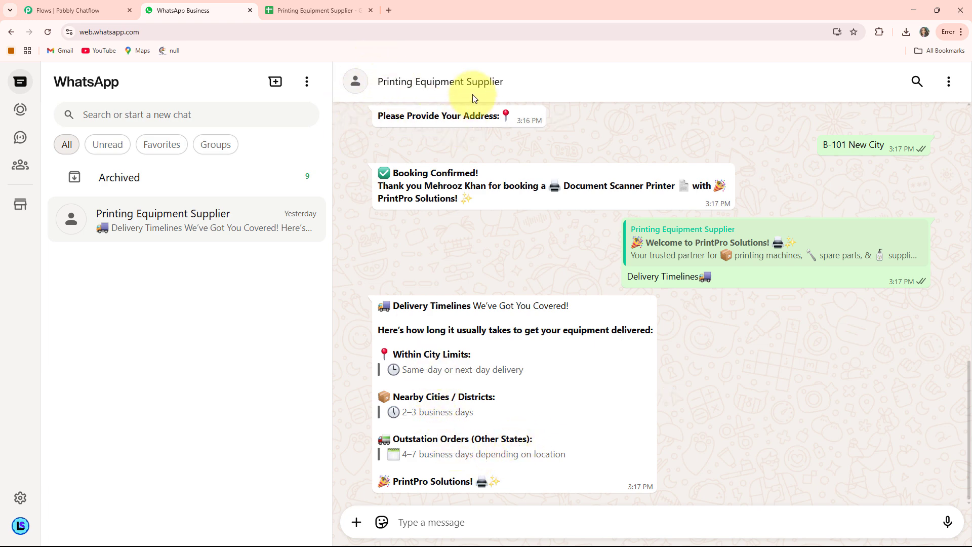
pyautogui.scroll(10, 552, 220)
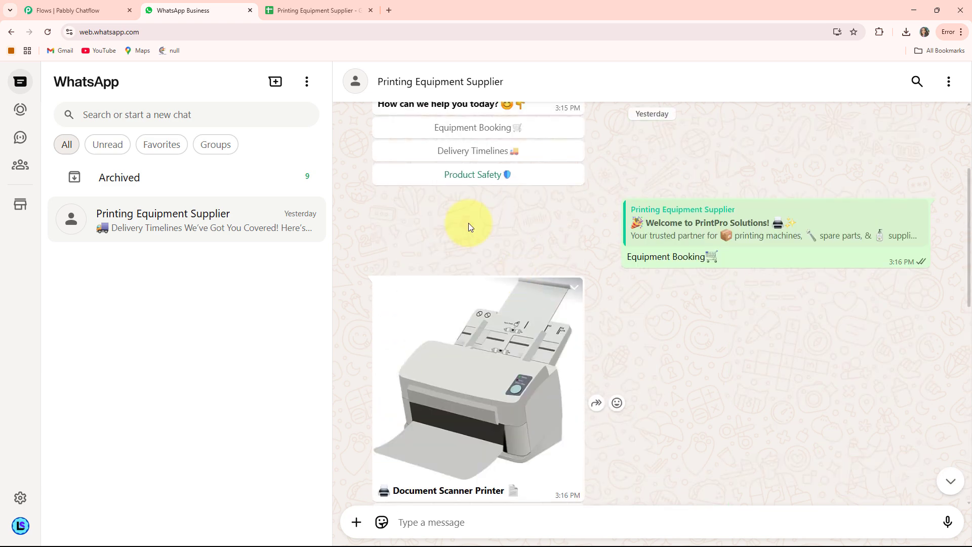
pyautogui.click(476, 177)
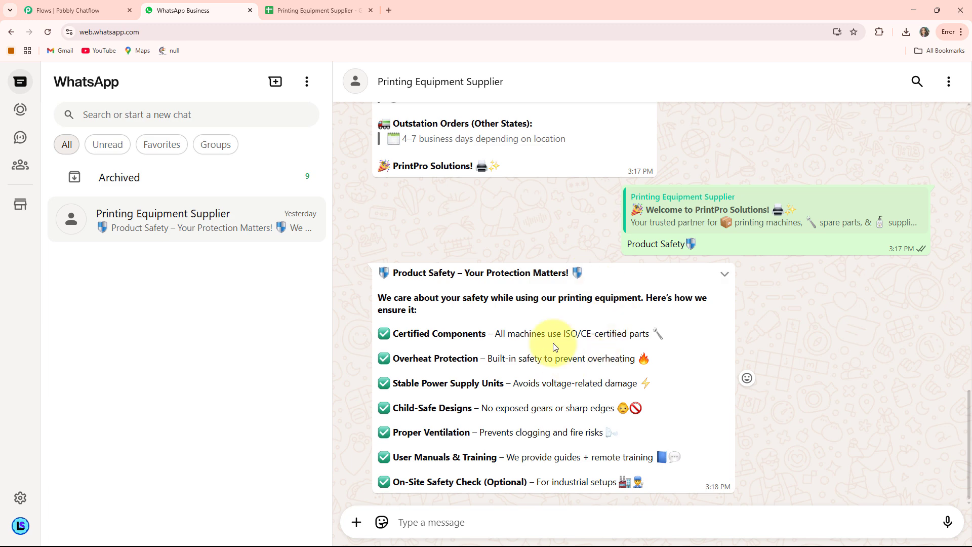
pyautogui.scroll(9, 535, 282)
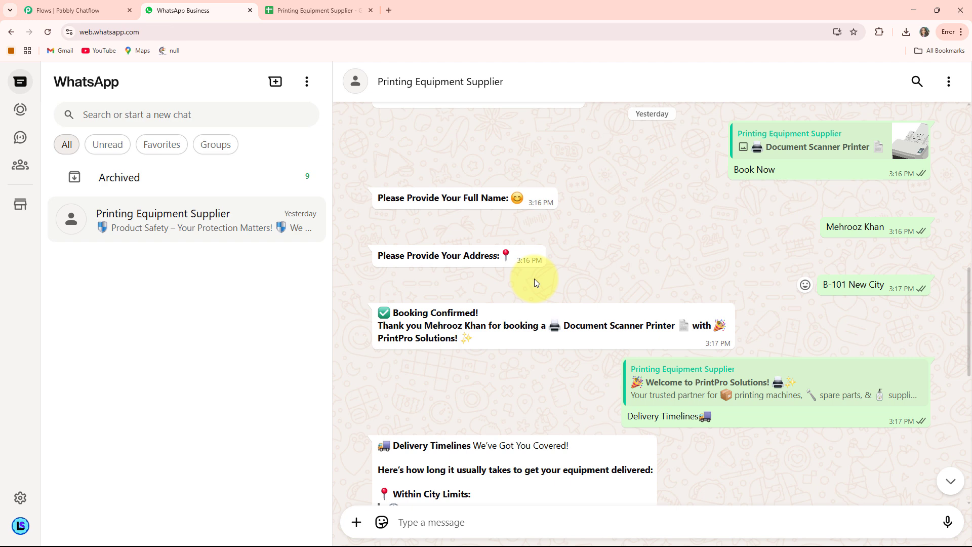
pyautogui.scroll(4, 536, 282)
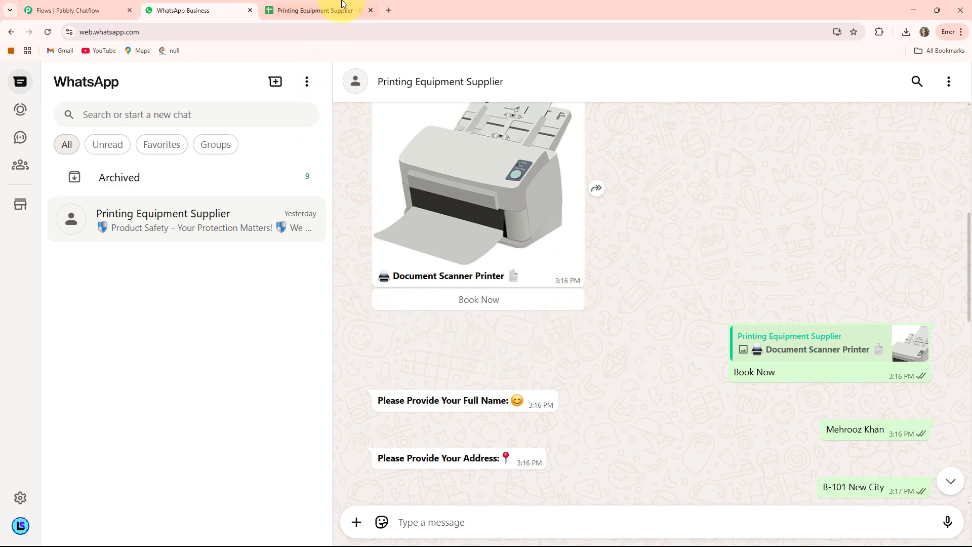
# Close the Printing Equipment Supplier spreadsheet and open the pabbly.com/chatflow website in a new browser tab
pyautogui.click(370, 10)
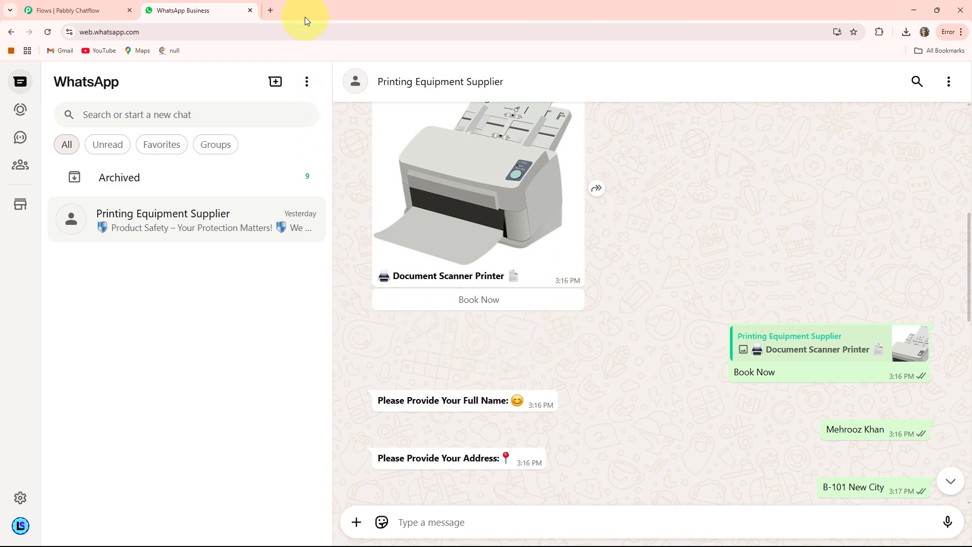
pyautogui.click(266, 11)
pyautogui.click(222, 32)
pyautogui.write('pabbly')
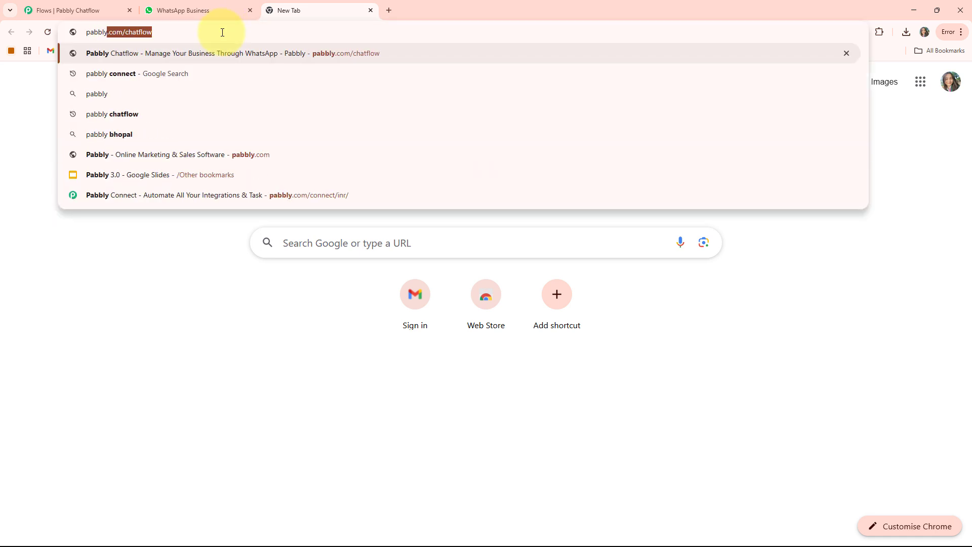
pyautogui.press('Right')
pyautogui.press('Return')
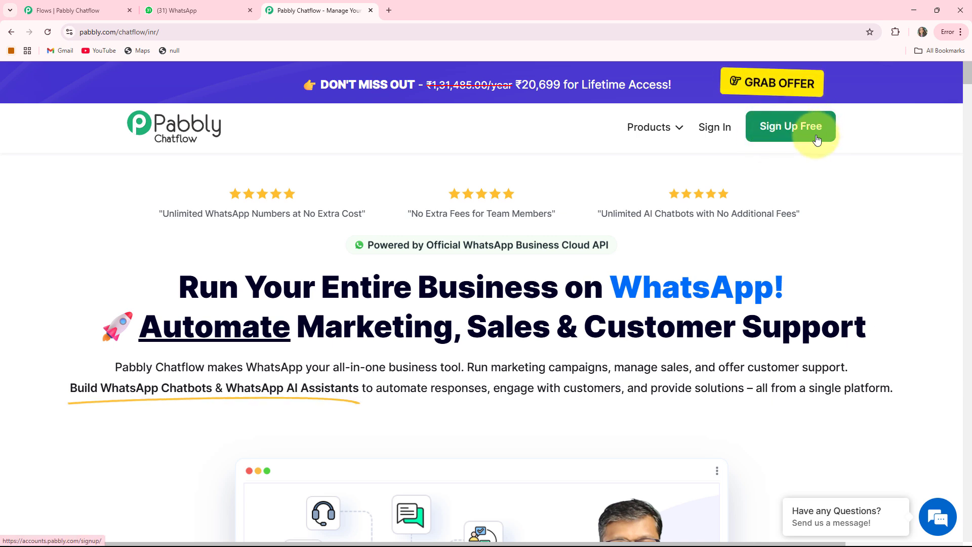
# Sign in to Pabbly and access the Pabbly Chatflow application from the list of all apps
pyautogui.click(716, 127)
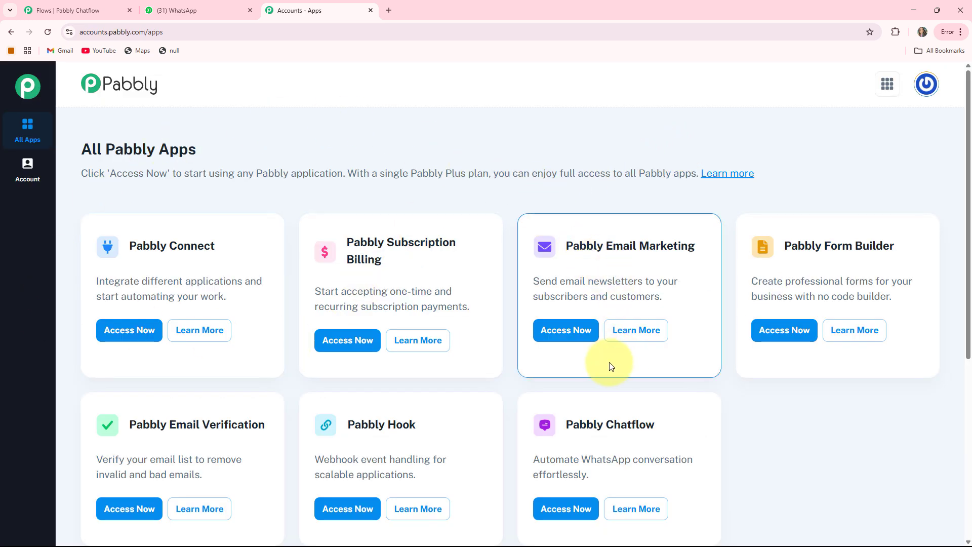
pyautogui.scroll(-1, 506, 354)
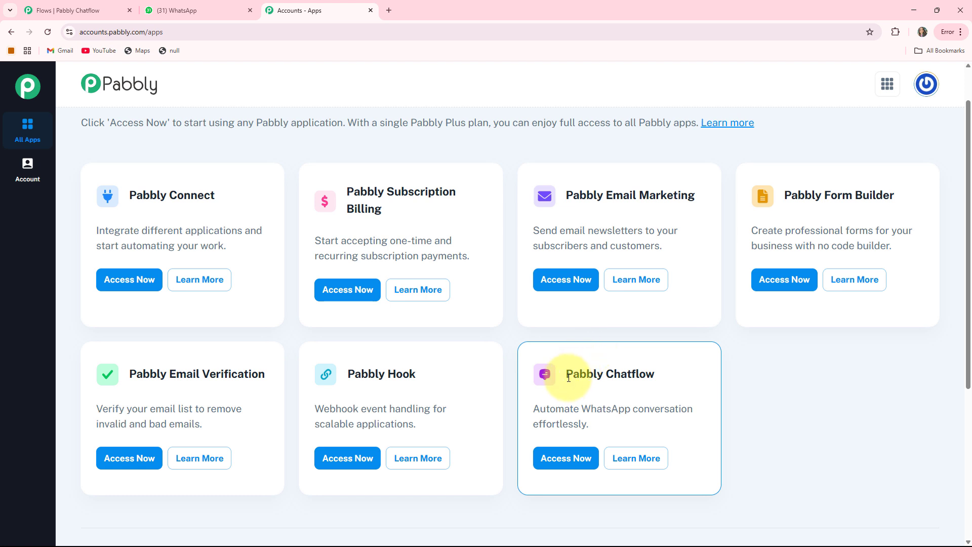
pyautogui.moveTo(568, 376); pyautogui.dragTo(682, 373)
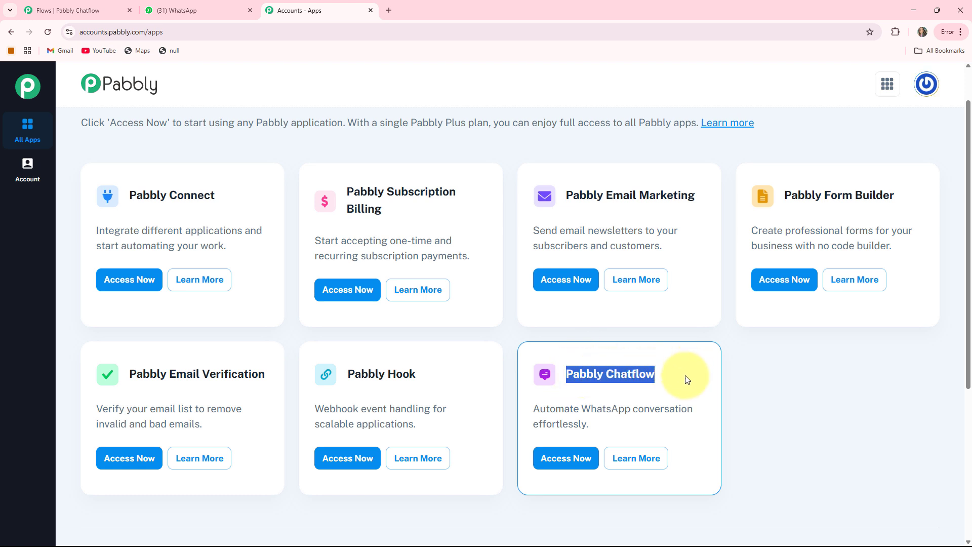
pyautogui.click(584, 457)
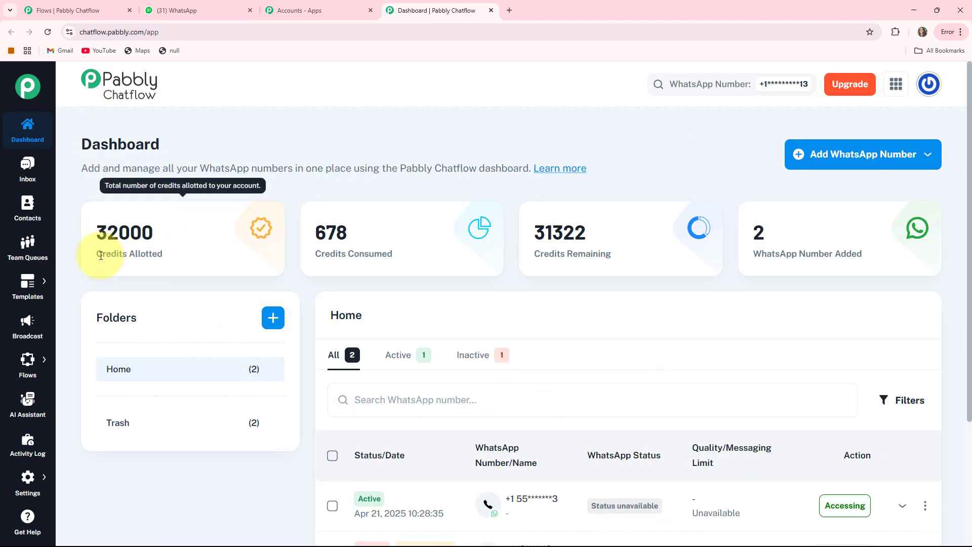
# Examine the dashboard's credit figures, the options for adding a WhatsApp number including Manual Token Connect, and the list of connected numbers
pyautogui.moveTo(98, 253); pyautogui.dragTo(394, 254)
pyautogui.moveTo(529, 254); pyautogui.dragTo(698, 253)
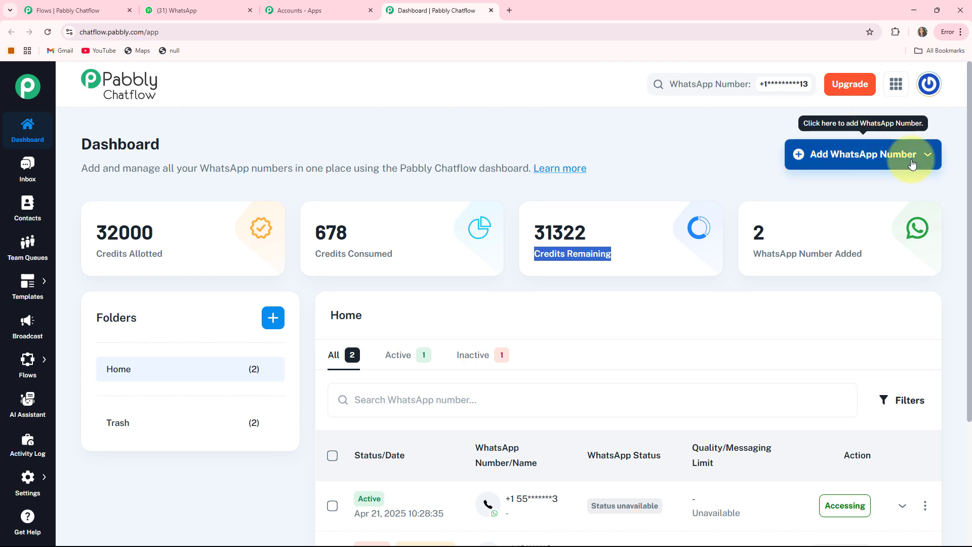
pyautogui.click(887, 161)
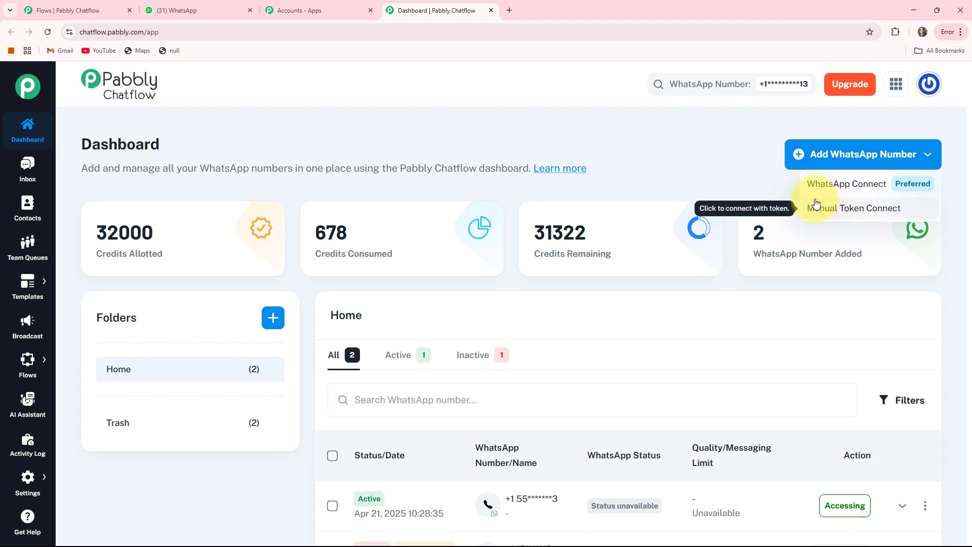
pyautogui.click(854, 215)
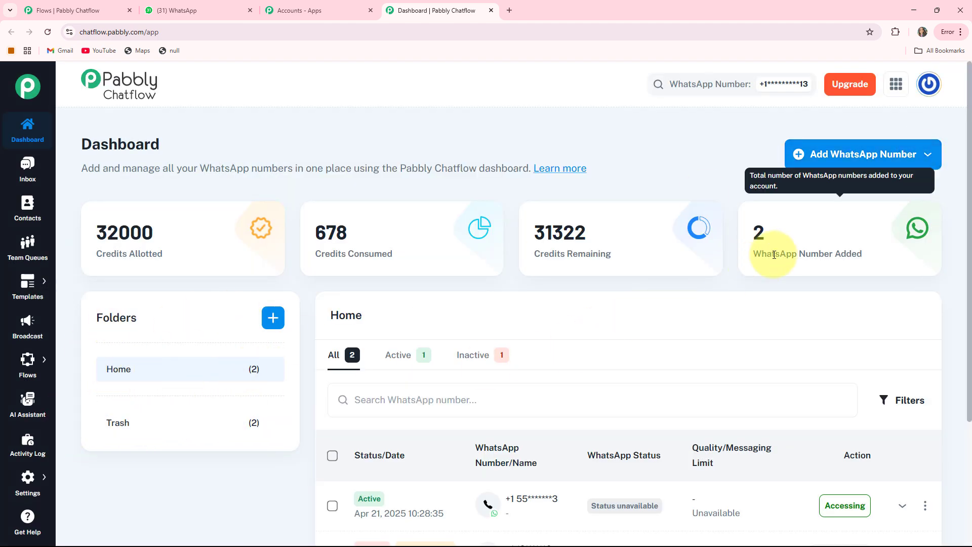
pyautogui.scroll(-3, 272, 303)
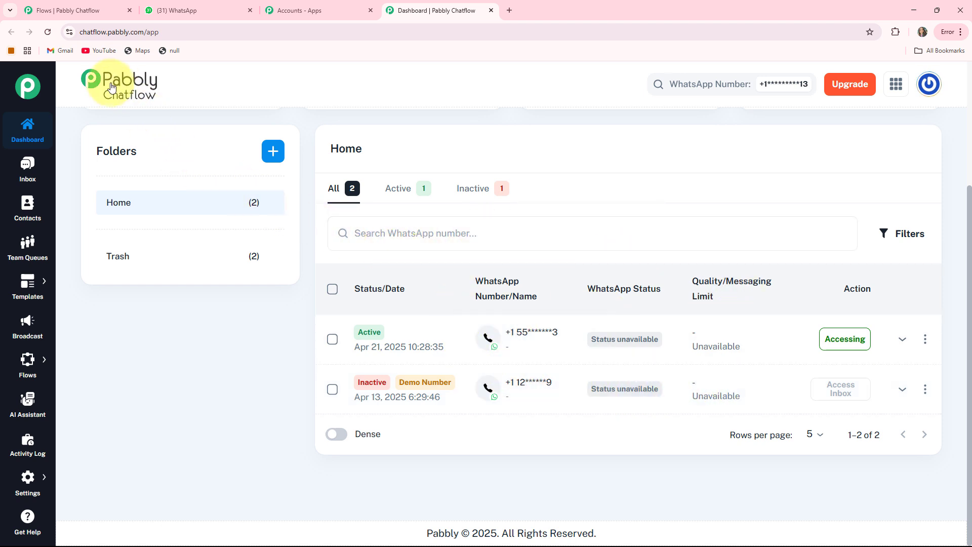
# Look through the Inbox with its "test" conversation, the Contacts page and the Team Queues page
pyautogui.click(25, 168)
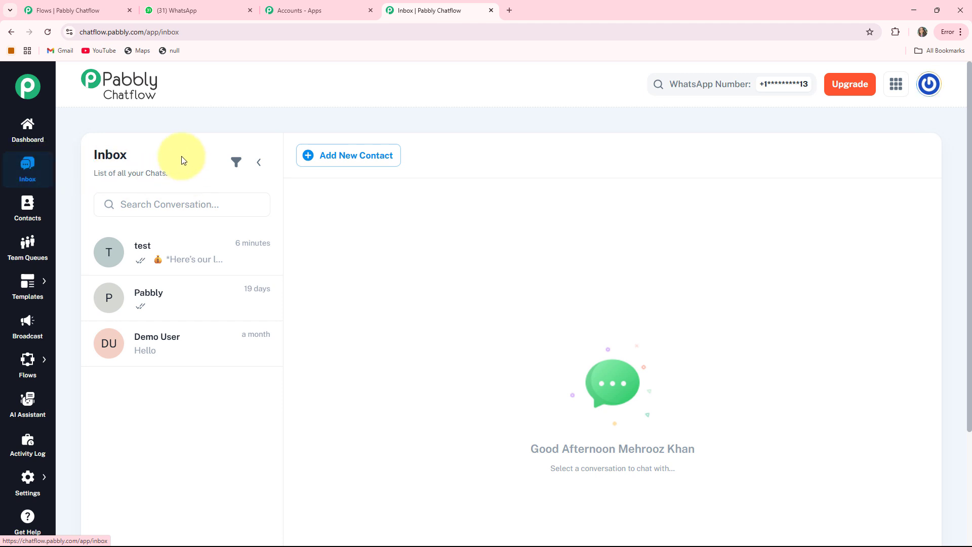
pyautogui.click(157, 257)
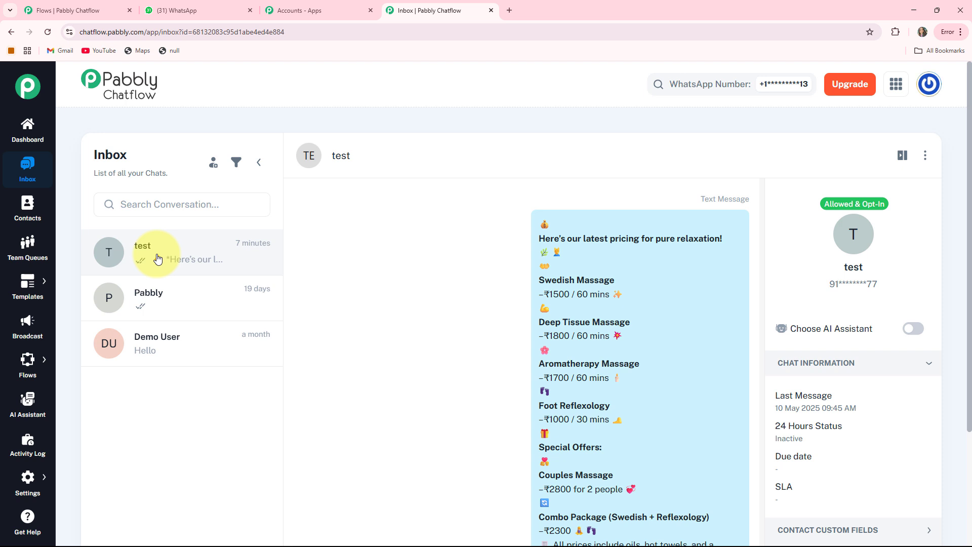
pyautogui.click(28, 213)
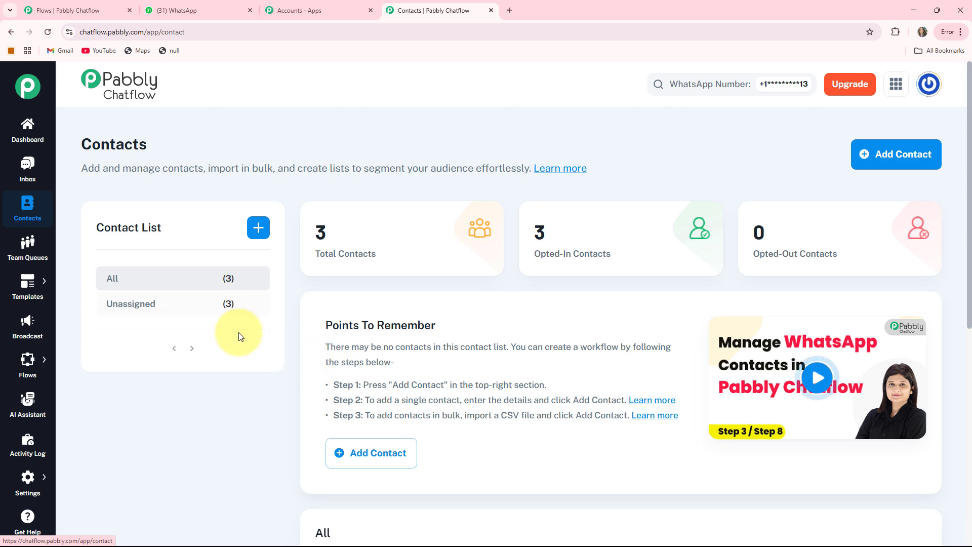
pyautogui.click(27, 250)
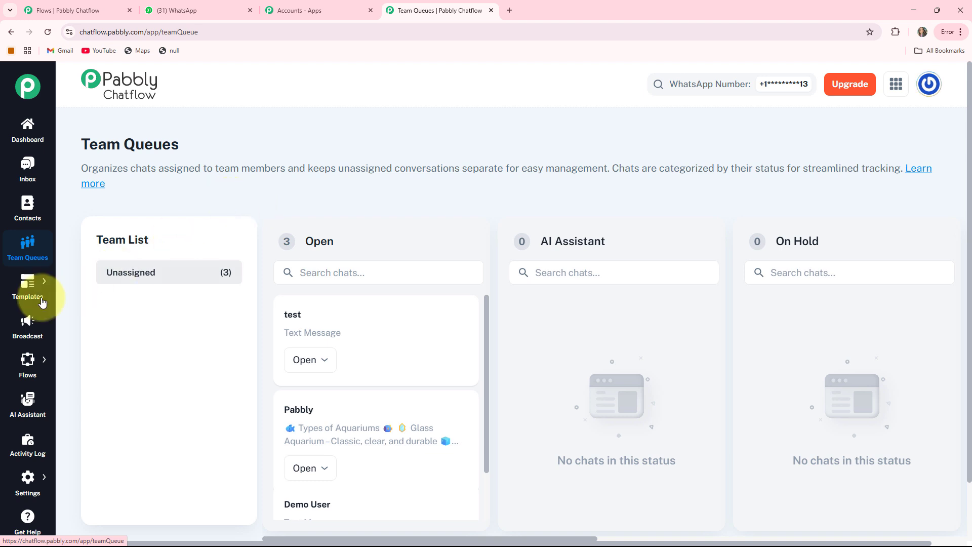
# Look through the Templates, Broadcast, Flows, AI Assistant and Activity Log pages
pyautogui.moveTo(27, 285)
pyautogui.click(68, 287)
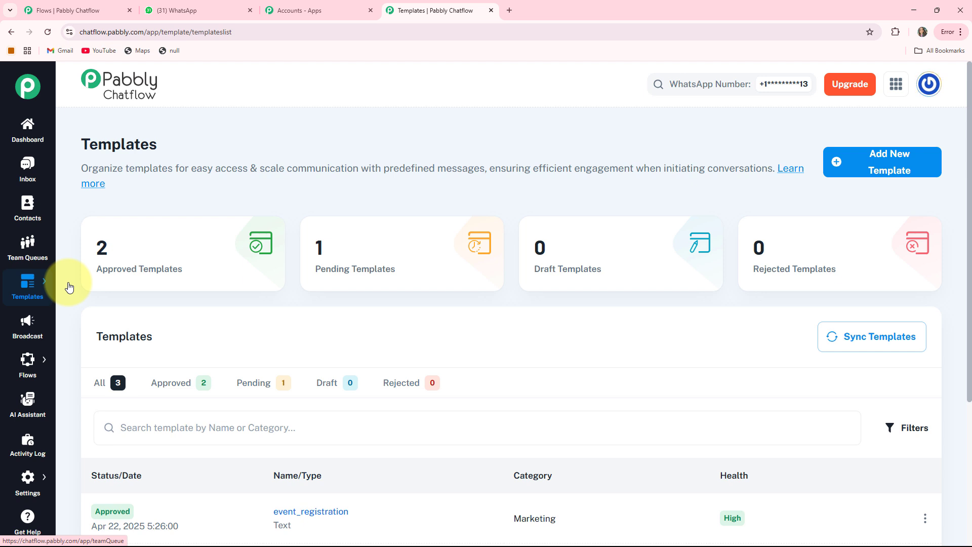
pyautogui.click(33, 322)
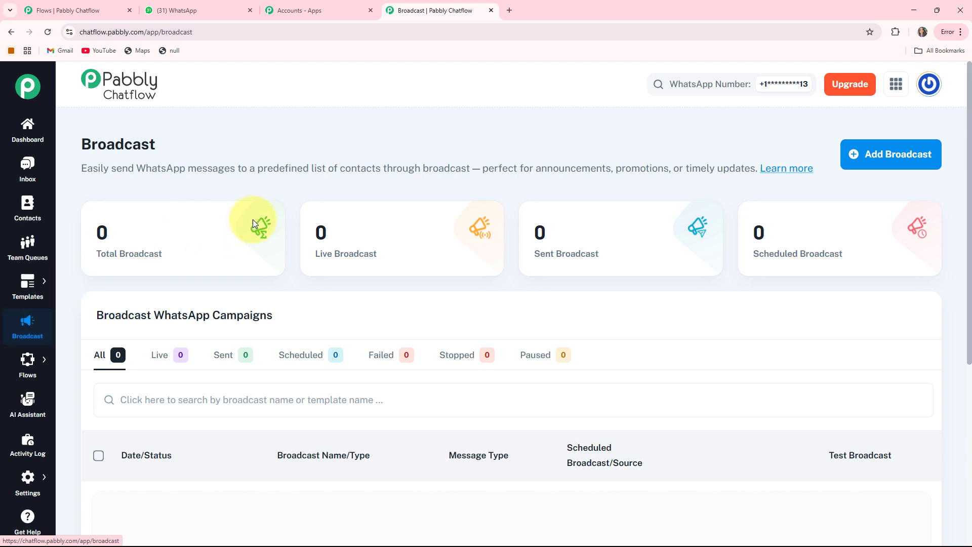
pyautogui.moveTo(25, 362)
pyautogui.click(65, 356)
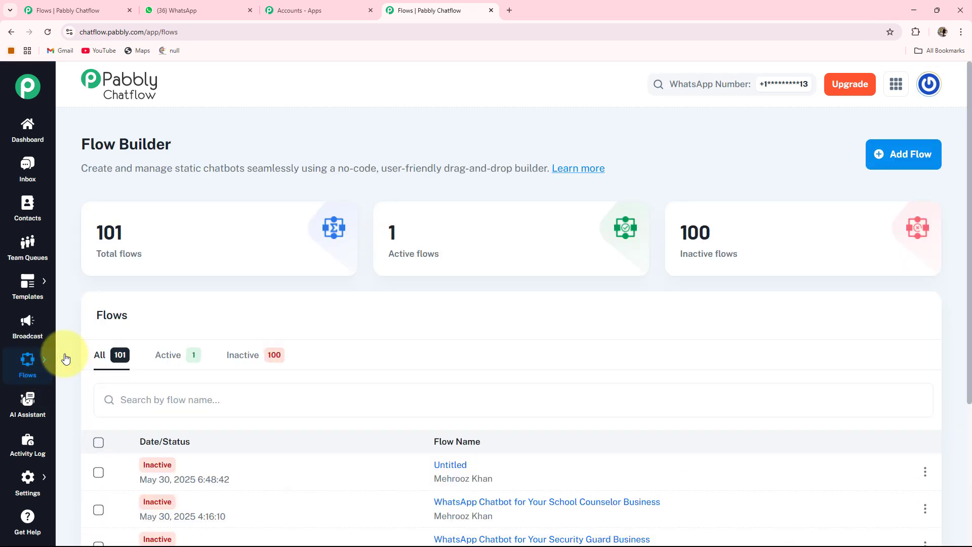
pyautogui.click(25, 404)
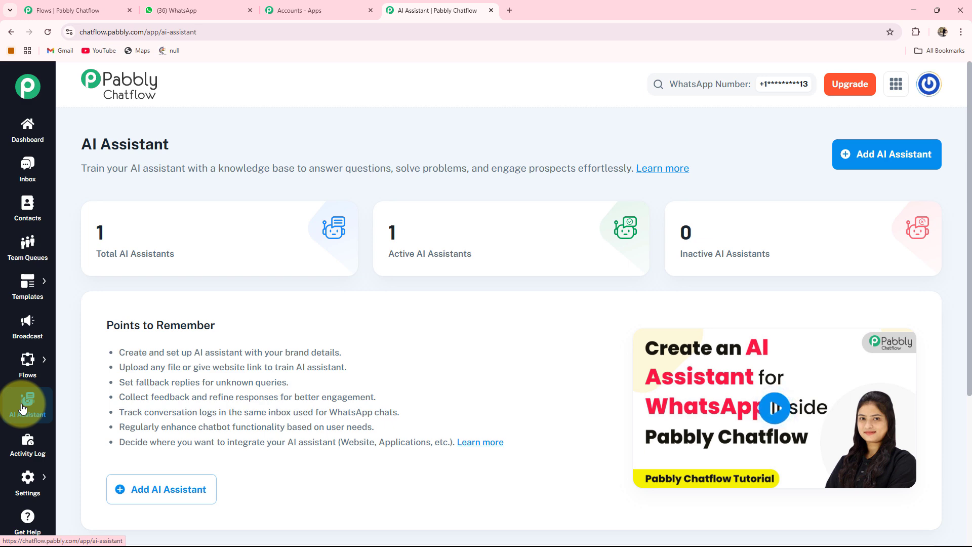
pyautogui.click(21, 454)
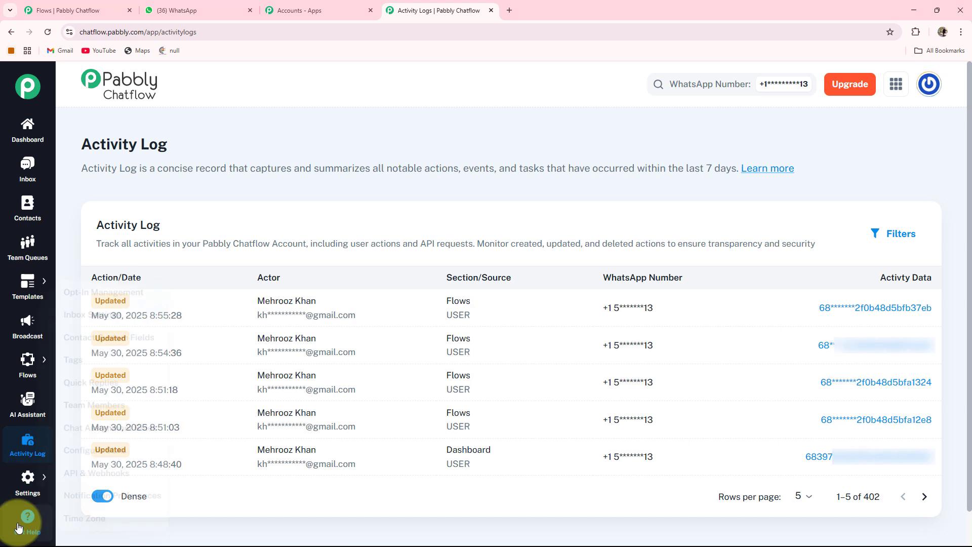
# Add a new flow from the Flow Builder page after checking the total, active and inactive flow cards
pyautogui.moveTo(28, 364)
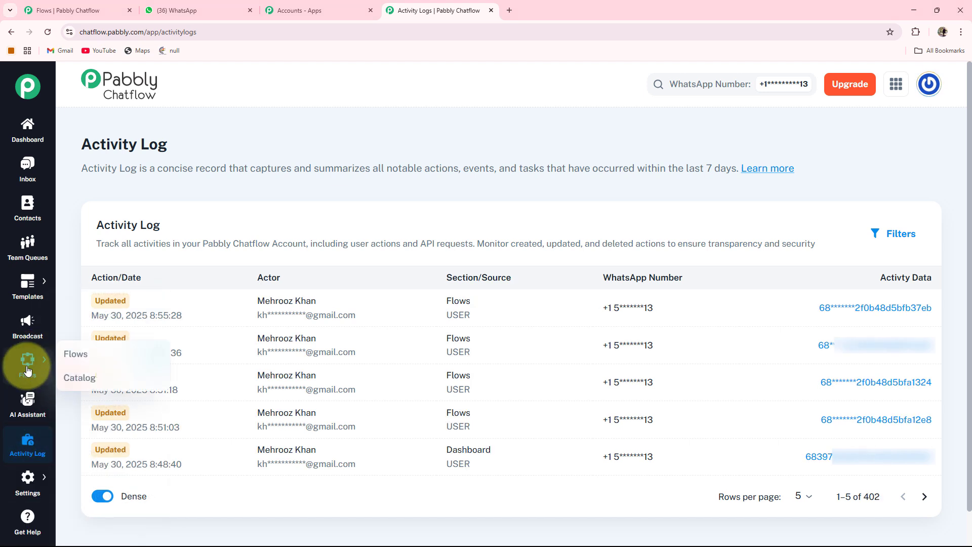
pyautogui.click(65, 355)
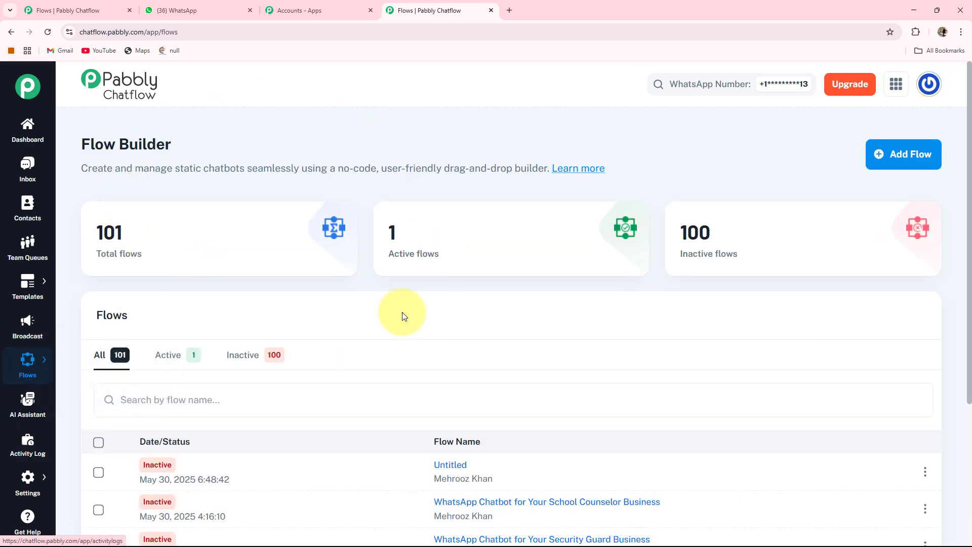
pyautogui.moveTo(110, 262)
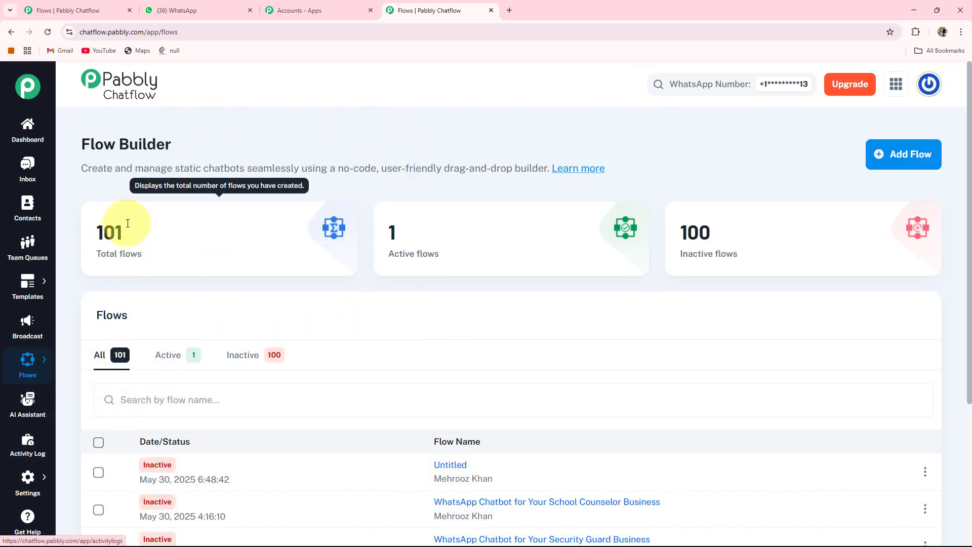
pyautogui.moveTo(618, 278)
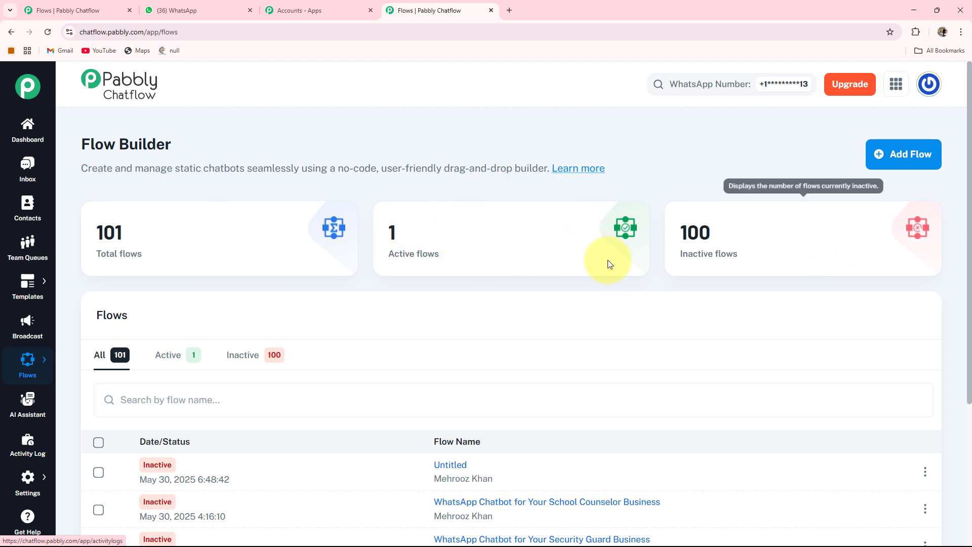
pyautogui.moveTo(698, 239)
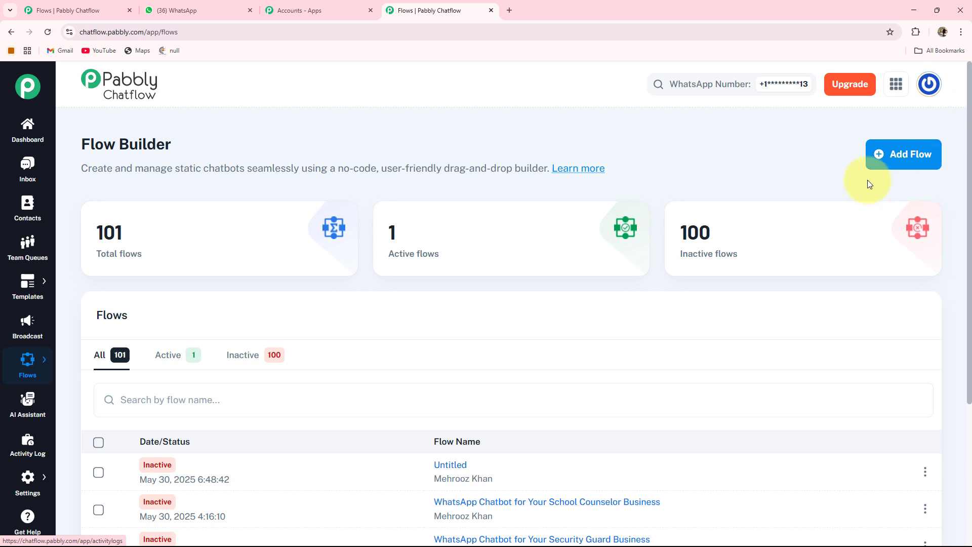
pyautogui.click(906, 160)
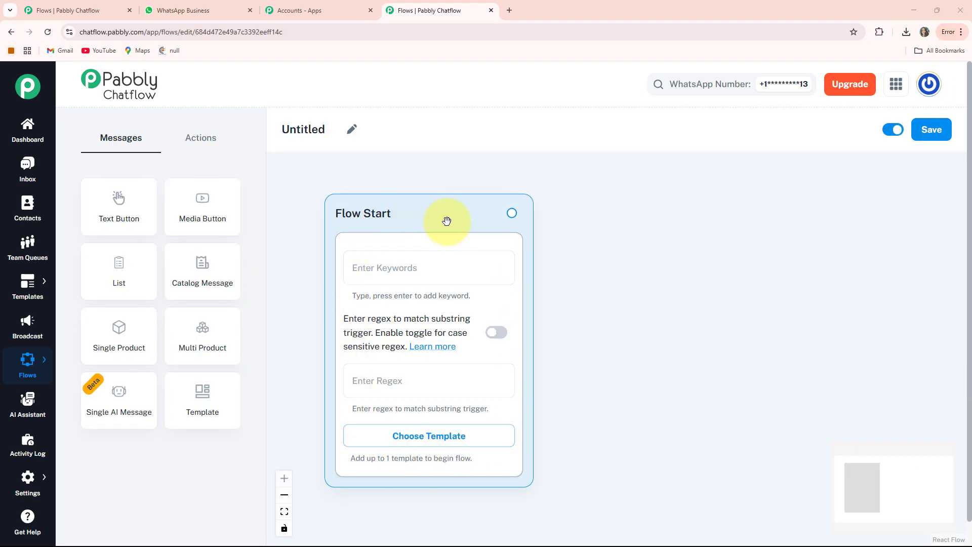
# Rename the untitled flow as "WhatsApp Chatbot for Your Printing Equipment Supplier Business"
pyautogui.moveTo(412, 222); pyautogui.dragTo(402, 215)
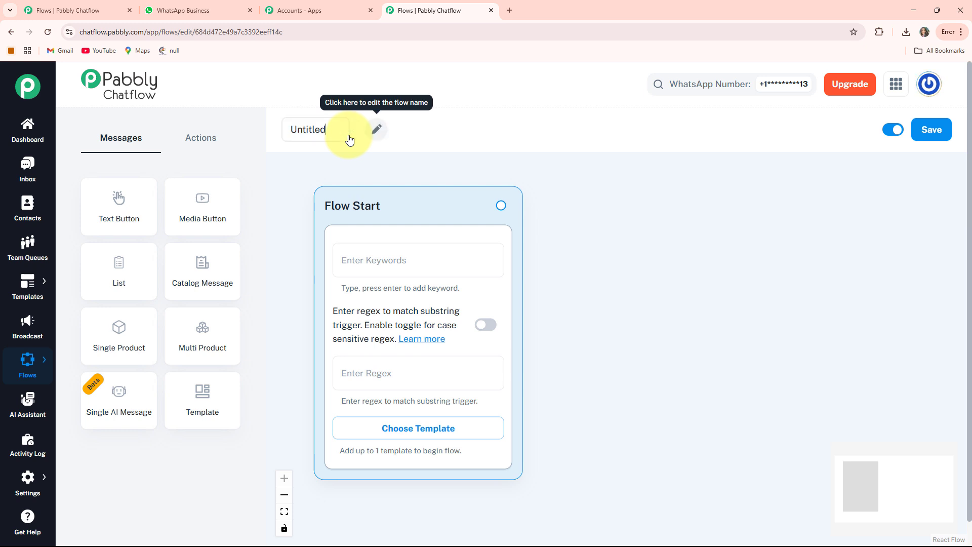
pyautogui.click(349, 135)
pyautogui.doubleClick(337, 132)
pyautogui.write('WhatsApp Chatbot for Your Printing Equipment Supplier Business')
pyautogui.press('Return')
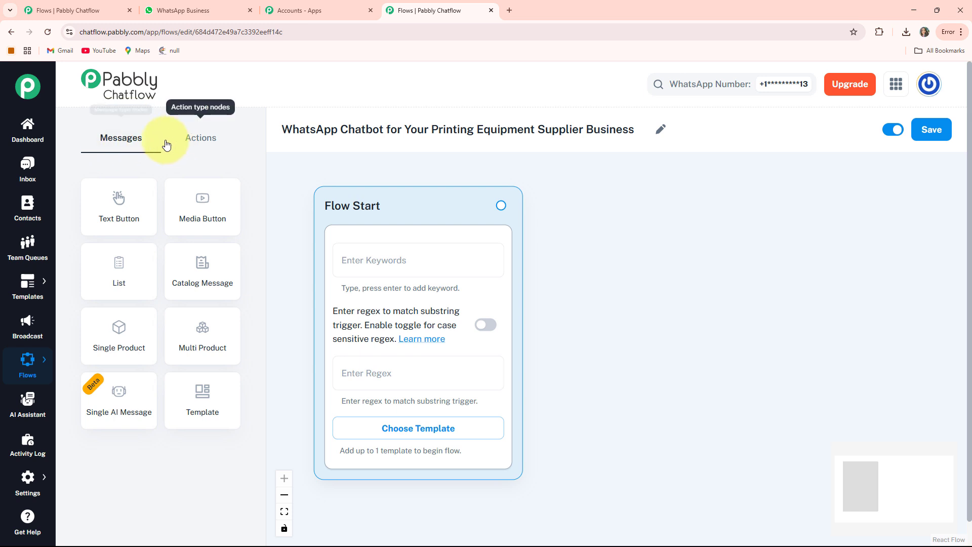
# Look through the available message and action node types, and the flow's active switch and save option
pyautogui.click(198, 137)
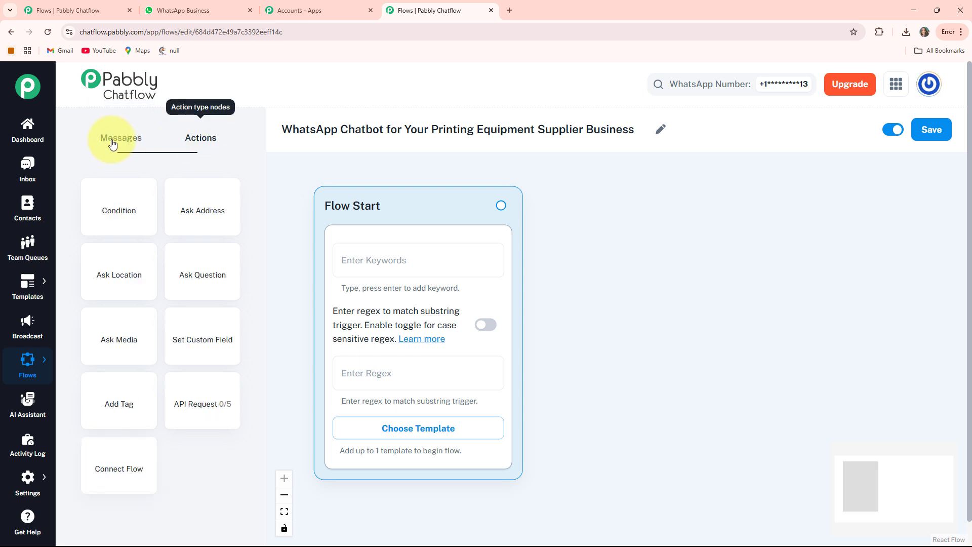
pyautogui.click(113, 144)
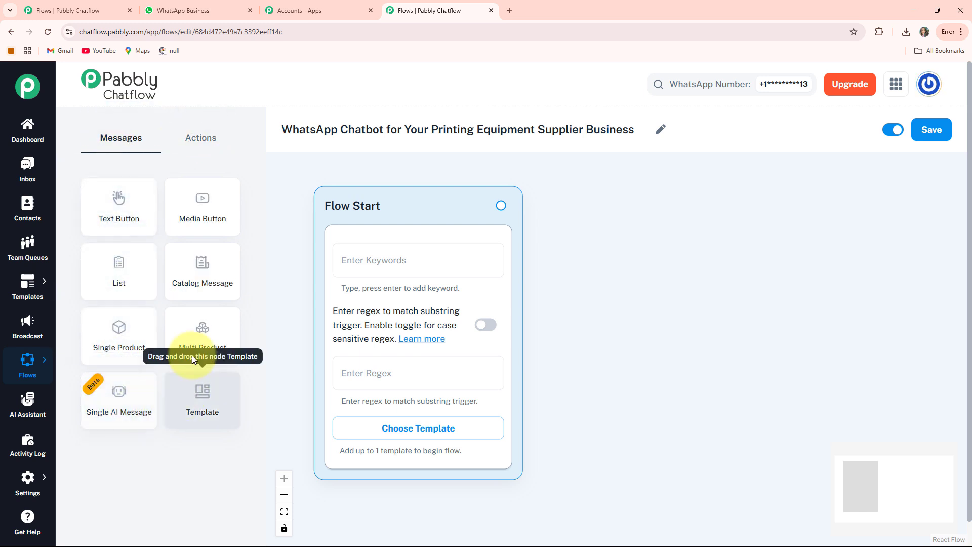
pyautogui.click(193, 137)
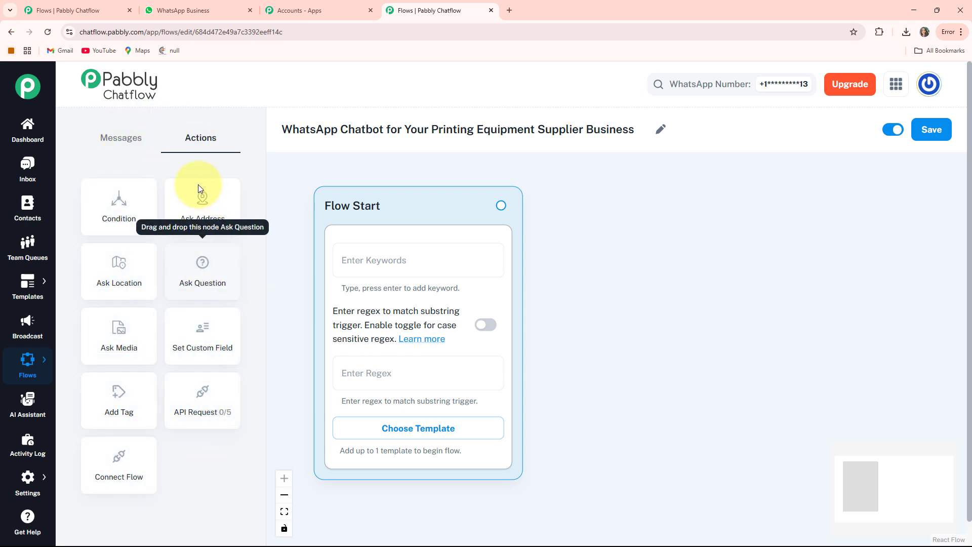
pyautogui.click(101, 141)
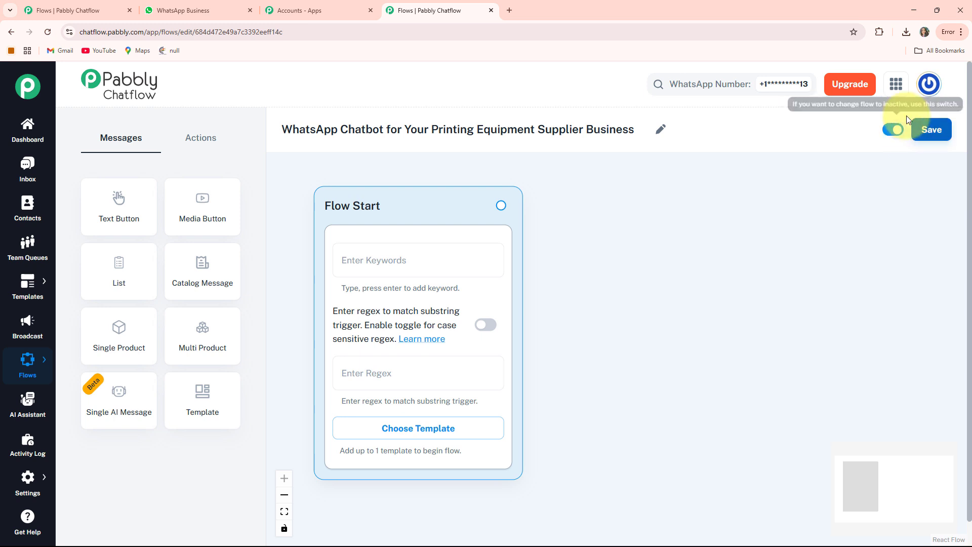
pyautogui.click(933, 133)
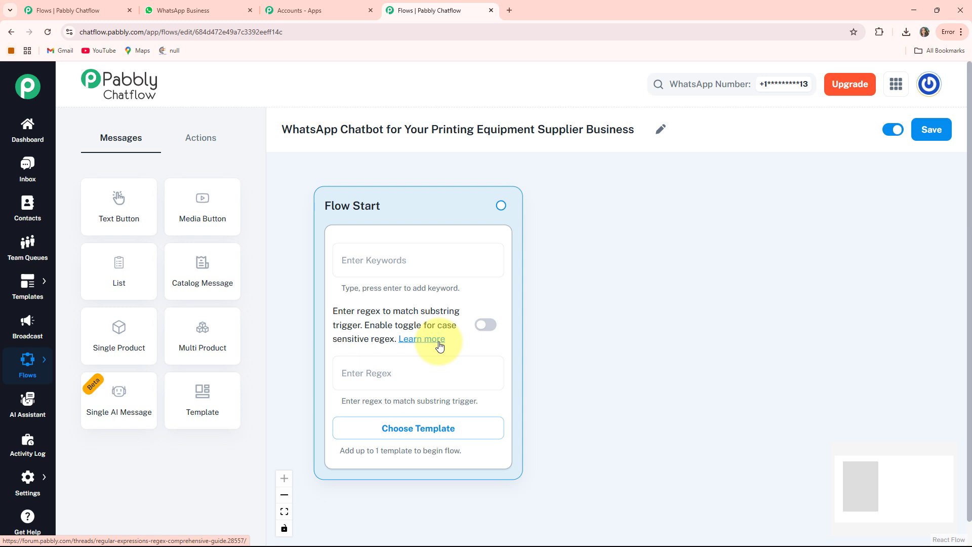
# Examine the Flow Start node's case-sensitive regex option and its list of approved templates, leaving both unused
pyautogui.click(485, 326)
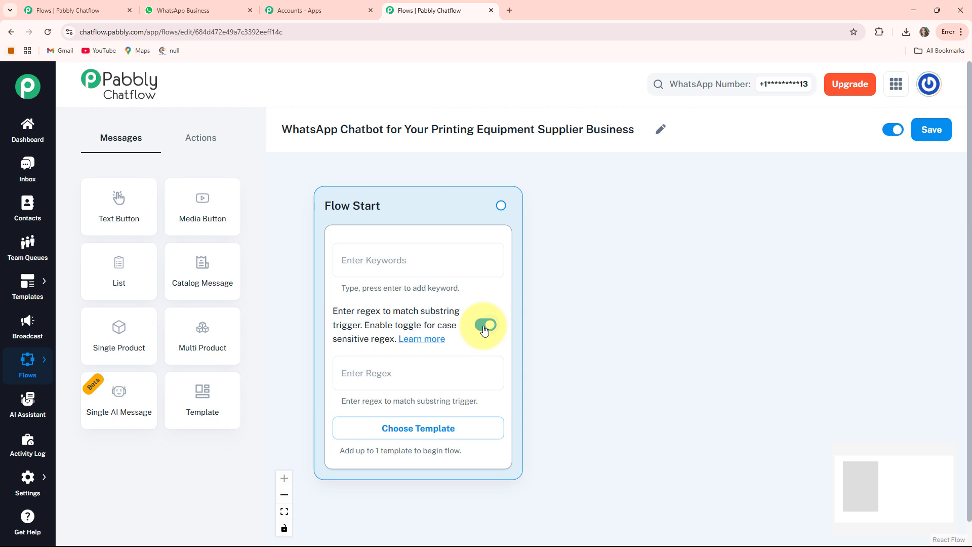
pyautogui.click(484, 327)
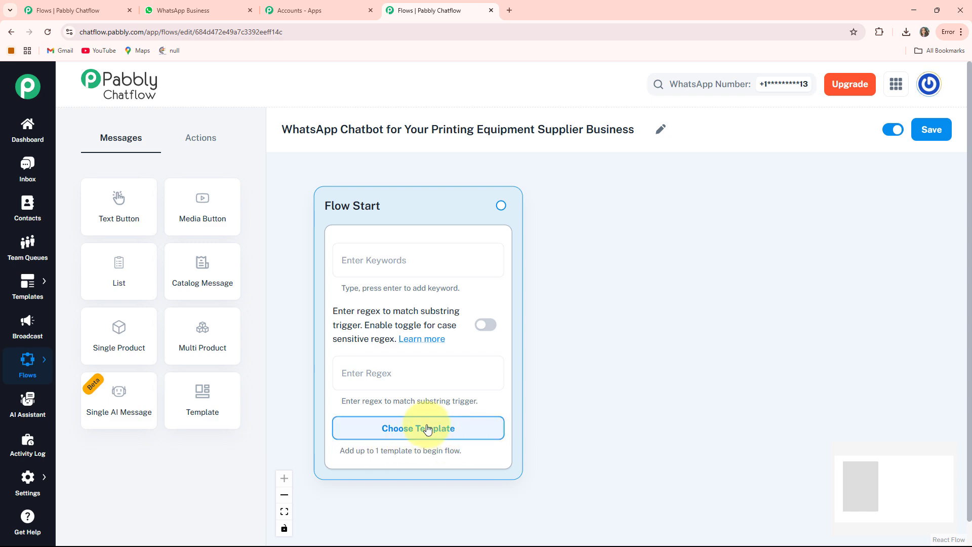
pyautogui.click(447, 430)
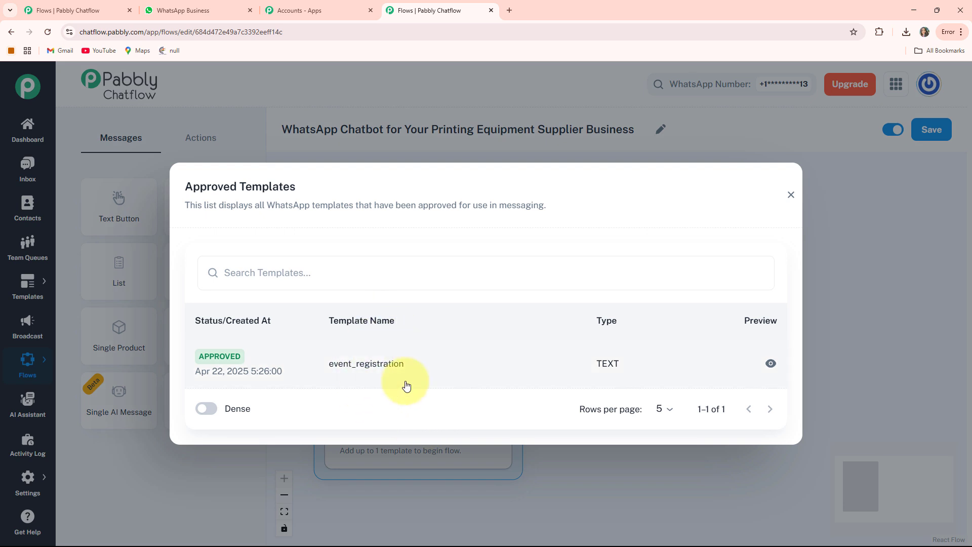
pyautogui.click(790, 196)
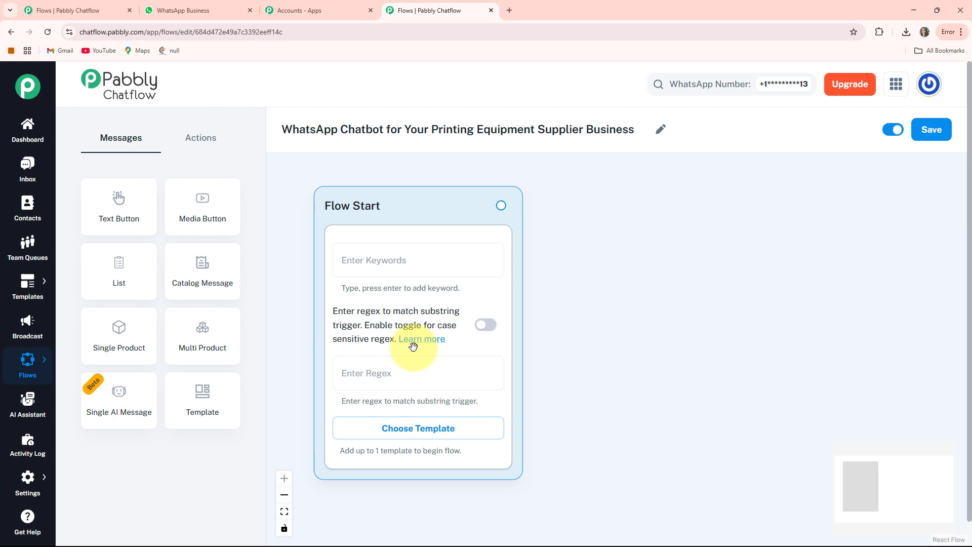
# Set the Flow Start node's trigger regex to [\s\S]+
pyautogui.click(401, 372)
pyautogui.write('[\\s\\S]+')
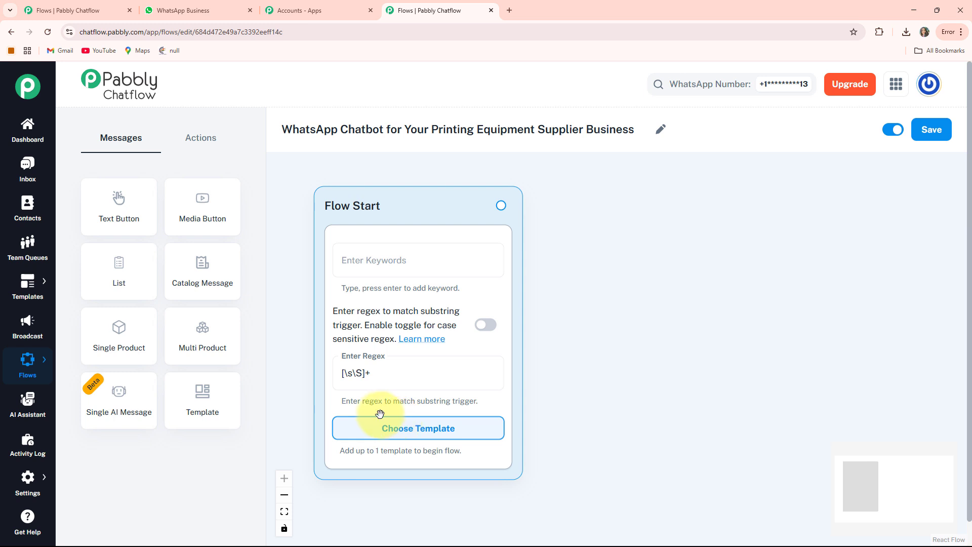
# Add a Text Button message node beside Flow Start and fill in the "Welcome to PrintPro Solutions!" greeting ending with "How can we help you today?"
pyautogui.click(120, 205)
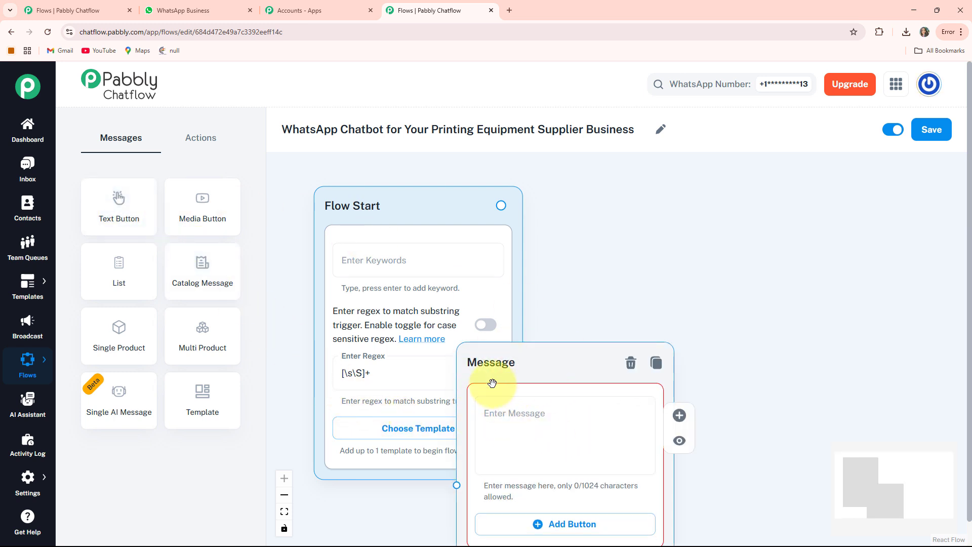
pyautogui.moveTo(495, 372); pyautogui.dragTo(592, 211)
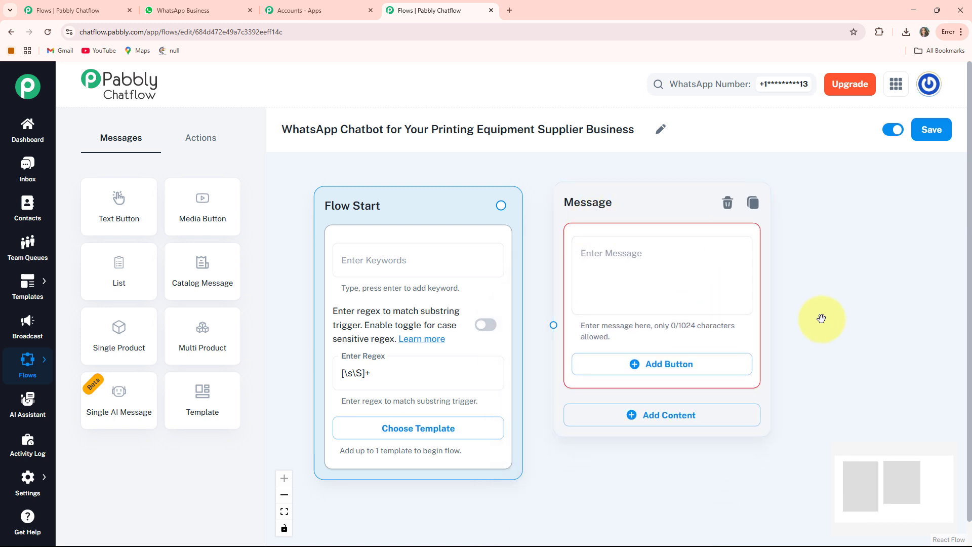
pyautogui.moveTo(819, 319); pyautogui.dragTo(731, 326)
pyautogui.click(500, 271)
pyautogui.hotkey('ctrl', 'v')
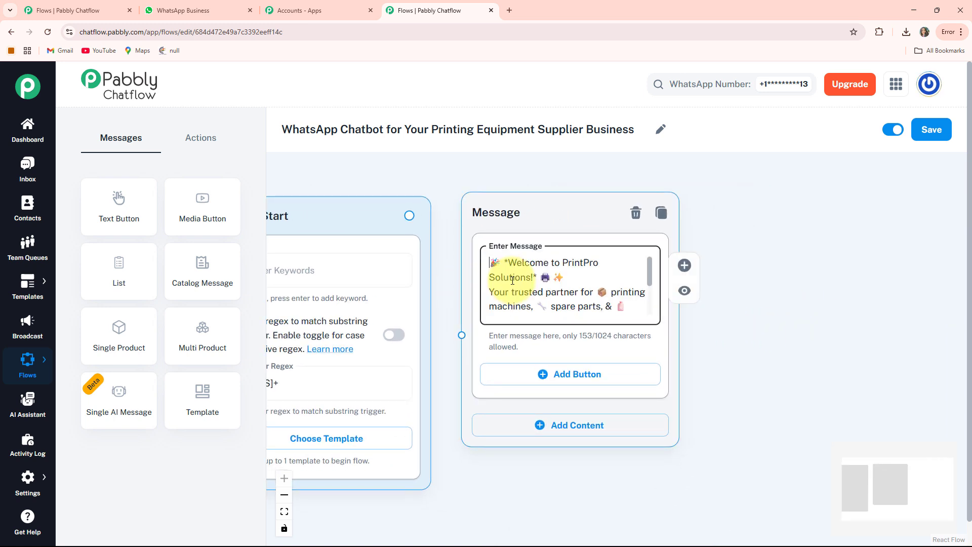
pyautogui.scroll(-3, 513, 280)
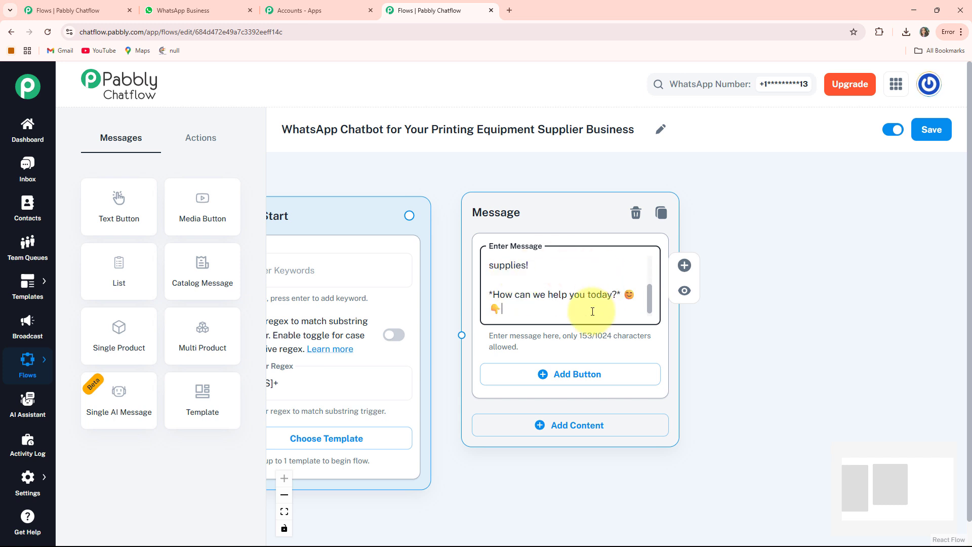
pyautogui.click(707, 339)
# Add three buttons to the welcome message: "Equipment Booking 🛒", "Delivery Timelines 🚚" and "Product Safety 🛡️"
pyautogui.scroll(-1, 693, 324)
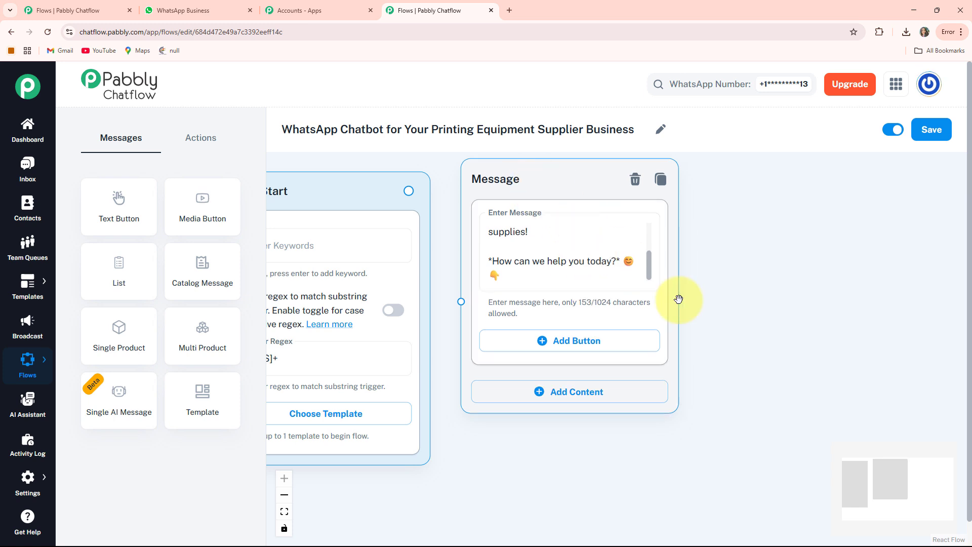
pyautogui.scroll(-2, 738, 325)
pyautogui.click(579, 306)
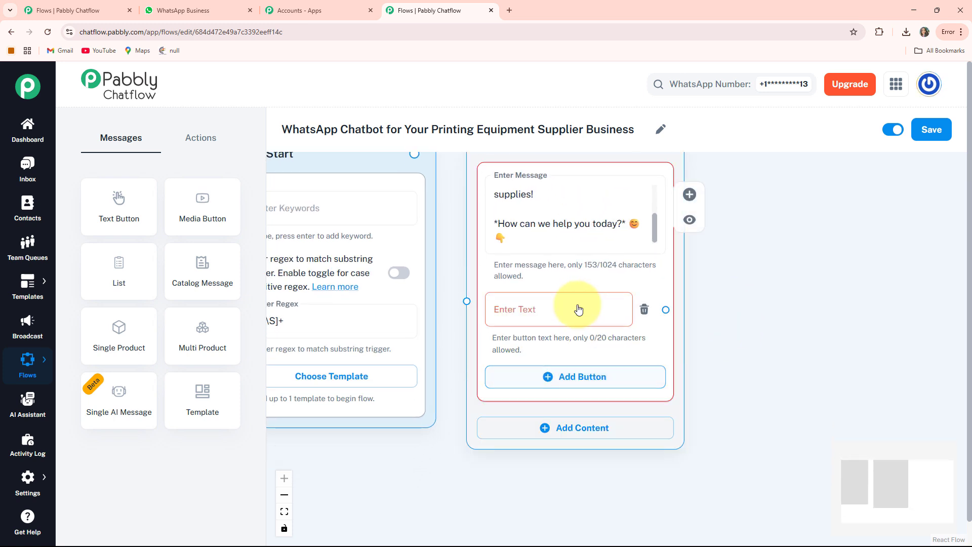
pyautogui.click(542, 320)
pyautogui.write('Equipment Booking 🛒')
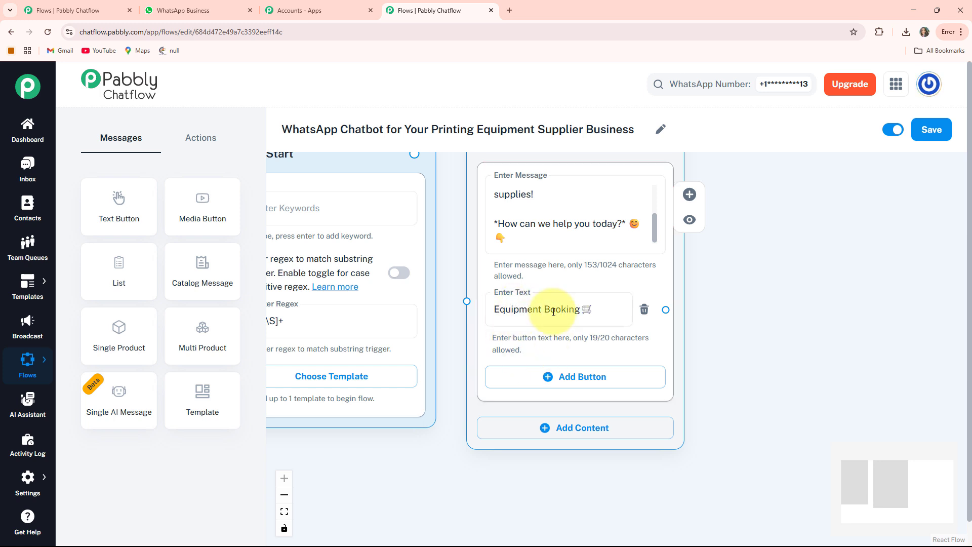
pyautogui.click(618, 386)
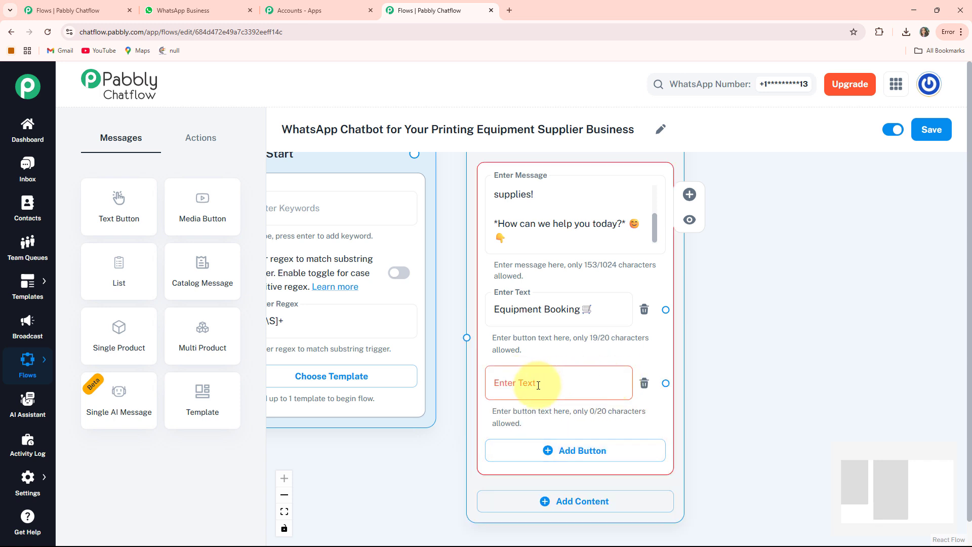
pyautogui.click(538, 385)
pyautogui.write('Delivery Timelines 🚚')
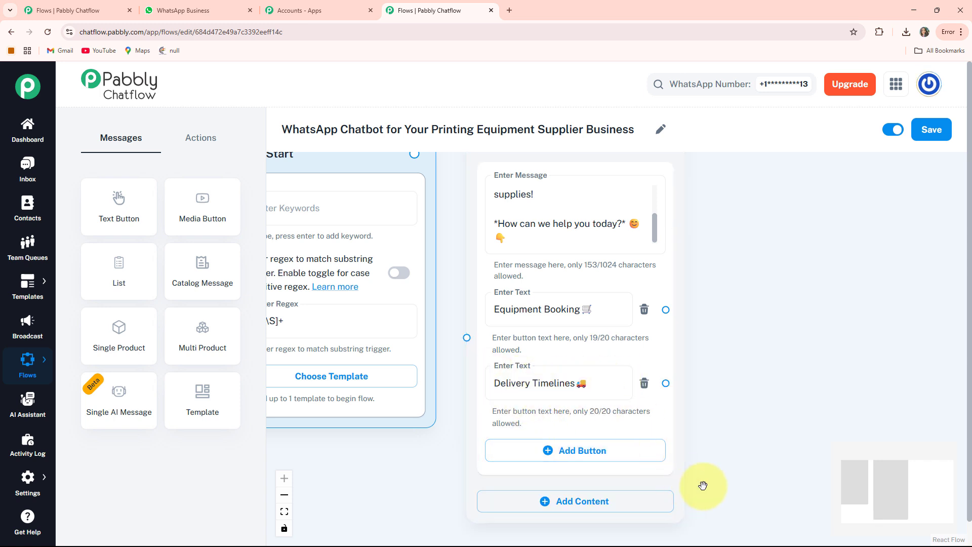
pyautogui.scroll(-1, 699, 481)
pyautogui.click(553, 405)
pyautogui.click(553, 409)
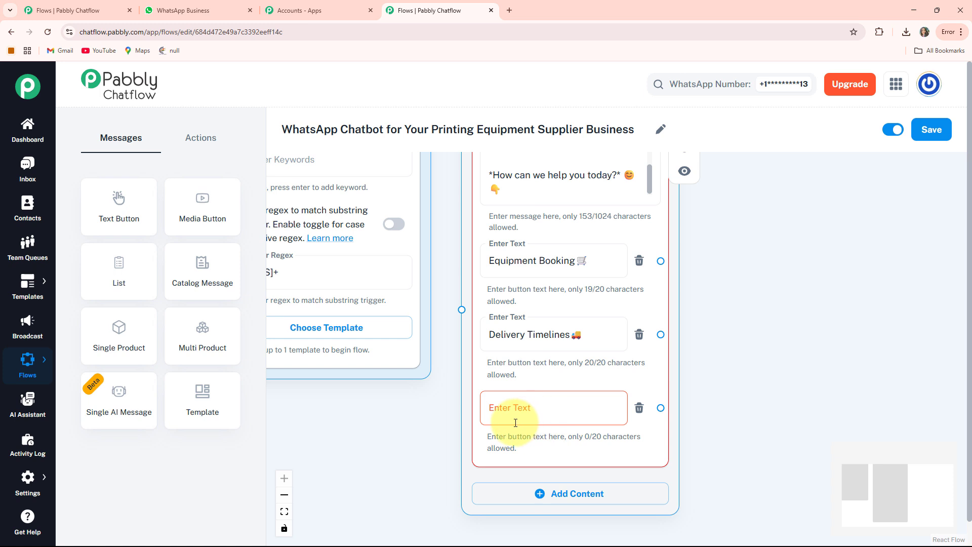
pyautogui.write('Product Safety 🛡')
# Connect the Flow Start node to the welcome message node
pyautogui.moveTo(571, 439); pyautogui.dragTo(559, 426)
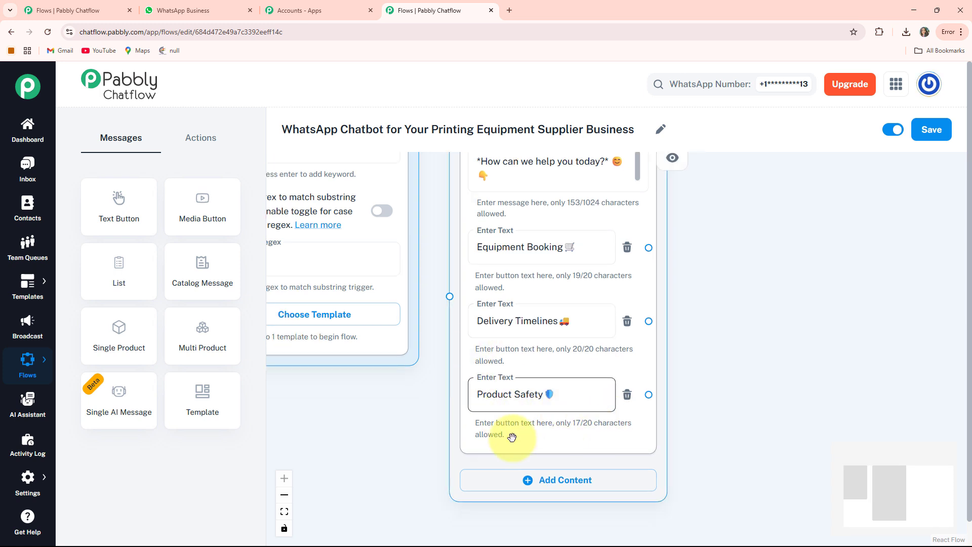
pyautogui.moveTo(364, 408); pyautogui.dragTo(423, 434)
pyautogui.moveTo(481, 283); pyautogui.dragTo(493, 322)
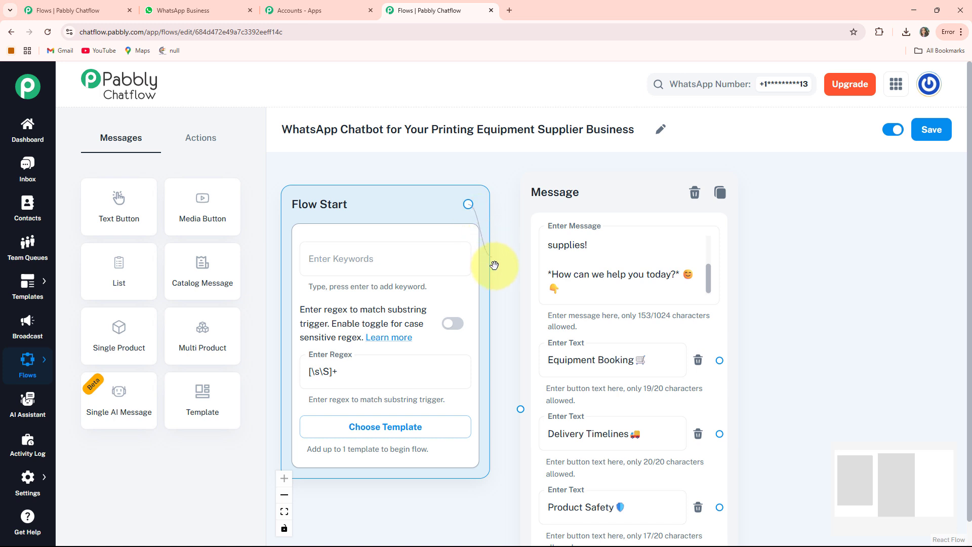
pyautogui.moveTo(509, 392); pyautogui.dragTo(519, 408)
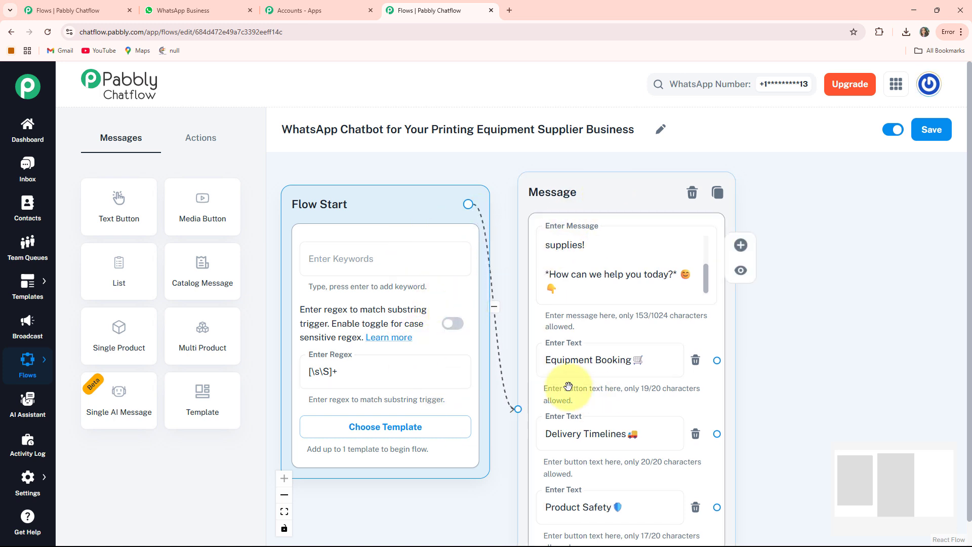
# Branch a new Media message node off the "Equipment Booking" button
pyautogui.moveTo(723, 373); pyautogui.dragTo(616, 310)
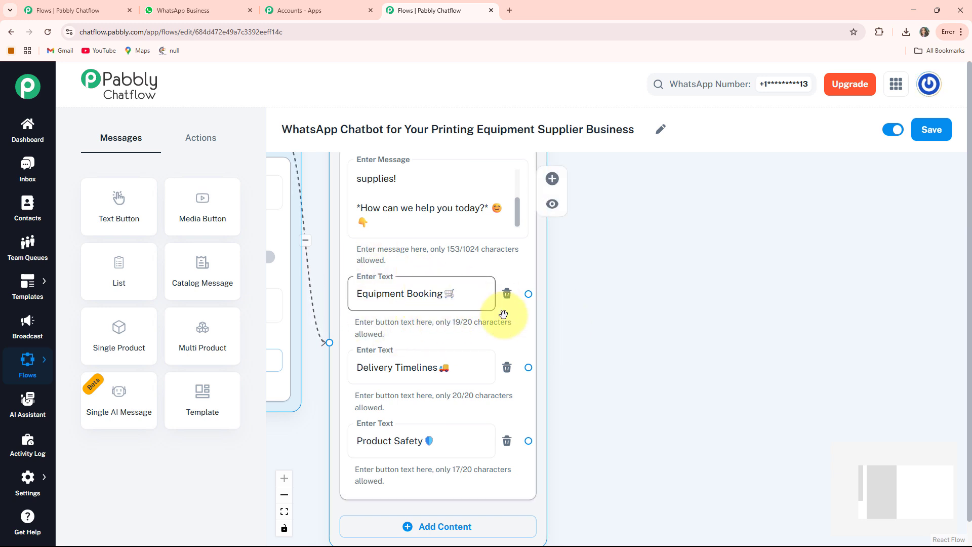
pyautogui.moveTo(607, 334); pyautogui.dragTo(556, 333)
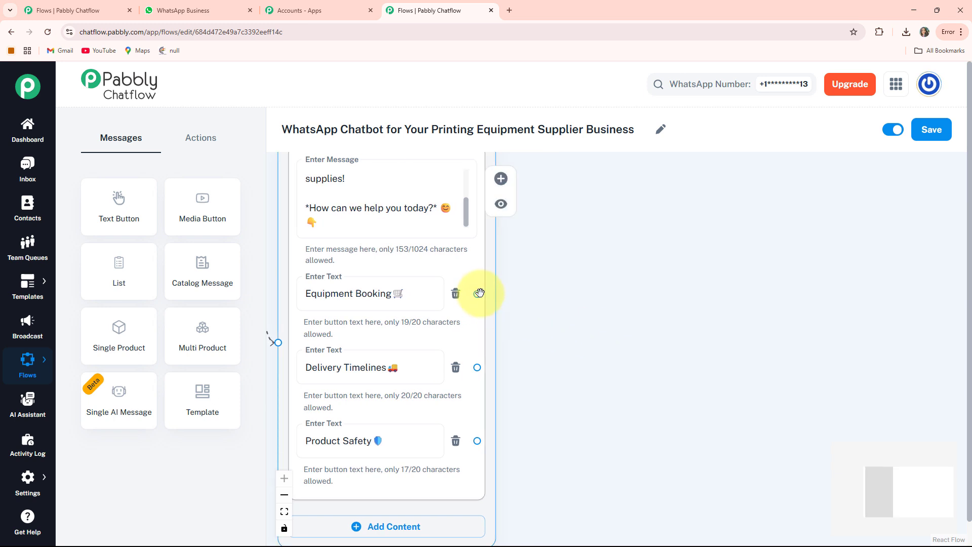
pyautogui.moveTo(479, 293); pyautogui.dragTo(506, 249)
pyautogui.moveTo(574, 197); pyautogui.dragTo(586, 203)
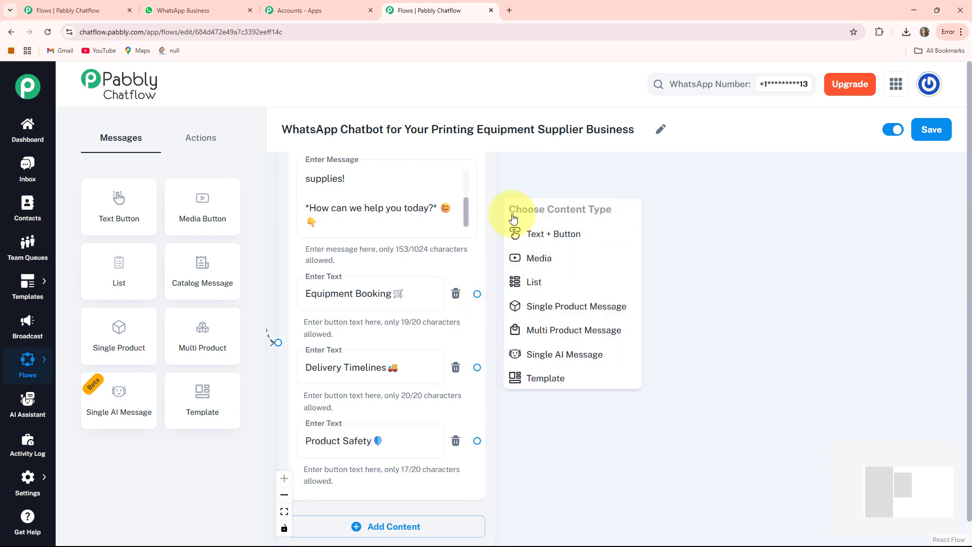
pyautogui.click(558, 259)
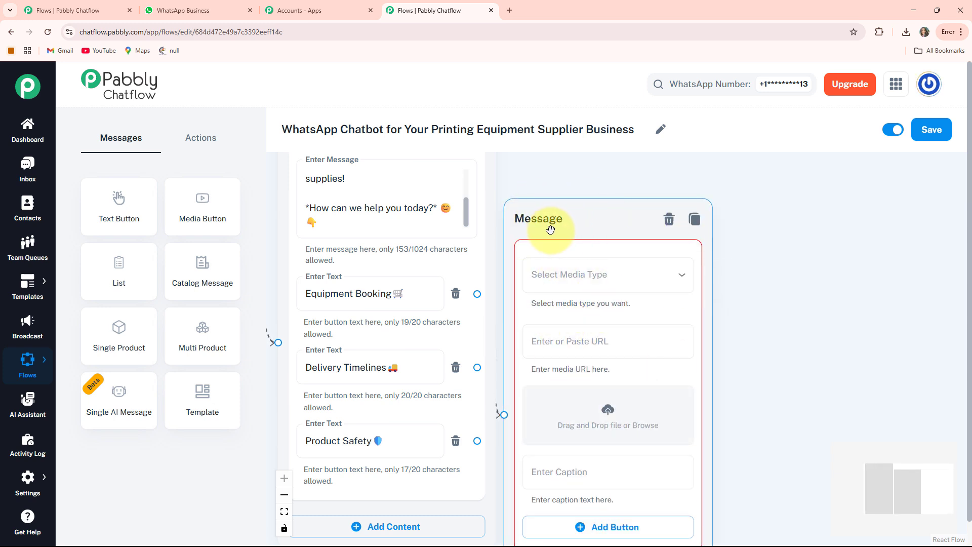
# Set the new message node's media type to Image and upload the document scanner printer picture
pyautogui.moveTo(550, 230); pyautogui.dragTo(603, 181)
pyautogui.moveTo(795, 246); pyautogui.dragTo(578, 235)
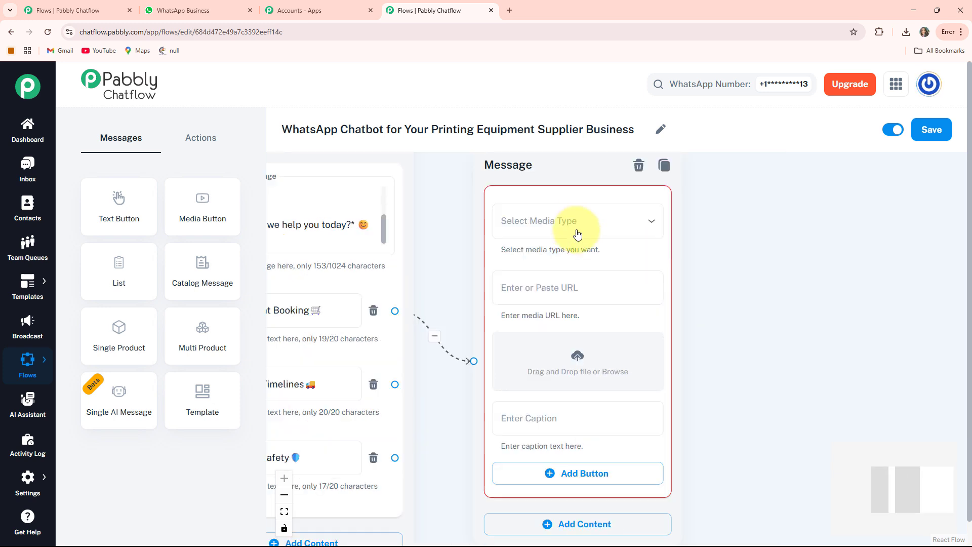
pyautogui.click(577, 234)
pyautogui.click(538, 256)
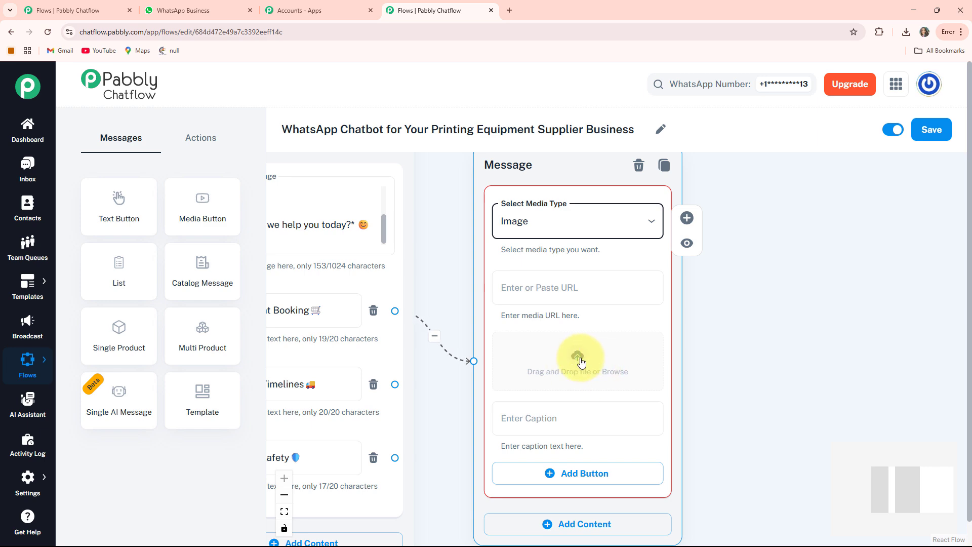
pyautogui.click(581, 362)
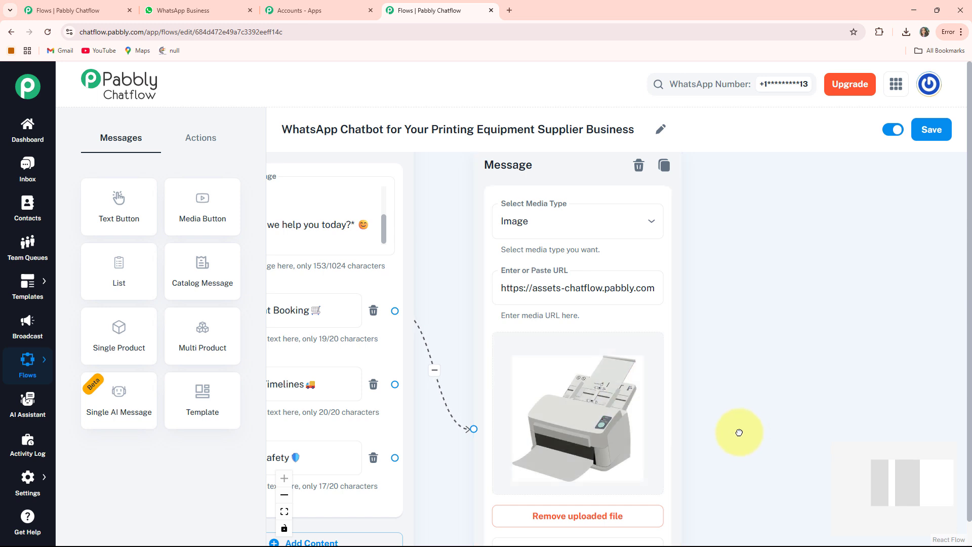
pyautogui.moveTo(739, 433); pyautogui.dragTo(683, 263)
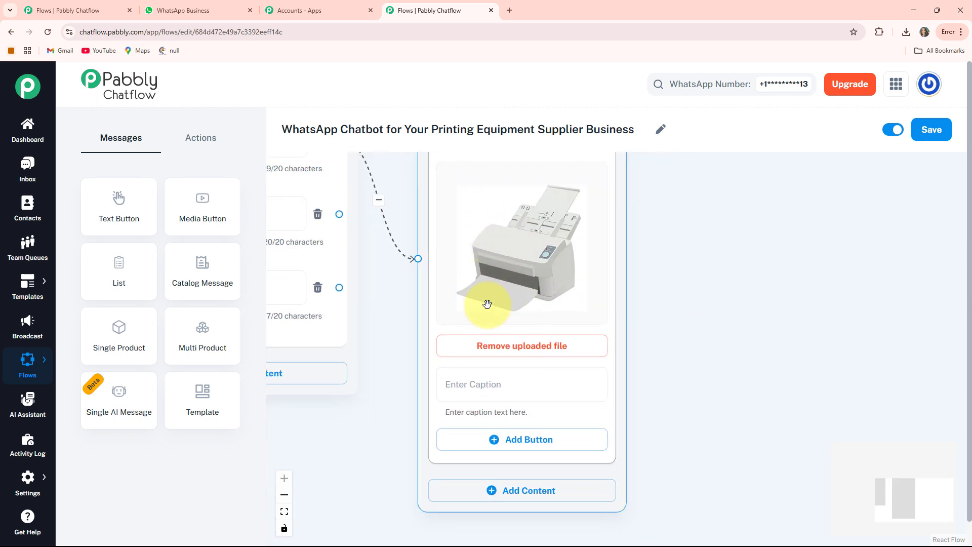
# Caption the printer image "🖨️ *Document Scanner Printer* 📄"
pyautogui.moveTo(688, 418); pyautogui.dragTo(685, 387)
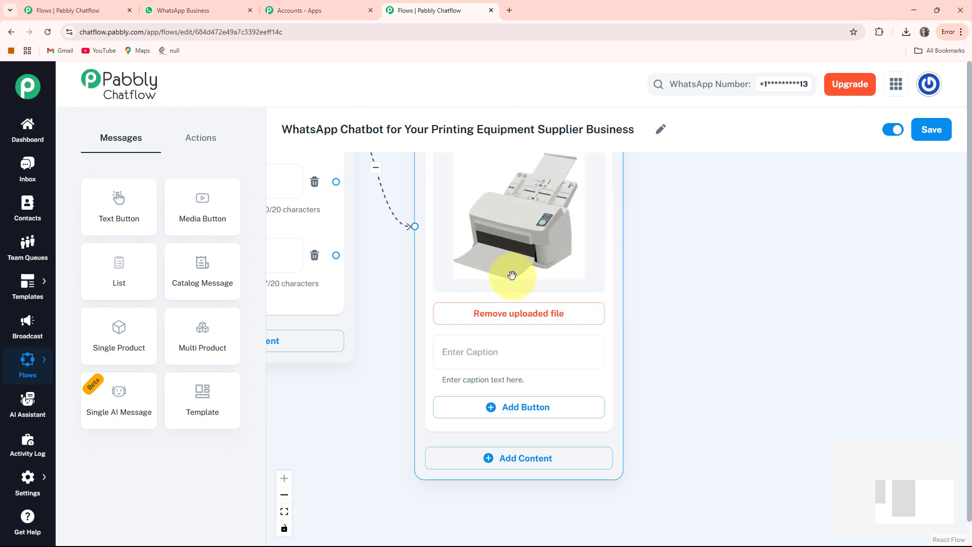
pyautogui.click(471, 365)
pyautogui.write('🖨 *Document Scanner Printer* 📄')
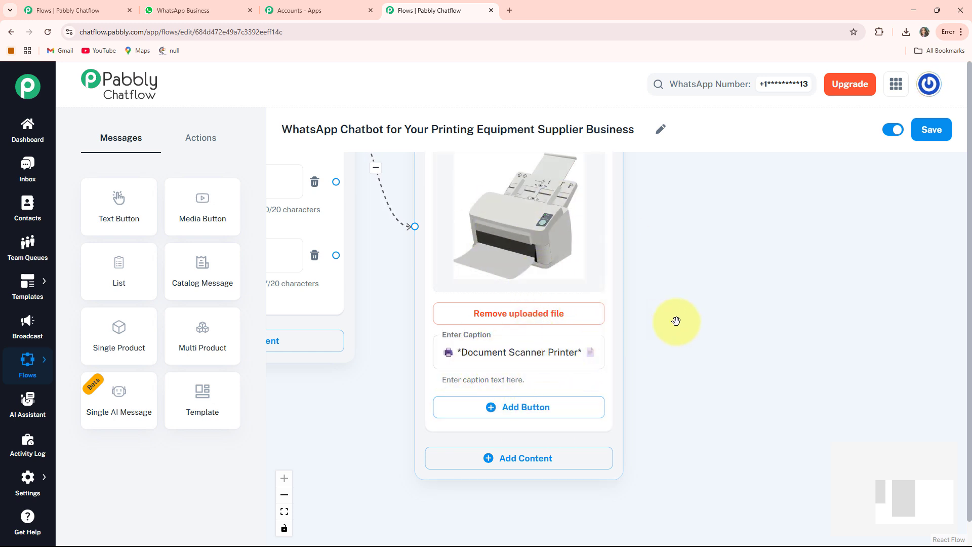
# Add a "Book Now" button to the printer image message
pyautogui.moveTo(677, 319); pyautogui.dragTo(560, 298)
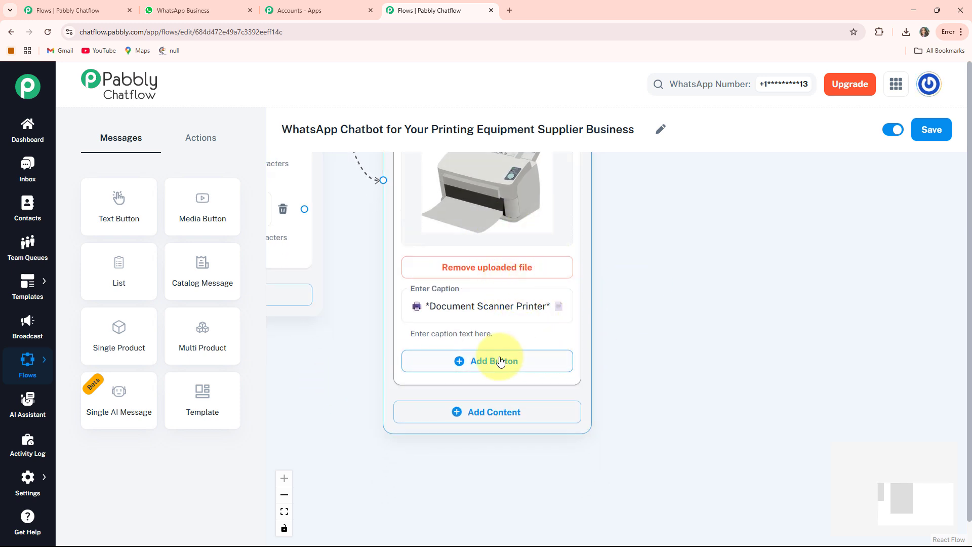
pyautogui.click(482, 362)
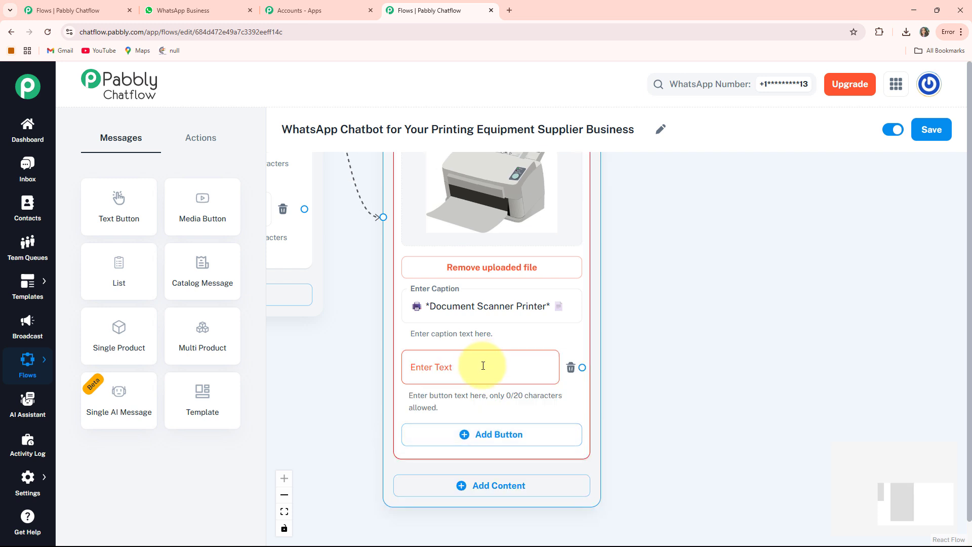
pyautogui.click(436, 375)
pyautogui.write('Book Now')
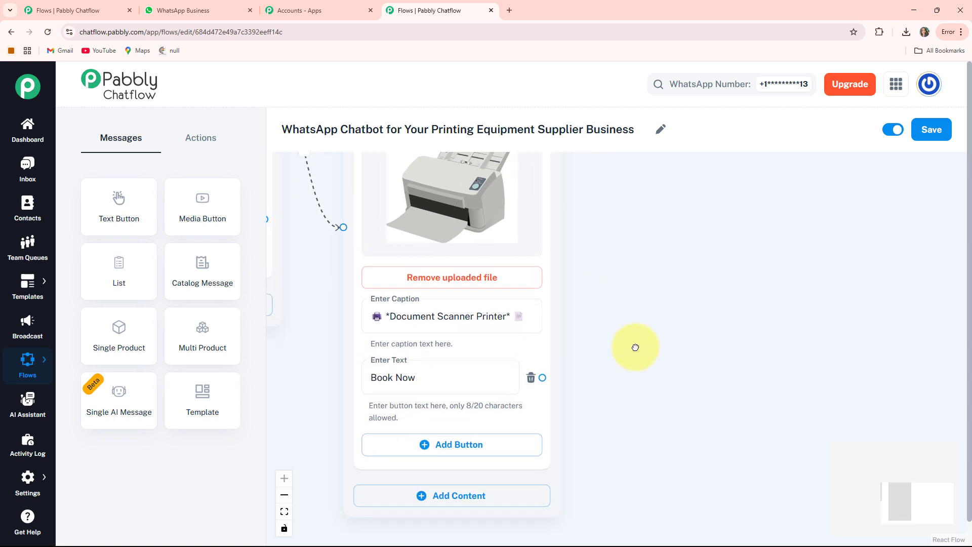
pyautogui.moveTo(635, 347); pyautogui.dragTo(687, 398)
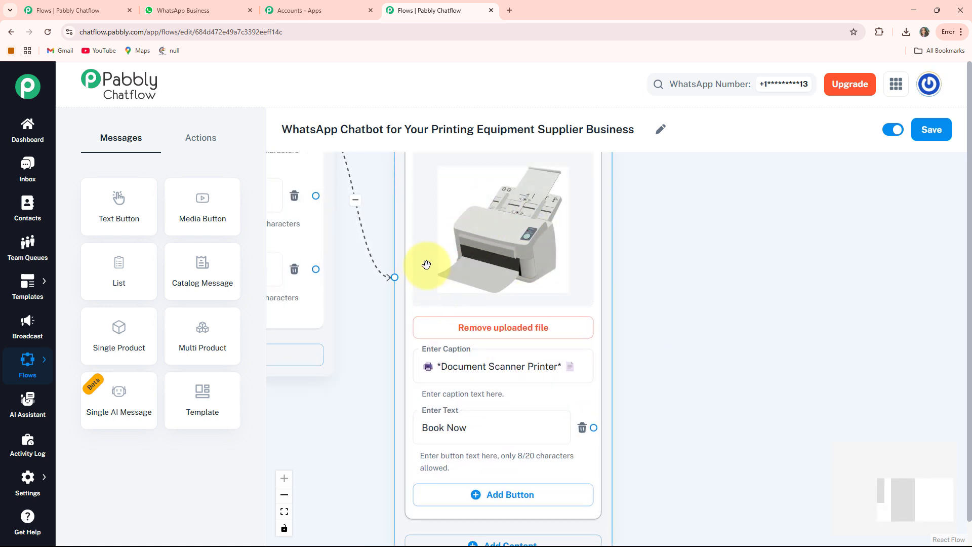
pyautogui.moveTo(687, 336); pyautogui.dragTo(643, 238)
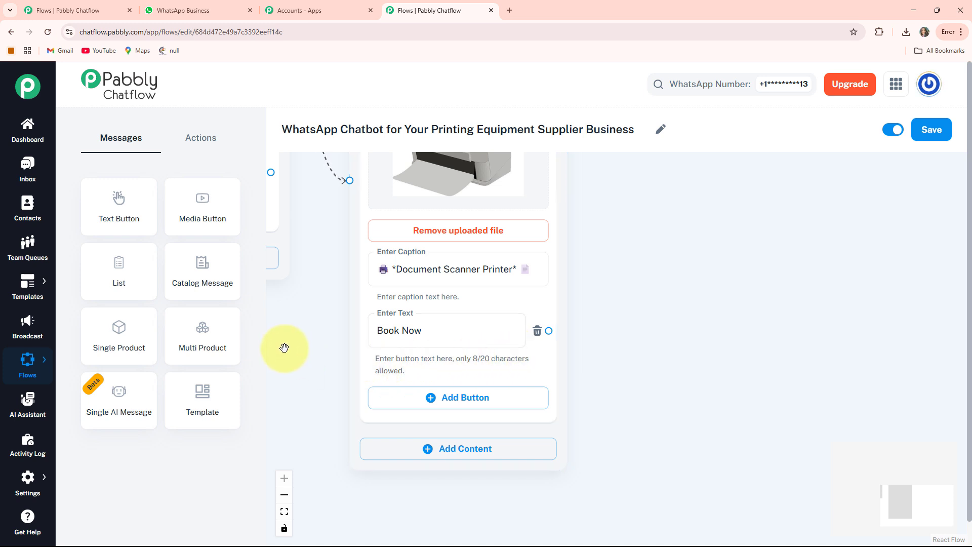
# Add an Ask Question node and place it beside the printer image message
pyautogui.click(202, 144)
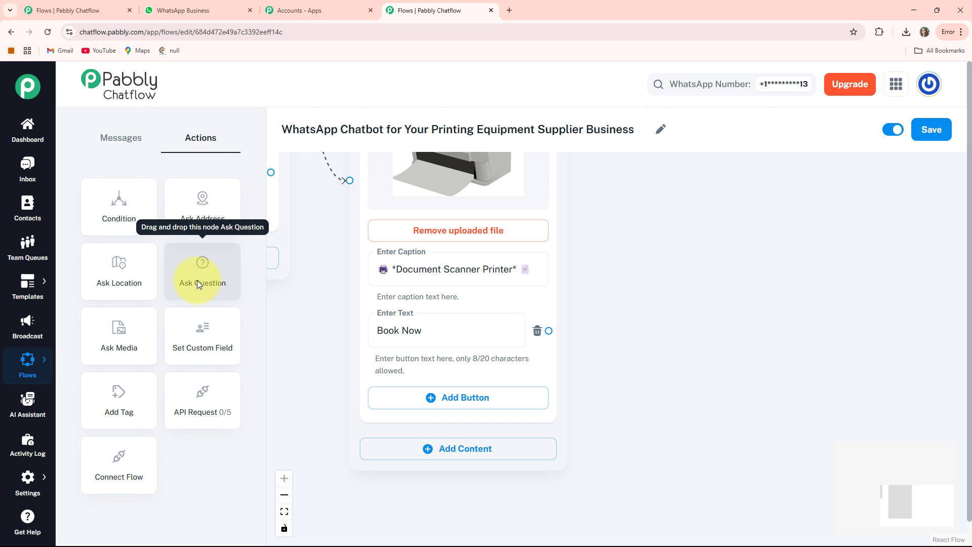
pyautogui.scroll(-3, 298, 309)
pyautogui.moveTo(298, 309); pyautogui.dragTo(509, 384)
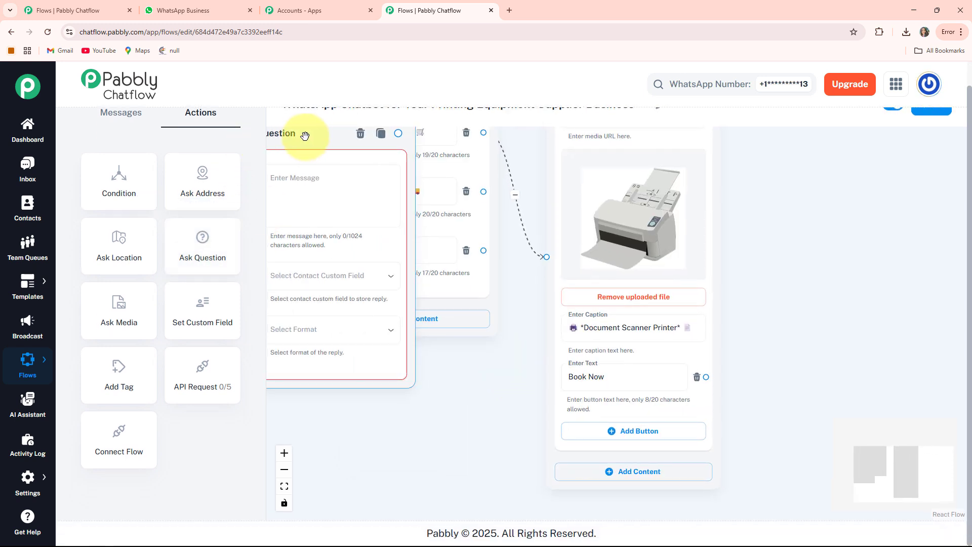
pyautogui.moveTo(304, 135); pyautogui.dragTo(809, 170)
pyautogui.scroll(2, 119, 266)
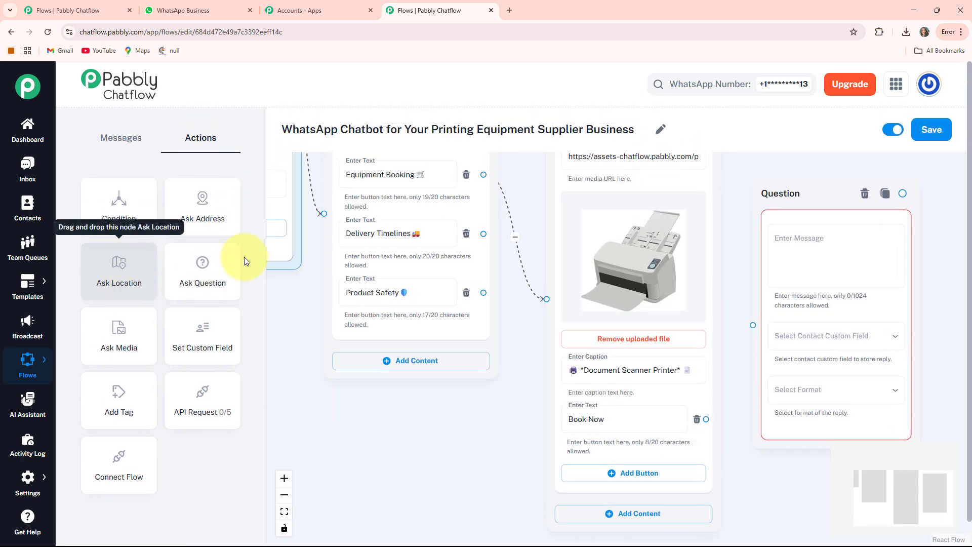
pyautogui.moveTo(464, 412); pyautogui.dragTo(144, 373)
pyautogui.moveTo(722, 247); pyautogui.dragTo(725, 286)
pyautogui.scroll(2, 667, 265)
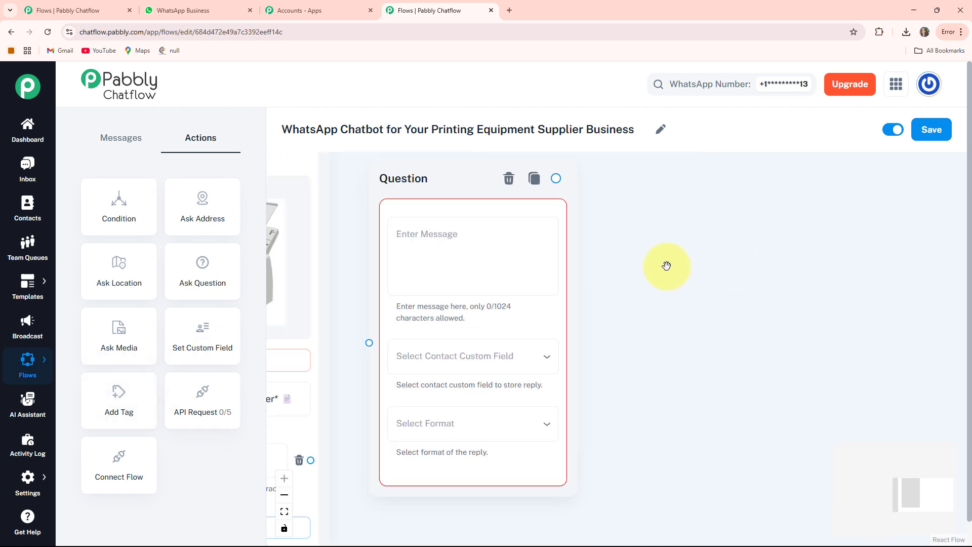
# Fill in the question with "*Please Provide Your Full Name:* 😊", storing the reply in the FullName custom field in Text format
pyautogui.click(433, 219)
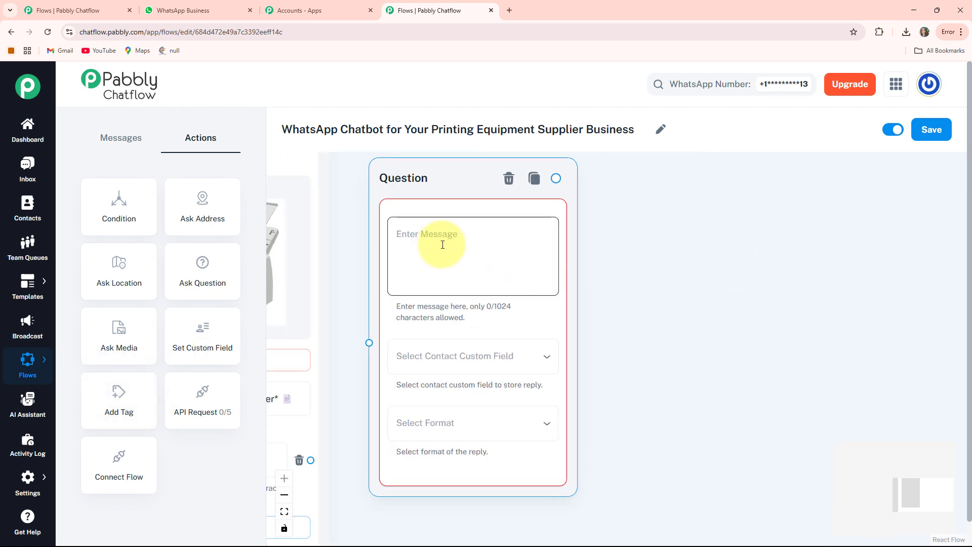
pyautogui.write('*Please Provide Your Full Name:* 😊')
pyautogui.scroll(-2, 642, 314)
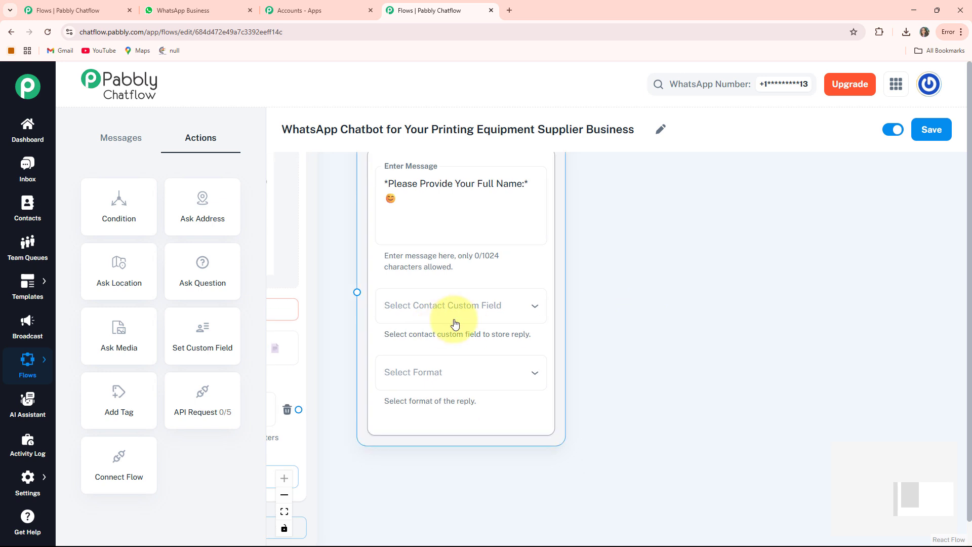
pyautogui.click(476, 311)
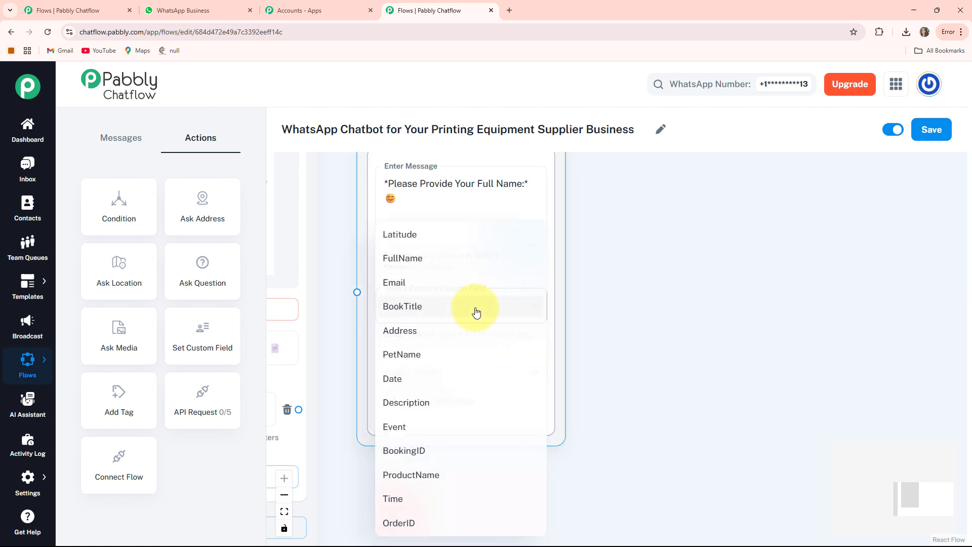
pyautogui.click(406, 255)
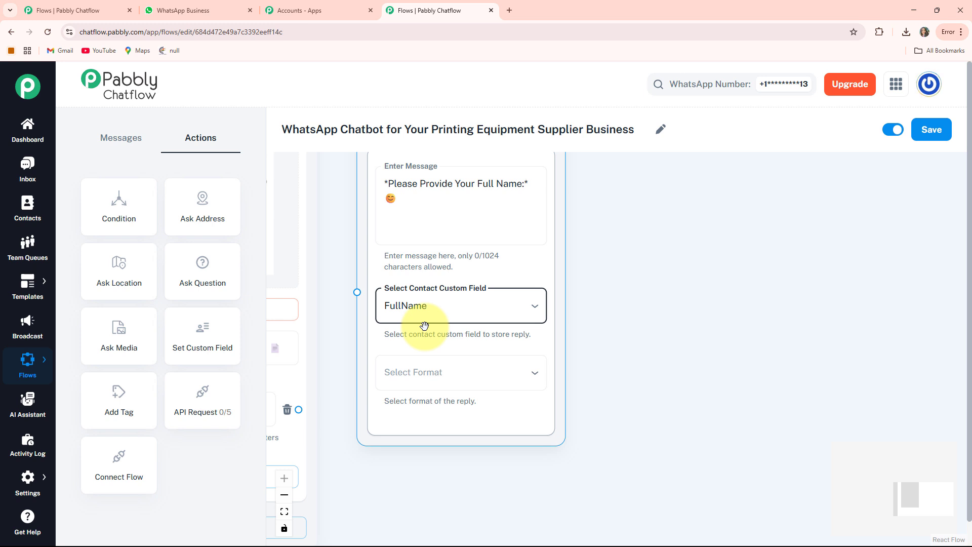
pyautogui.click(451, 372)
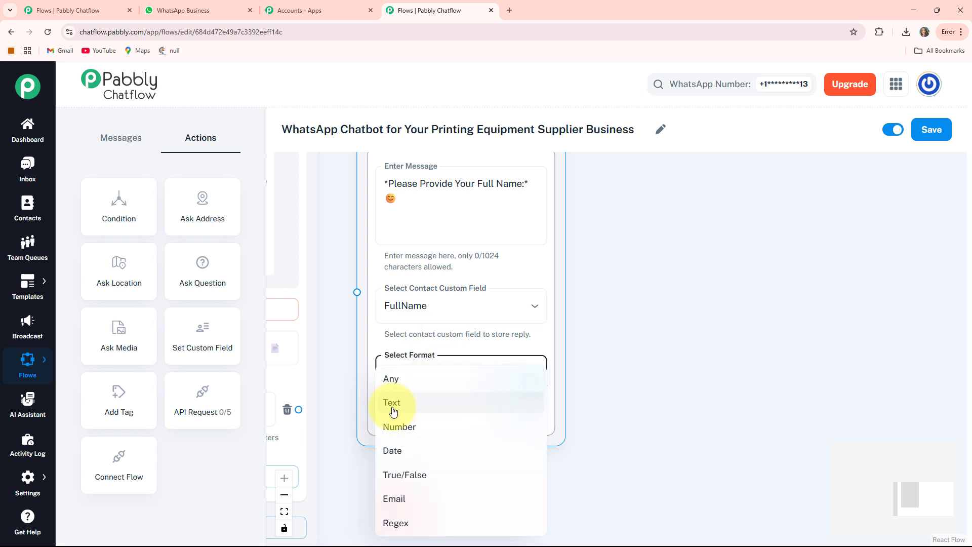
pyautogui.click(479, 404)
pyautogui.scroll(-3, 386, 363)
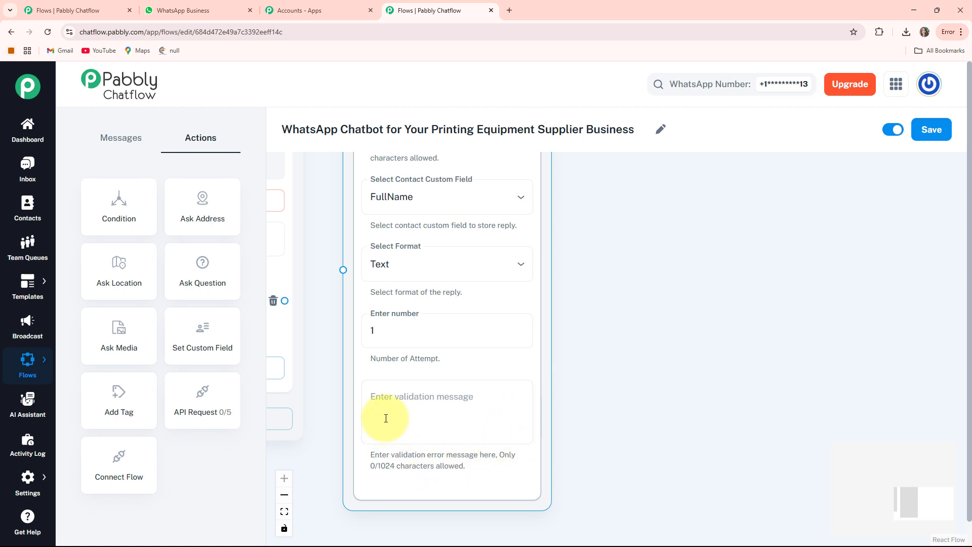
# Connect the "Book Now" button to the full name question node
pyautogui.moveTo(310, 185); pyautogui.dragTo(429, 234)
pyautogui.moveTo(434, 364); pyautogui.dragTo(492, 344)
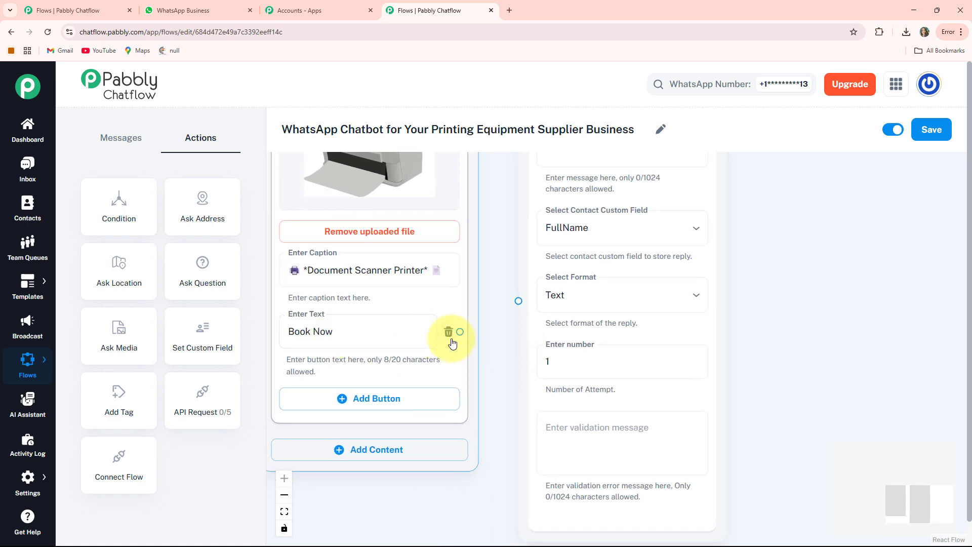
pyautogui.moveTo(484, 330); pyautogui.dragTo(518, 300)
# Add a second Ask Question node and place it beside the full name question
pyautogui.scroll(-2, 778, 264)
pyautogui.moveTo(778, 264); pyautogui.dragTo(577, 328)
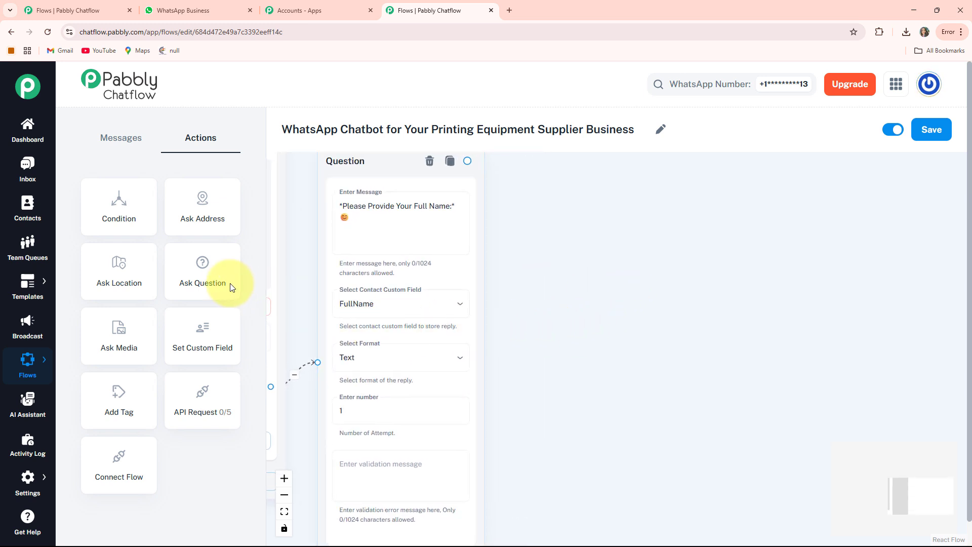
pyautogui.scroll(-3, 567, 284)
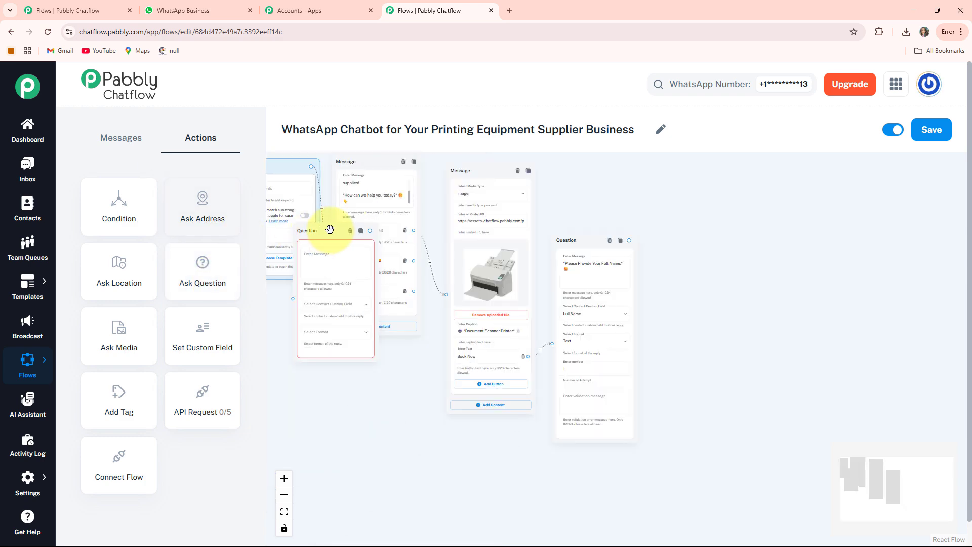
pyautogui.moveTo(329, 229); pyautogui.dragTo(682, 252)
pyautogui.scroll(3, 714, 299)
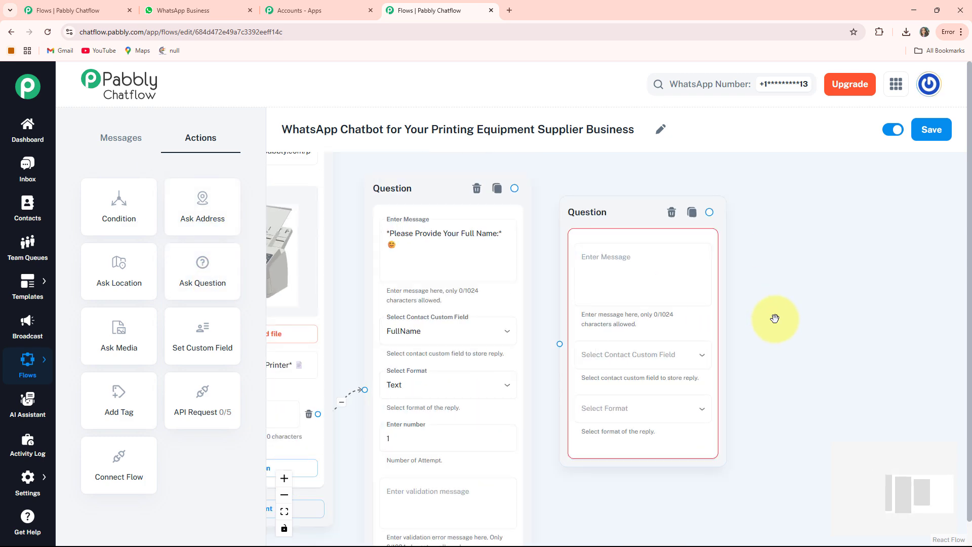
pyautogui.moveTo(626, 213); pyautogui.dragTo(618, 203)
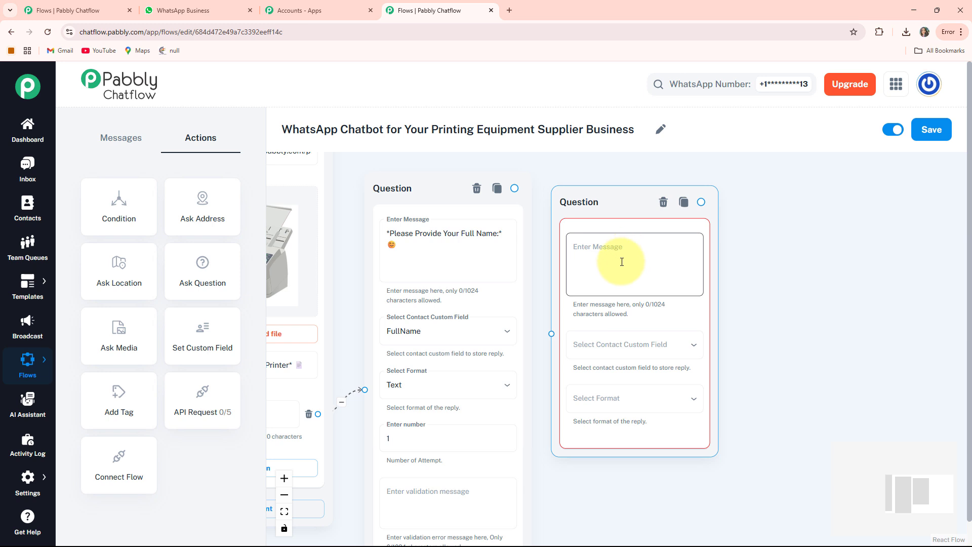
# Fill in the second question with "*Please Provide Your Address:* 📍", storing the reply in the Address custom field in Any format
pyautogui.click(622, 261)
pyautogui.hotkey('ctrl', 'v')
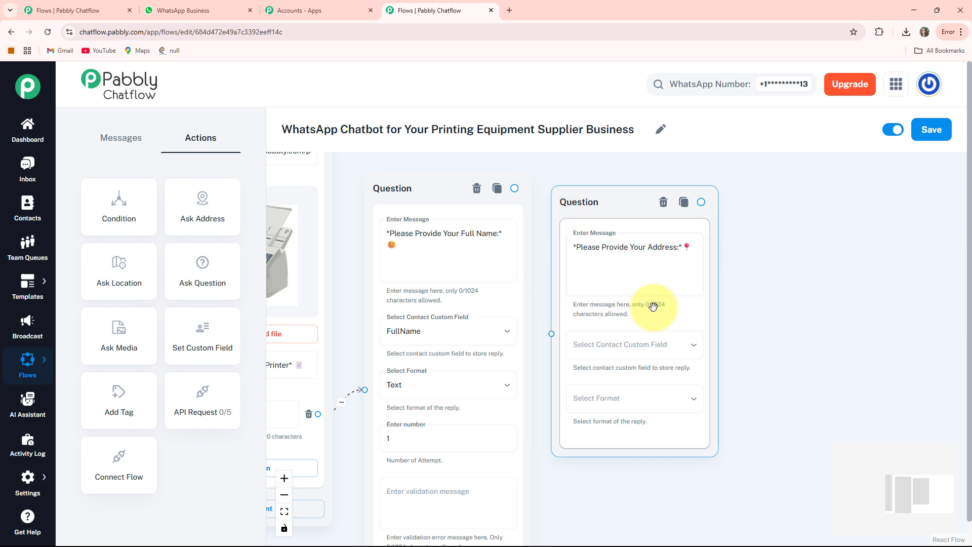
pyautogui.click(641, 351)
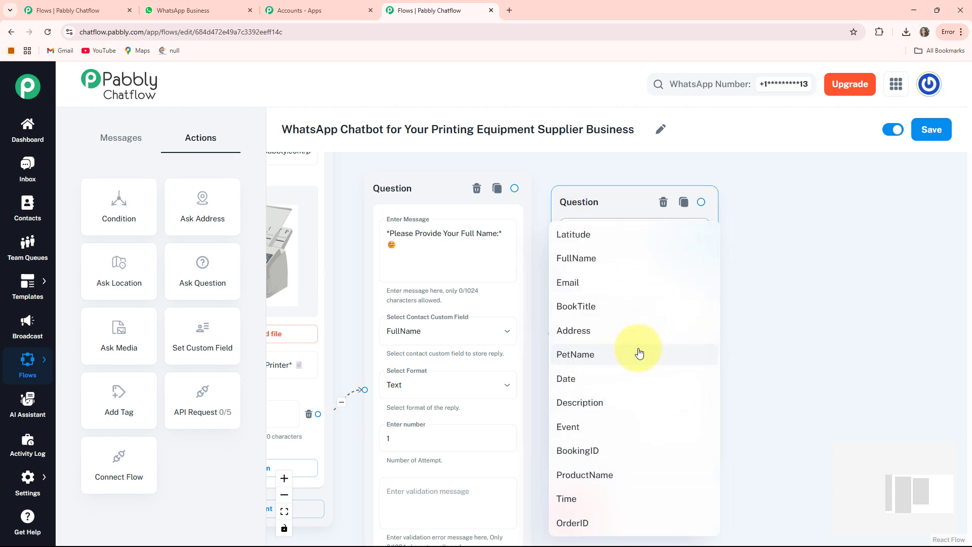
pyautogui.click(597, 339)
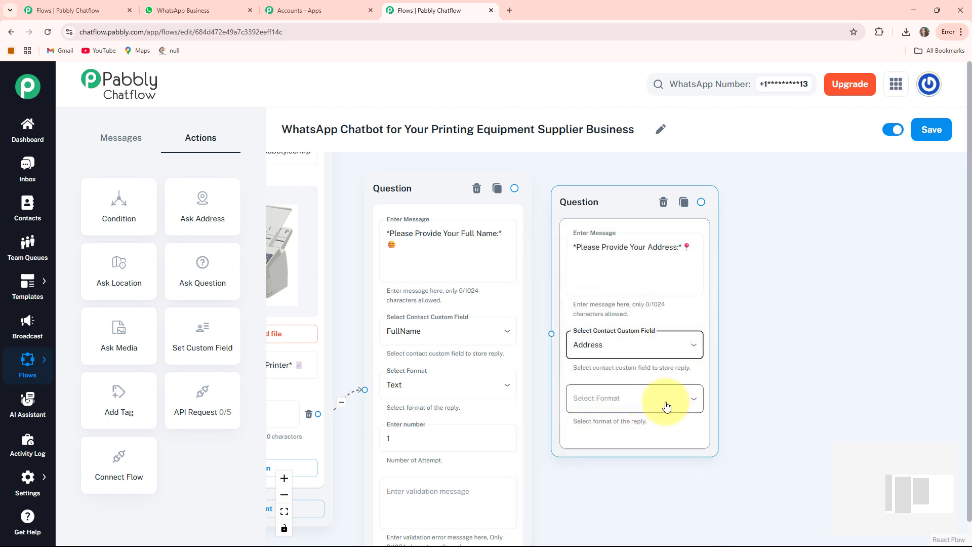
pyautogui.click(653, 401)
pyautogui.click(581, 388)
# Connect the full name question node to the address question node
pyautogui.moveTo(732, 366); pyautogui.dragTo(718, 346)
pyautogui.moveTo(511, 170); pyautogui.dragTo(545, 340)
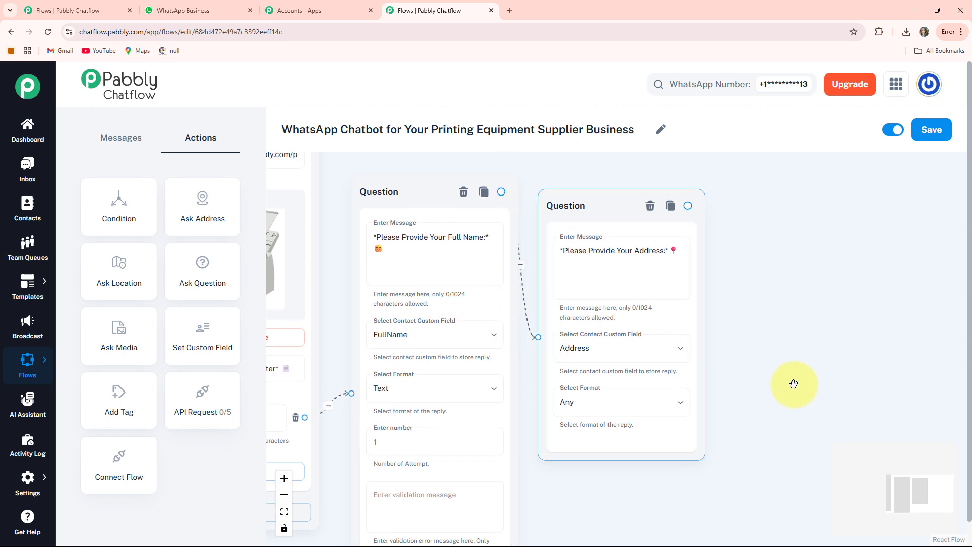
pyautogui.moveTo(784, 318); pyautogui.dragTo(795, 270)
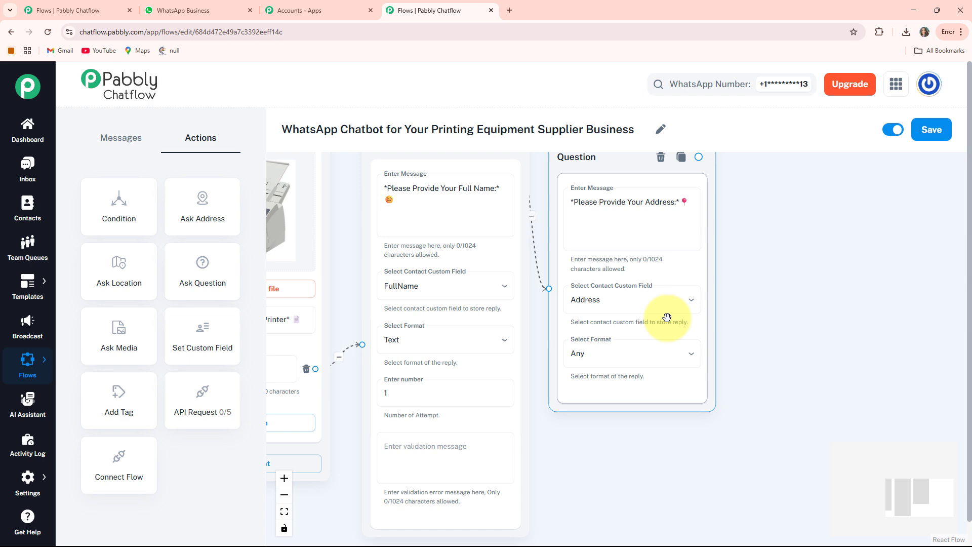
# Add an API Request node beside the address question and set its request method to POST
pyautogui.moveTo(813, 229); pyautogui.dragTo(803, 265)
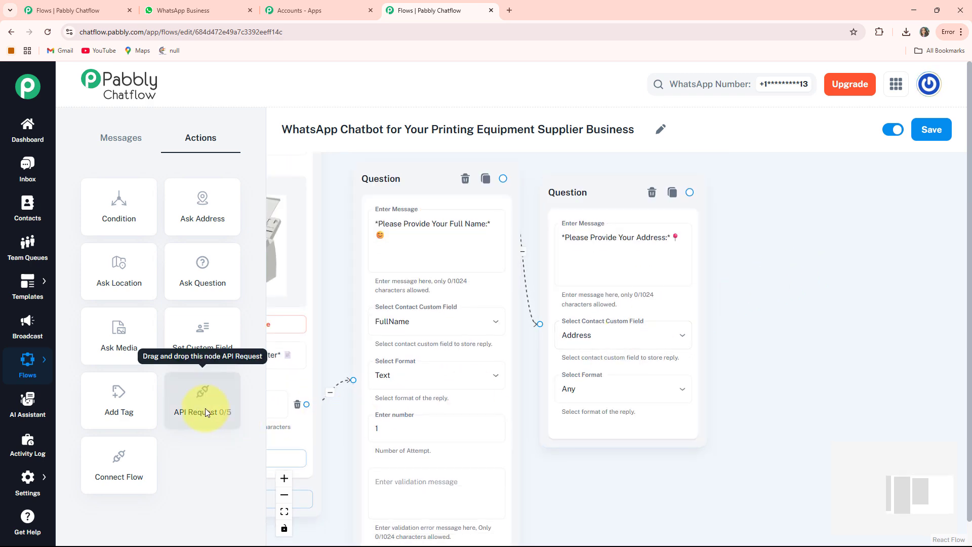
pyautogui.moveTo(205, 408)
pyautogui.mouseDown()
pyautogui.moveTo(276, 181)
pyautogui.moveTo(575, 191)
pyautogui.moveTo(964, 229)
pyautogui.moveTo(594, 232)
pyautogui.mouseUp()
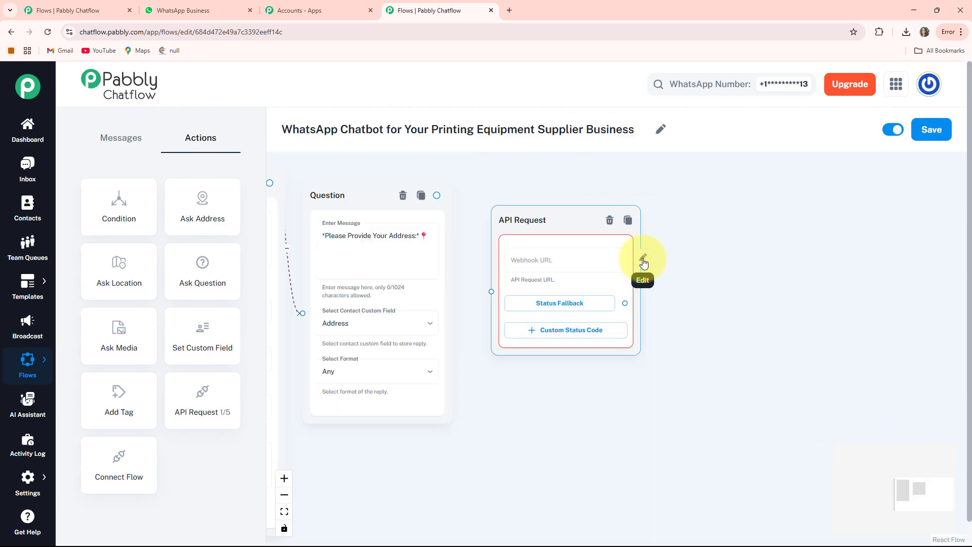
pyautogui.click(643, 260)
pyautogui.click(346, 167)
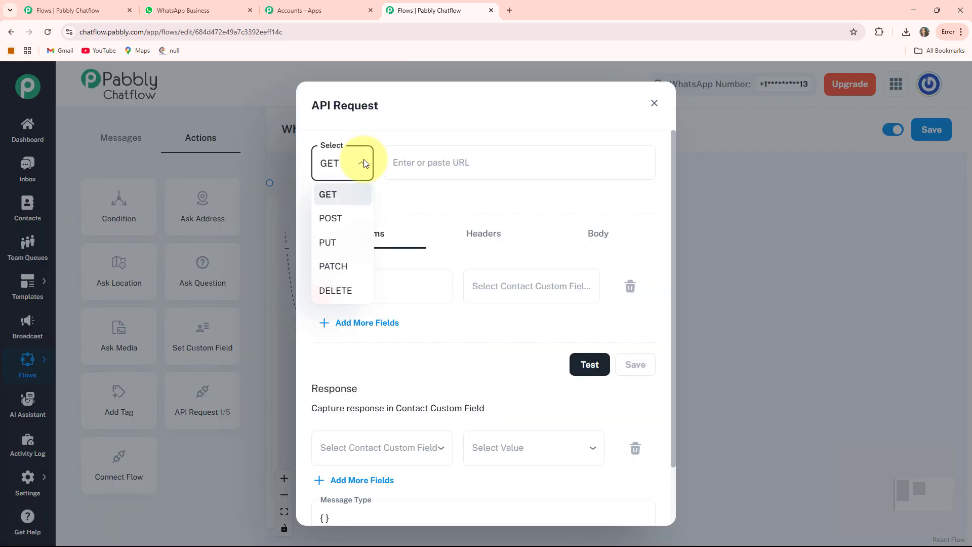
pyautogui.click(343, 223)
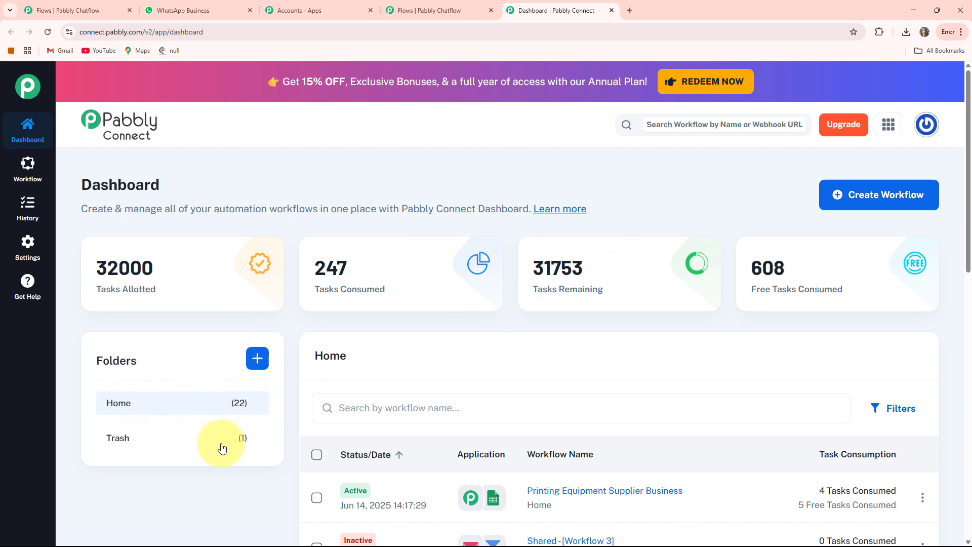
# Open the Printing Equipment Supplier Business workflow in Pabbly Connect and copy the Pabbly Chatflow trigger's webhook URL
pyautogui.scroll(-3, 581, 387)
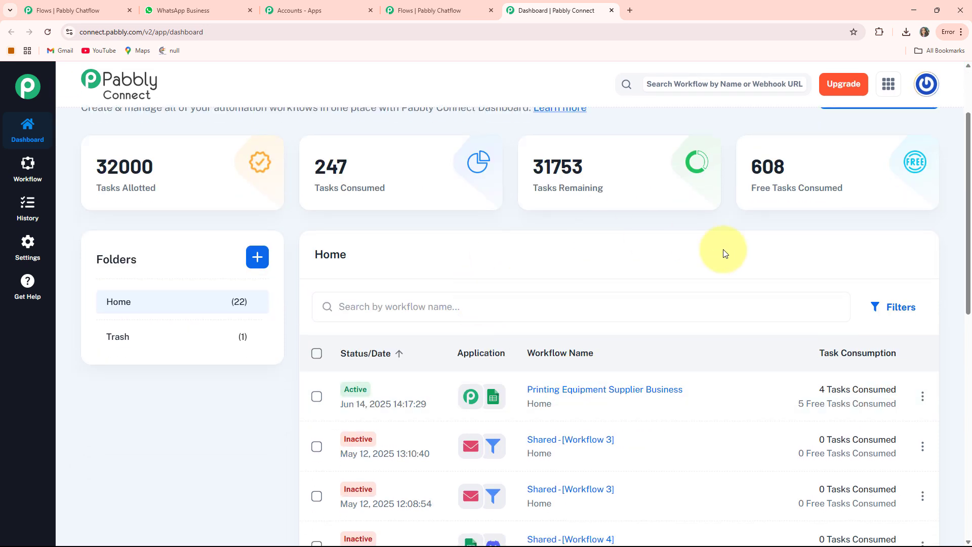
pyautogui.scroll(3, 607, 343)
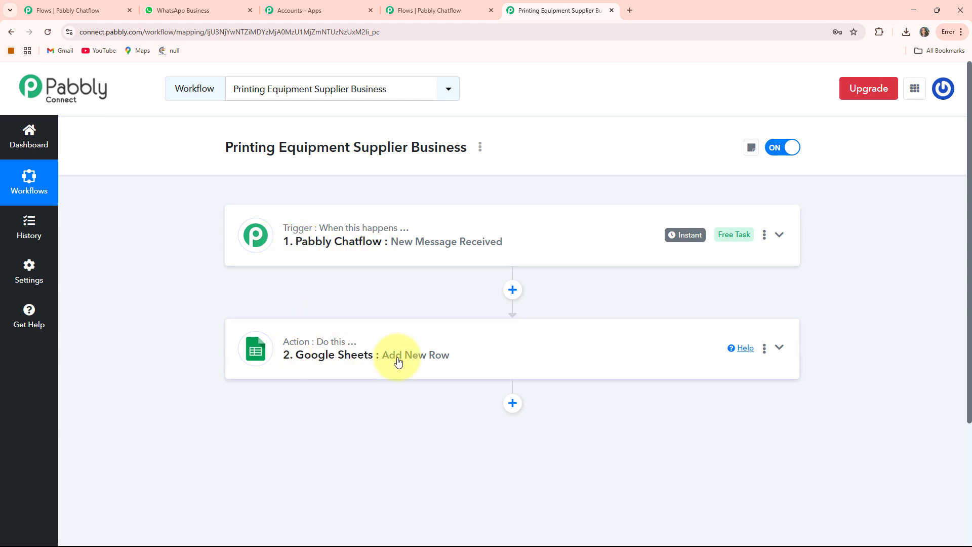
pyautogui.click(779, 235)
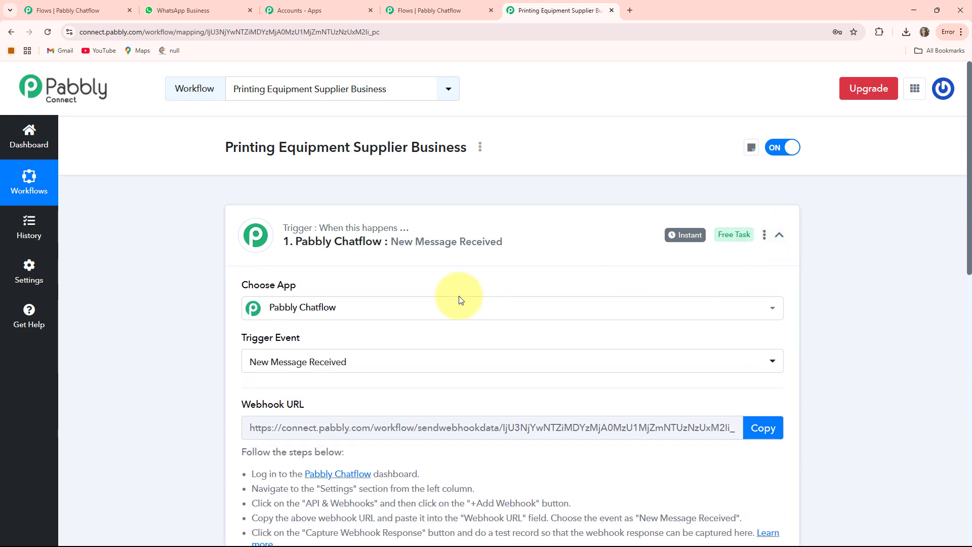
pyautogui.scroll(-2, 445, 296)
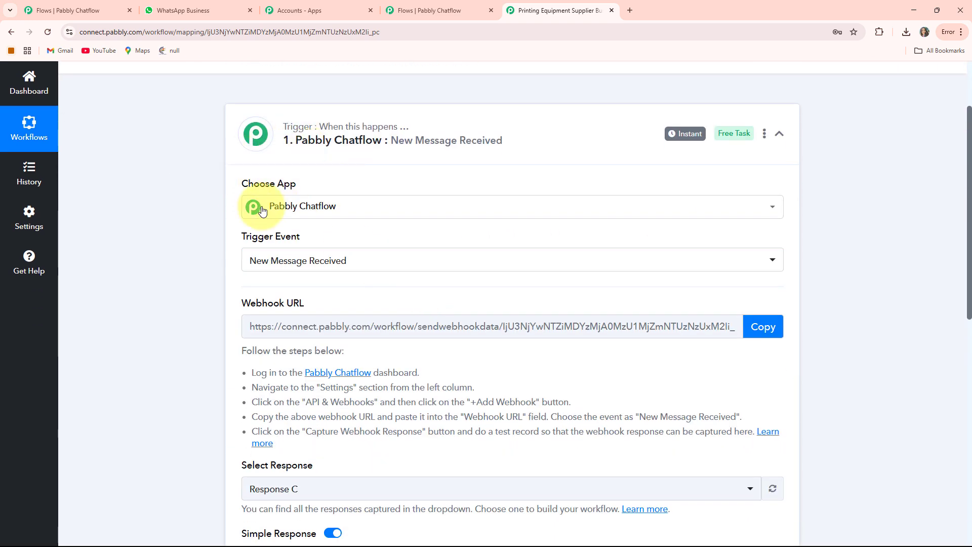
pyautogui.scroll(-1, 268, 227)
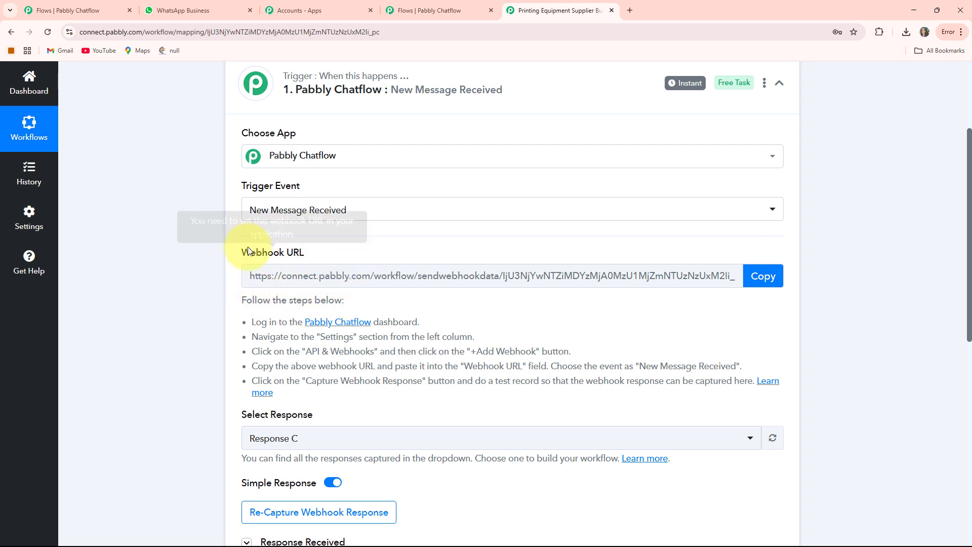
pyautogui.click(764, 276)
# Switch to the Pabbly Chatflow flow and paste the copied webhook URL as the API request's URL
pyautogui.click(420, 11)
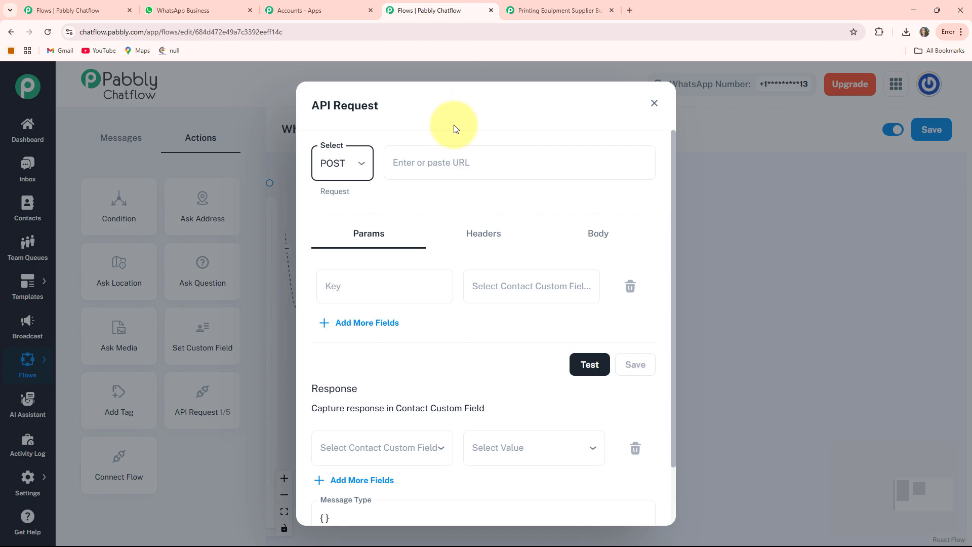
pyautogui.click(419, 160)
pyautogui.hotkey('ctrl', 'v')
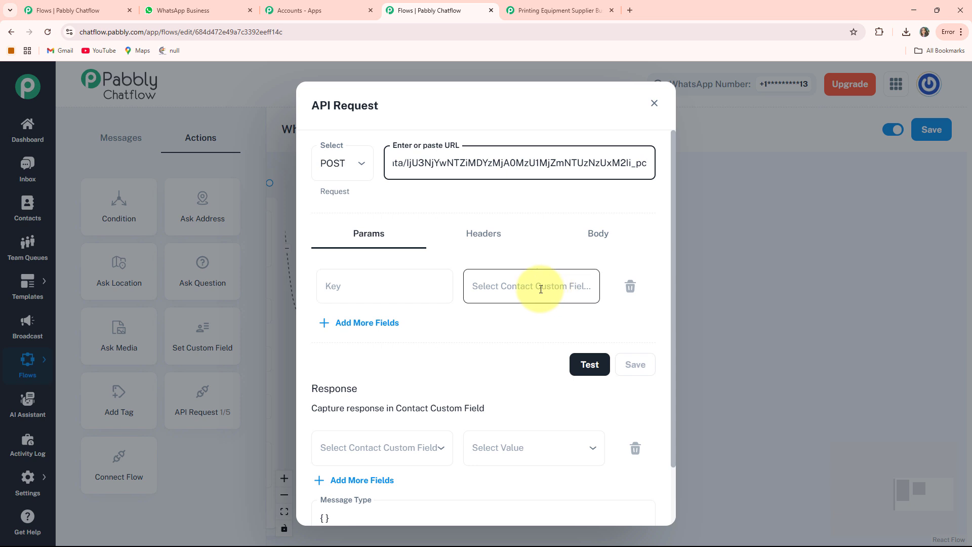
# Add two request parameters, with key FullName mapped to $FullName and key Address mapped to $Address
pyautogui.click(557, 287)
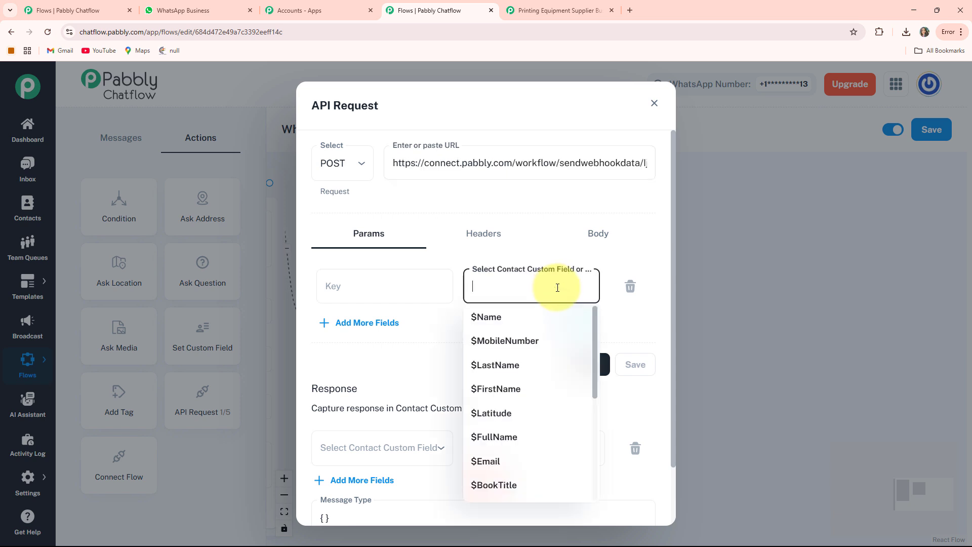
pyautogui.click(507, 436)
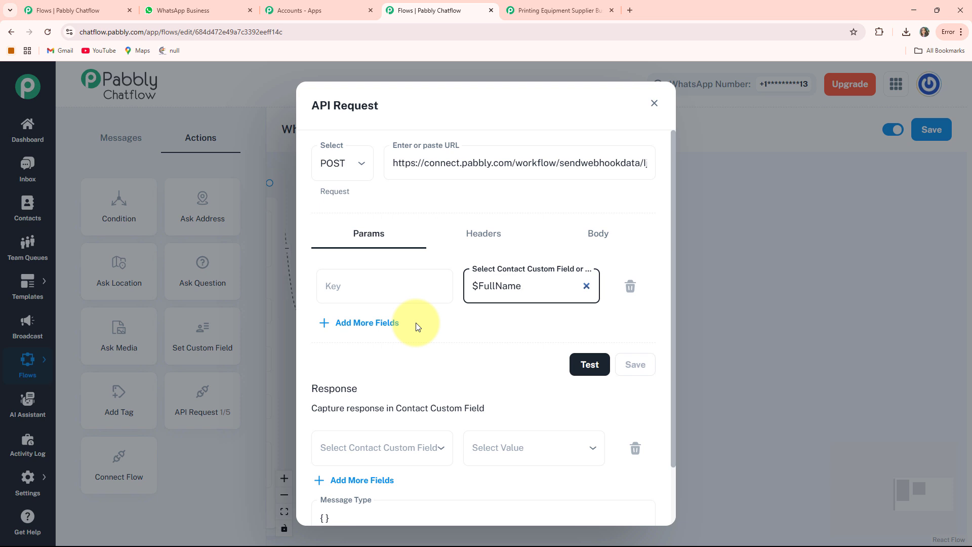
pyautogui.click(361, 326)
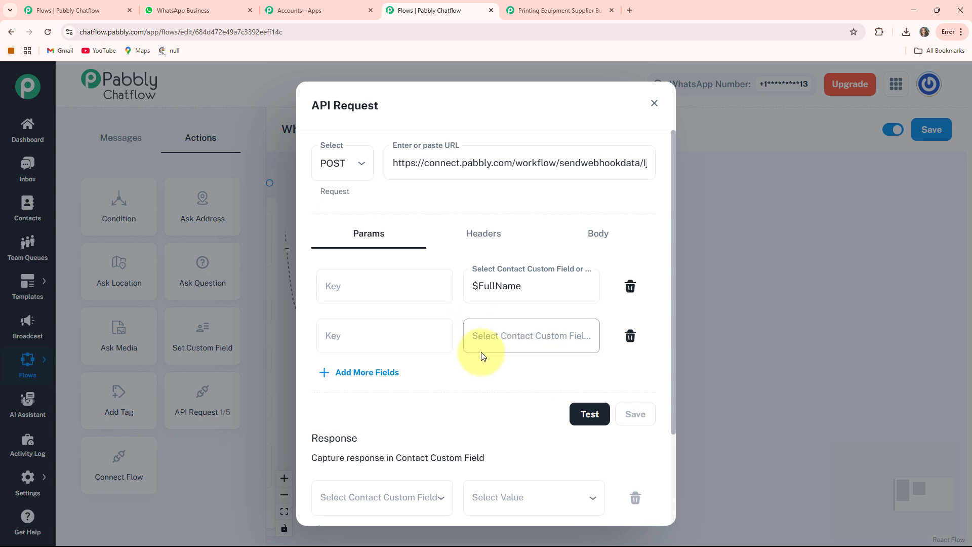
pyautogui.click(542, 337)
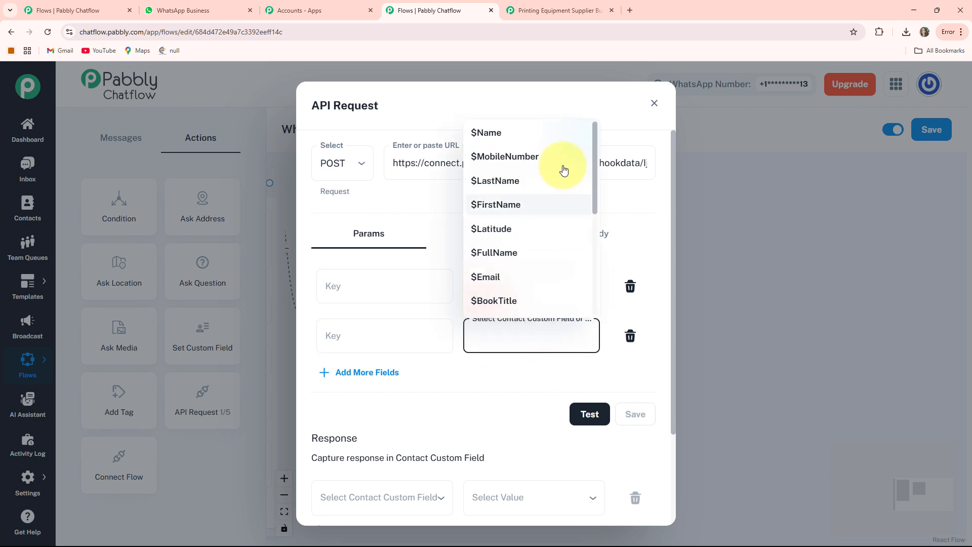
pyautogui.scroll(-3, 557, 157)
pyautogui.click(515, 168)
pyautogui.click(369, 284)
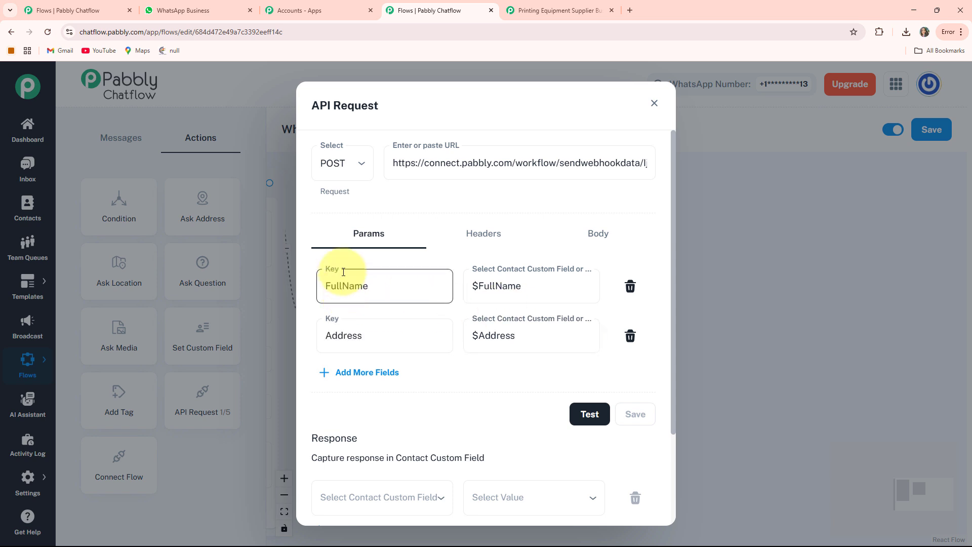
# Test the API request and check the response captured by the workflow trigger in Pabbly Connect
pyautogui.scroll(-2, 562, 321)
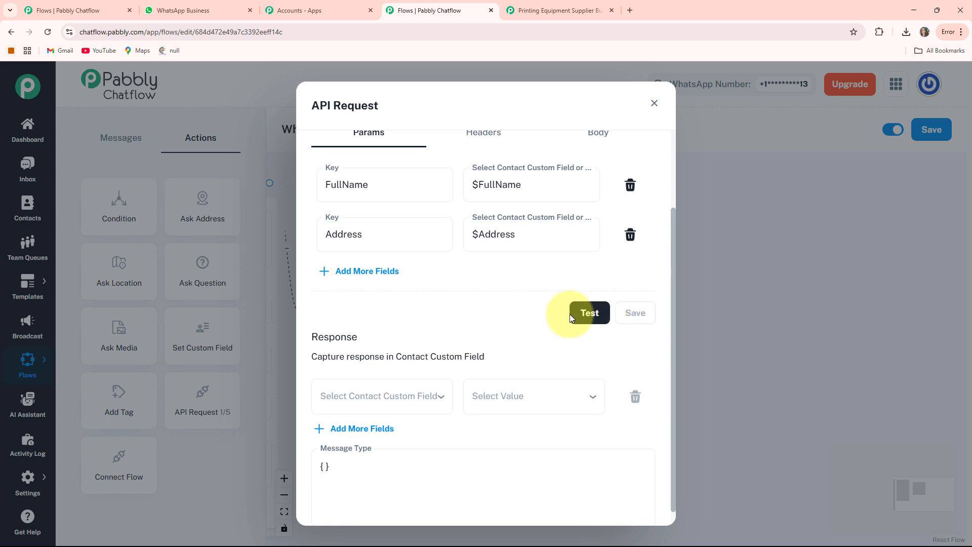
pyautogui.scroll(1, 585, 345)
pyautogui.click(587, 361)
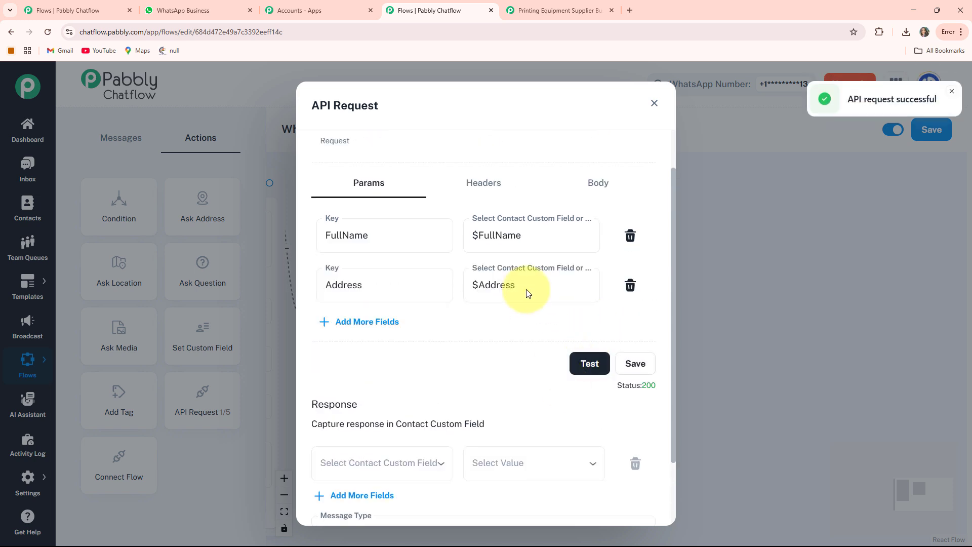
pyautogui.click(538, 12)
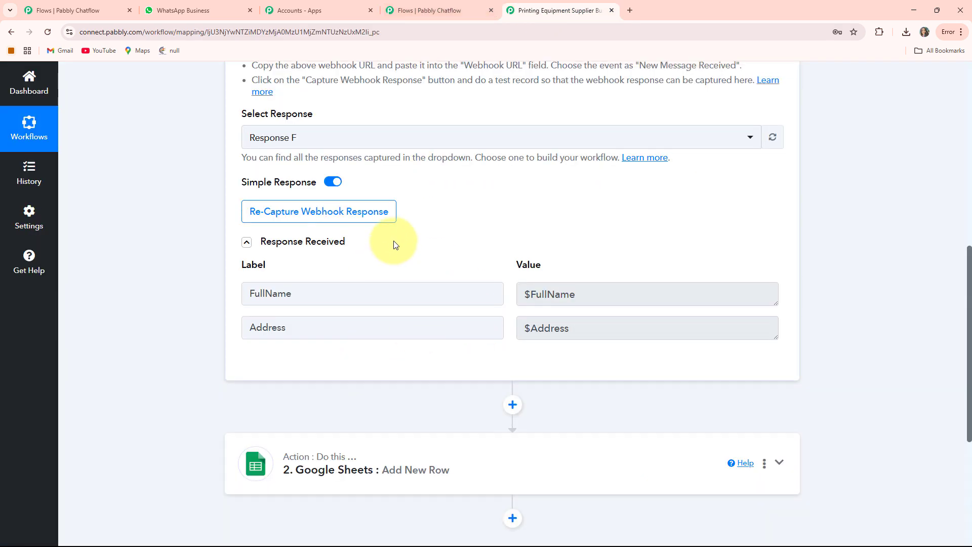
pyautogui.scroll(1, 369, 371)
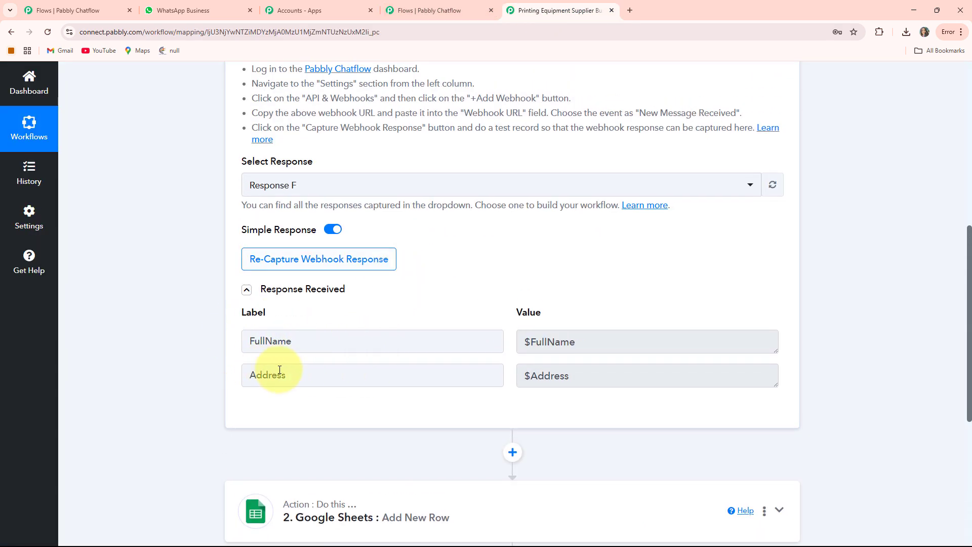
pyautogui.click(411, 4)
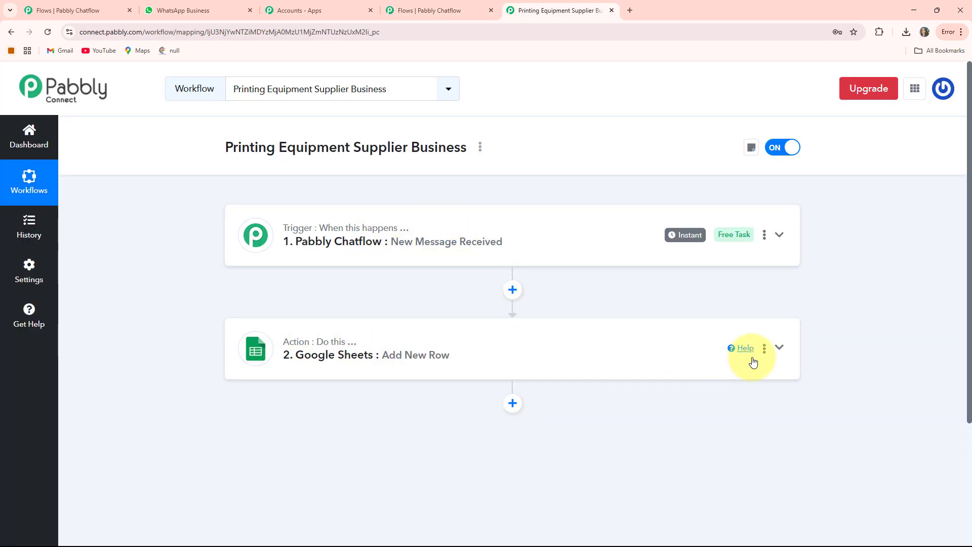
# Review the Google Sheets Add New Row action's spreadsheet, sheet and field mapping, and compare it with the Printing Equipment Supplier spreadsheet
pyautogui.click(778, 348)
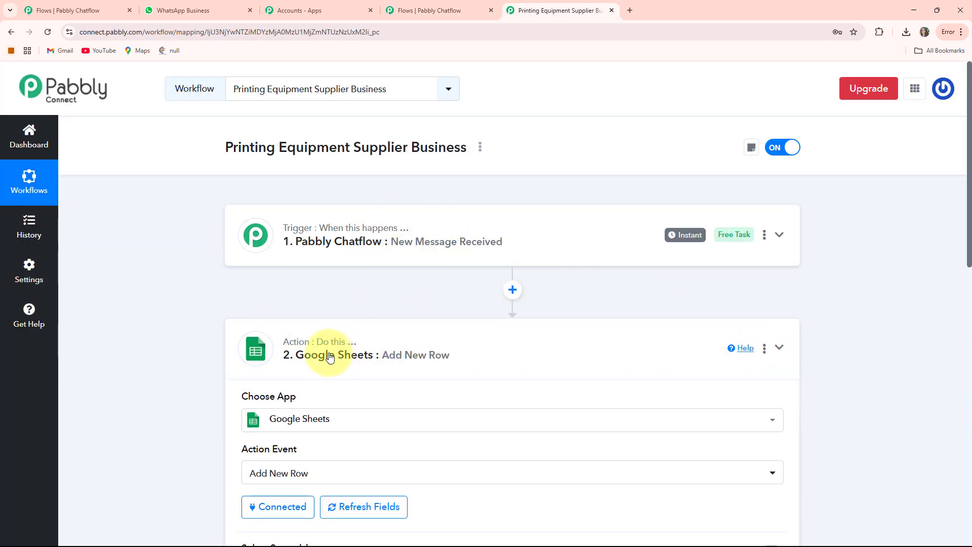
pyautogui.scroll(-3, 334, 354)
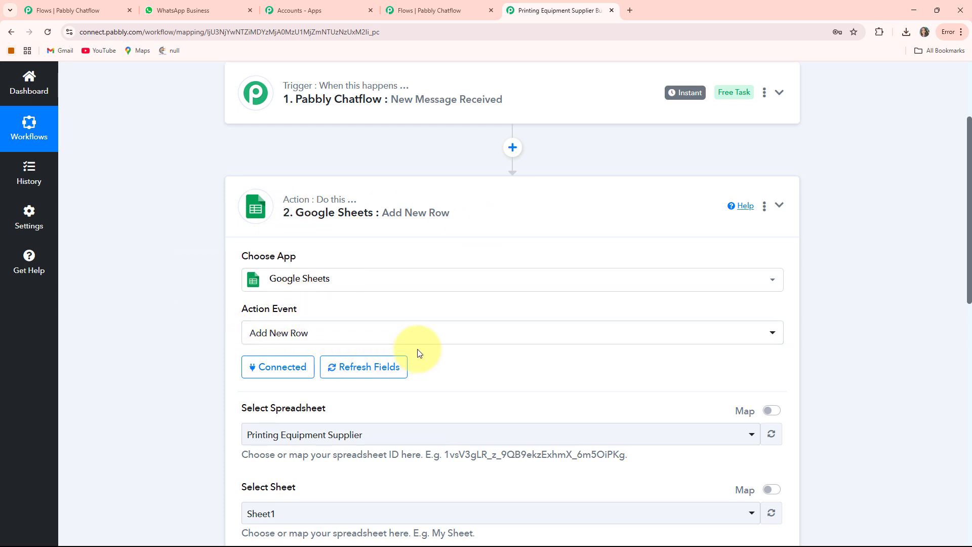
pyautogui.scroll(-4, 385, 273)
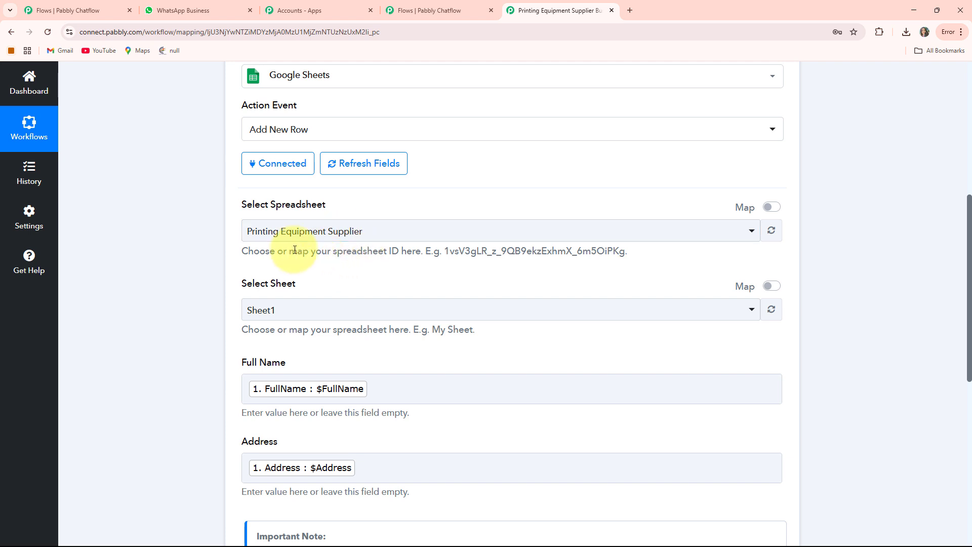
pyautogui.scroll(-2, 449, 236)
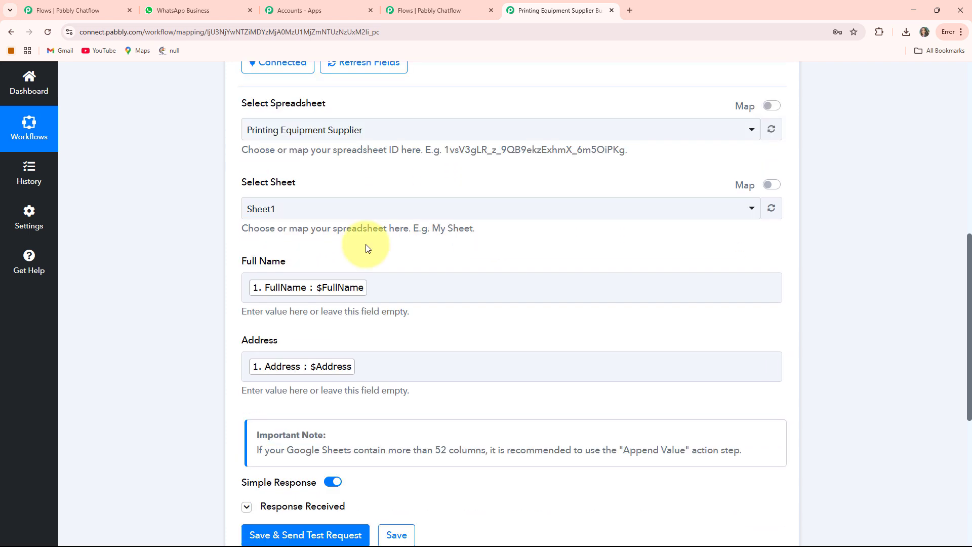
pyautogui.click(257, 370)
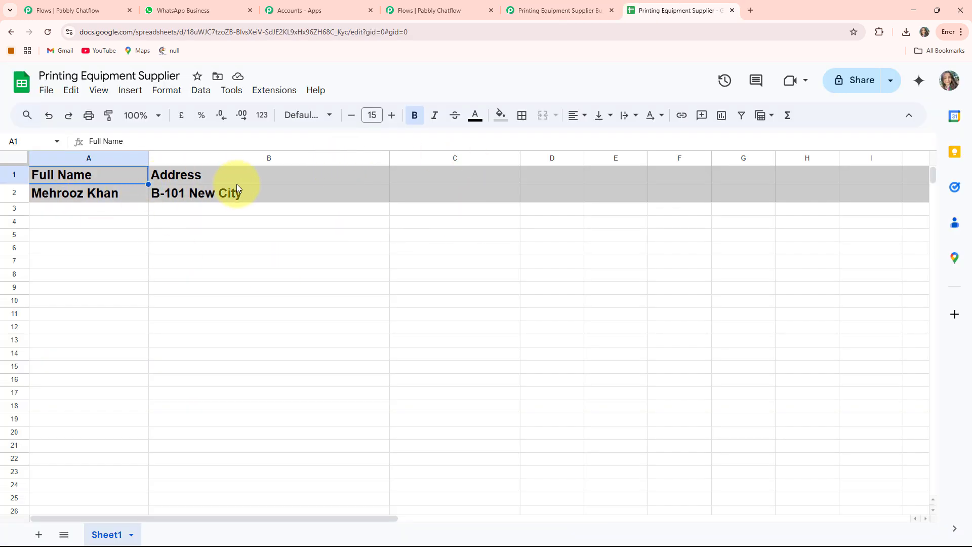
pyautogui.click(612, 14)
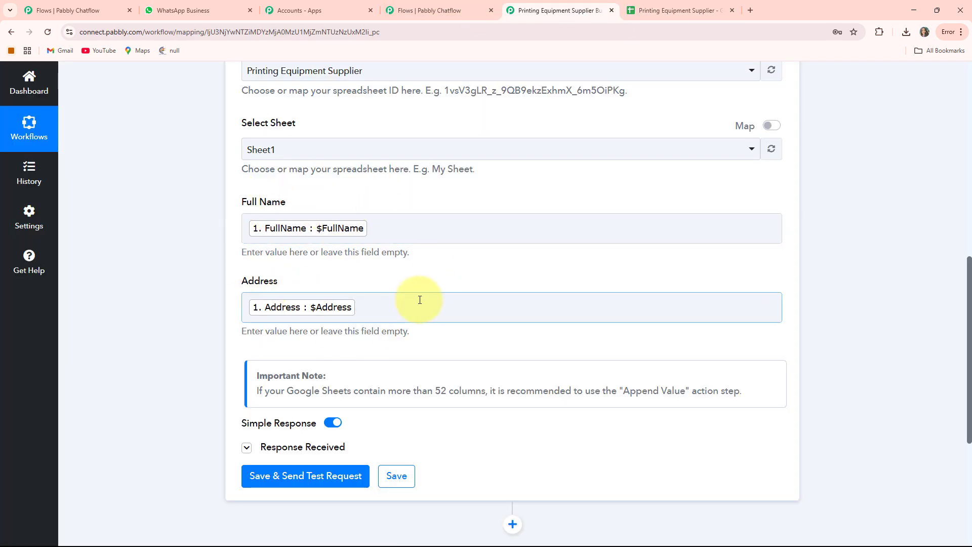
pyautogui.scroll(10, 451, 304)
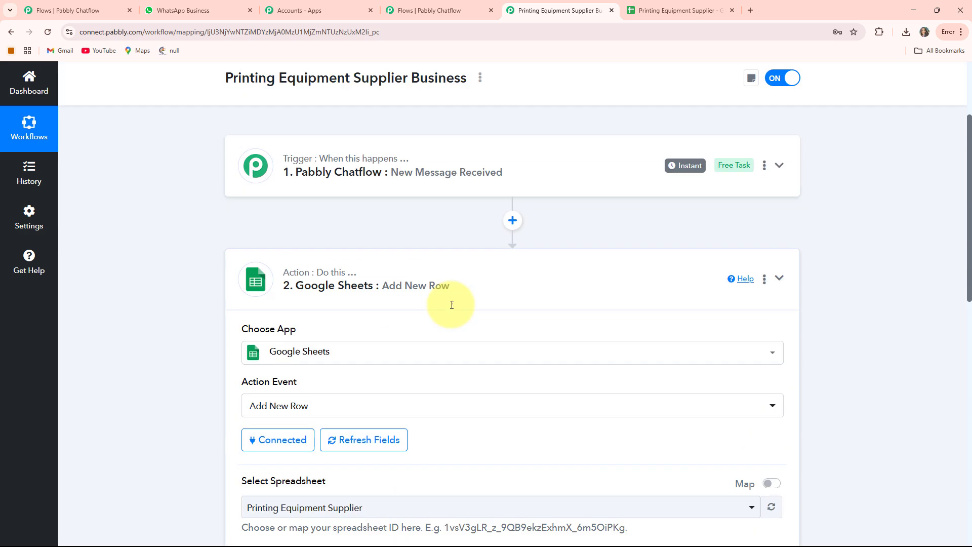
# Check the Google Sheets action's received response and the linked spreadsheet, and save the action
pyautogui.scroll(-10, 433, 224)
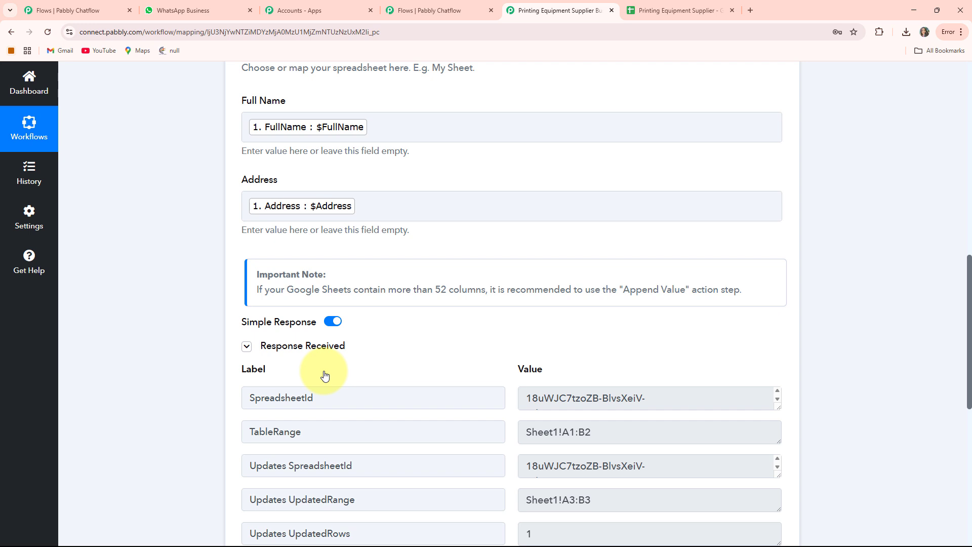
pyautogui.scroll(-5, 423, 244)
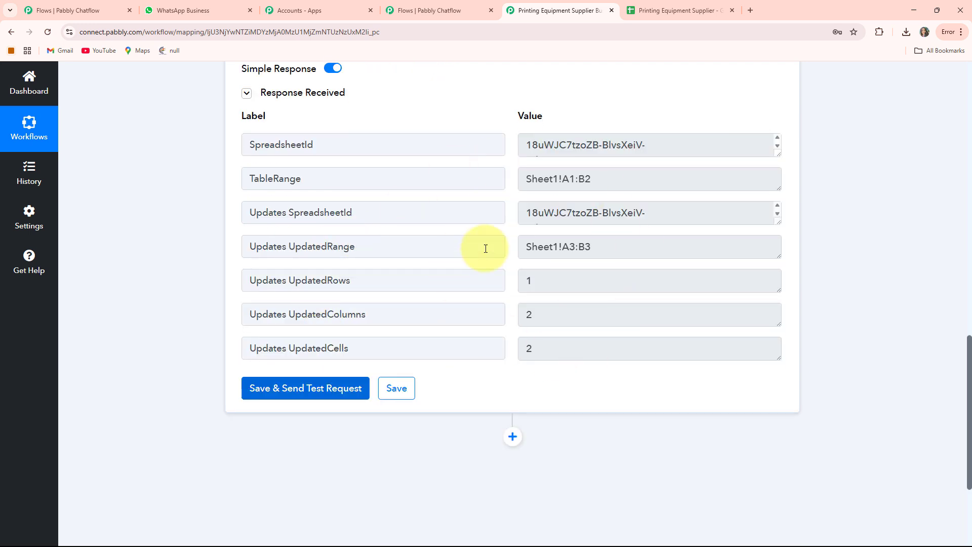
pyautogui.scroll(3, 526, 301)
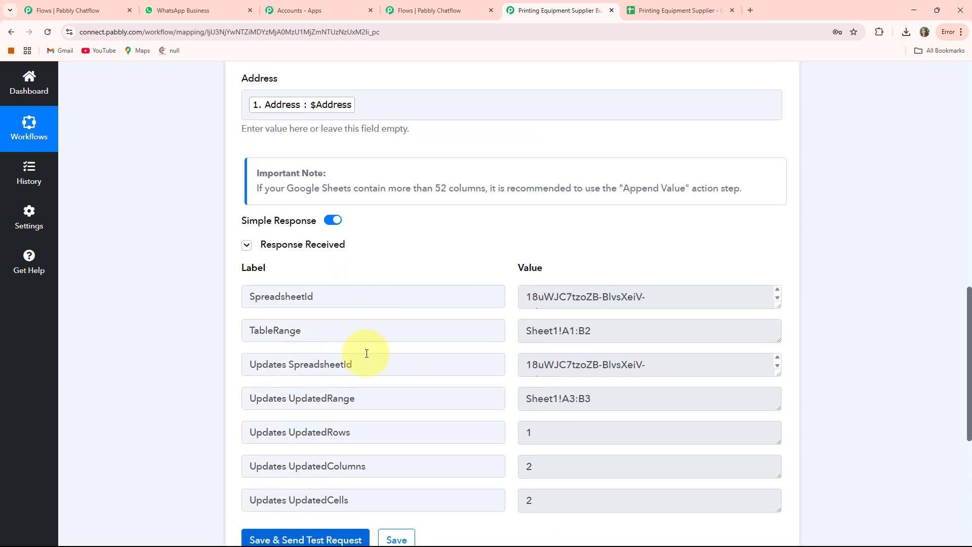
pyautogui.click(673, 10)
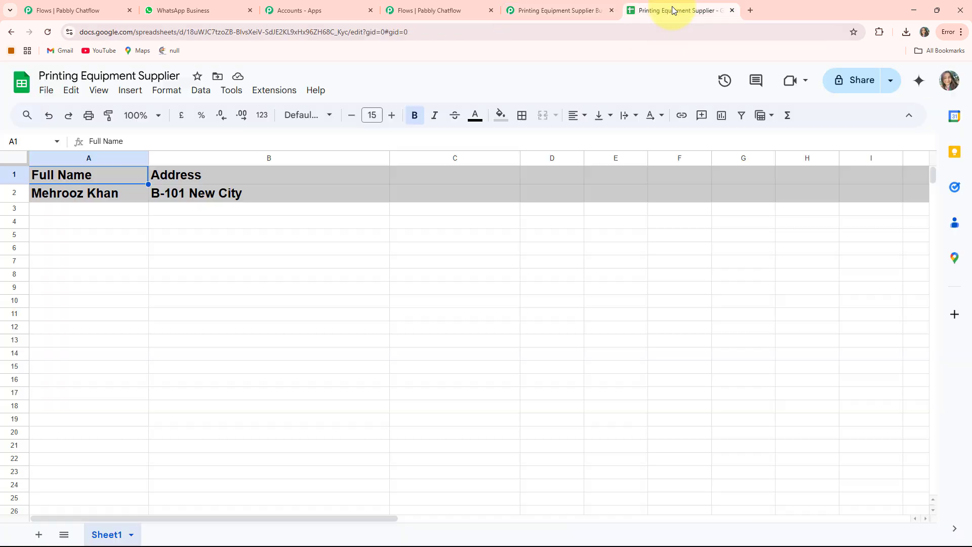
pyautogui.hotkey('ctrl', 'shift', 'Tab')
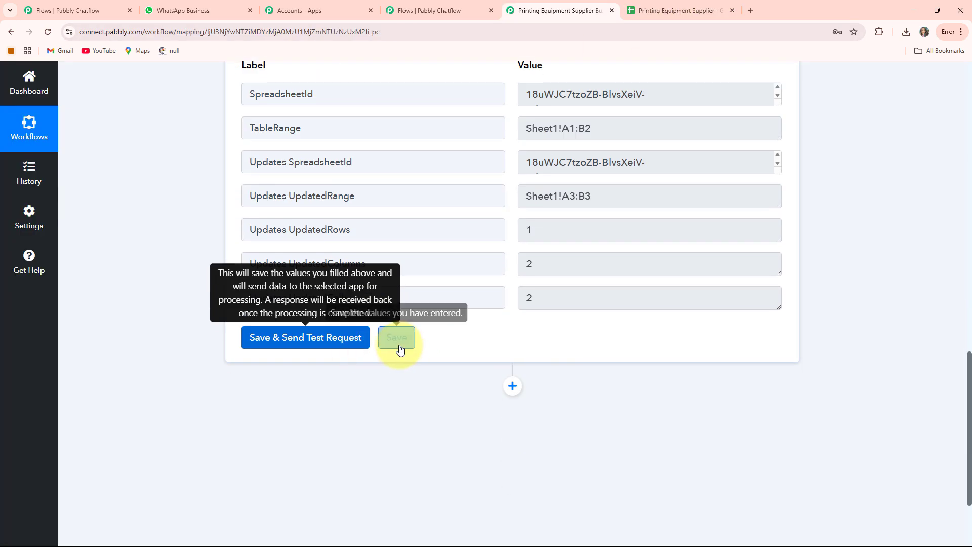
pyautogui.click(405, 342)
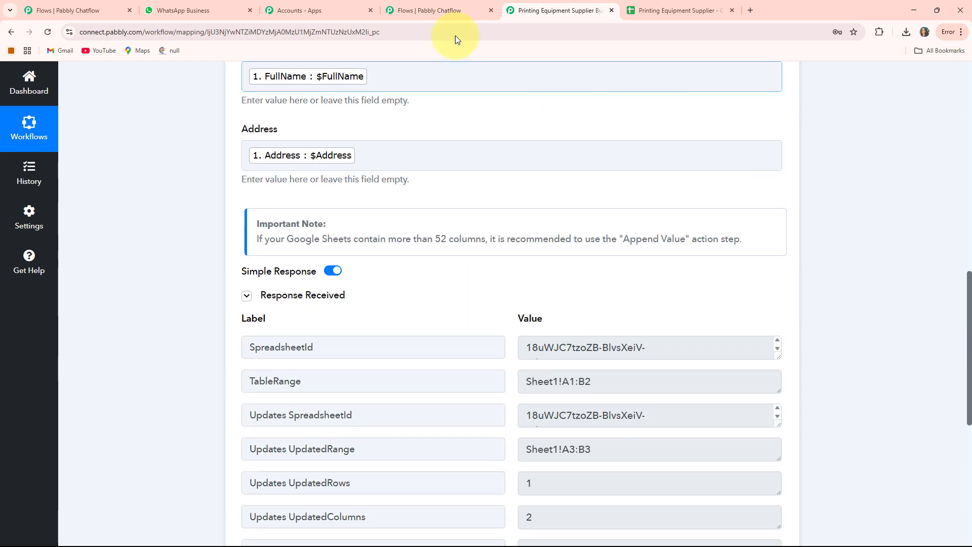
# Return to the Pabbly Chatflow flow, close the API request settings and connect the address question node to the API Request node
pyautogui.click(449, 18)
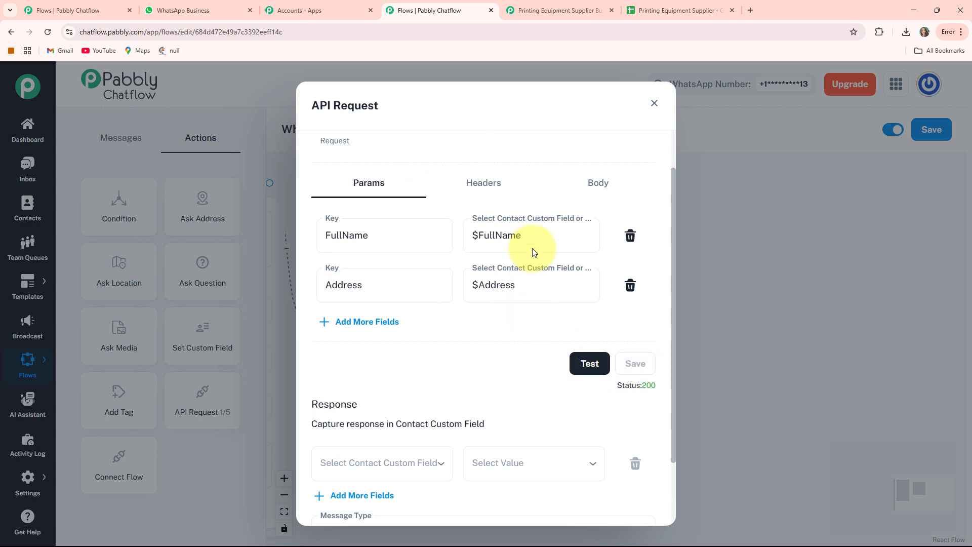
pyautogui.click(654, 103)
pyautogui.click(495, 226)
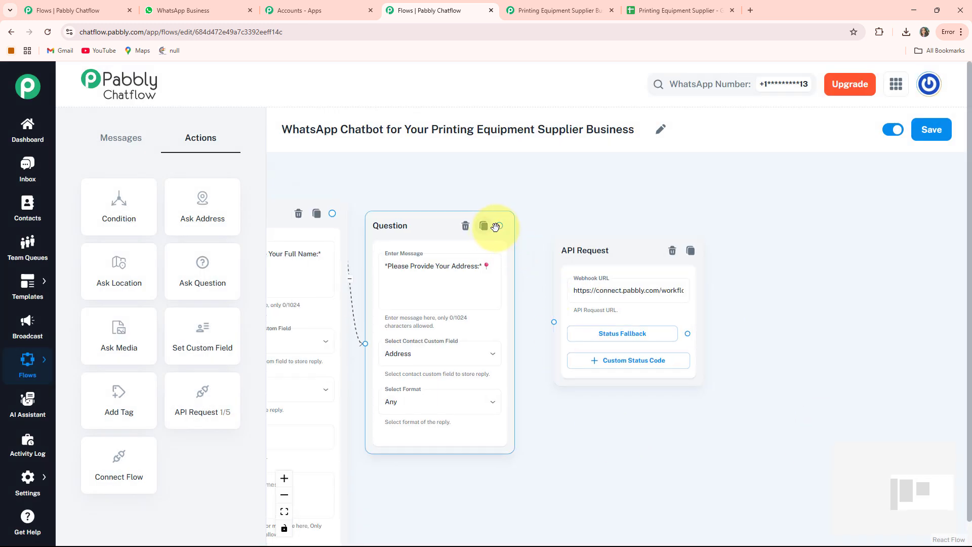
pyautogui.moveTo(506, 230); pyautogui.dragTo(527, 309)
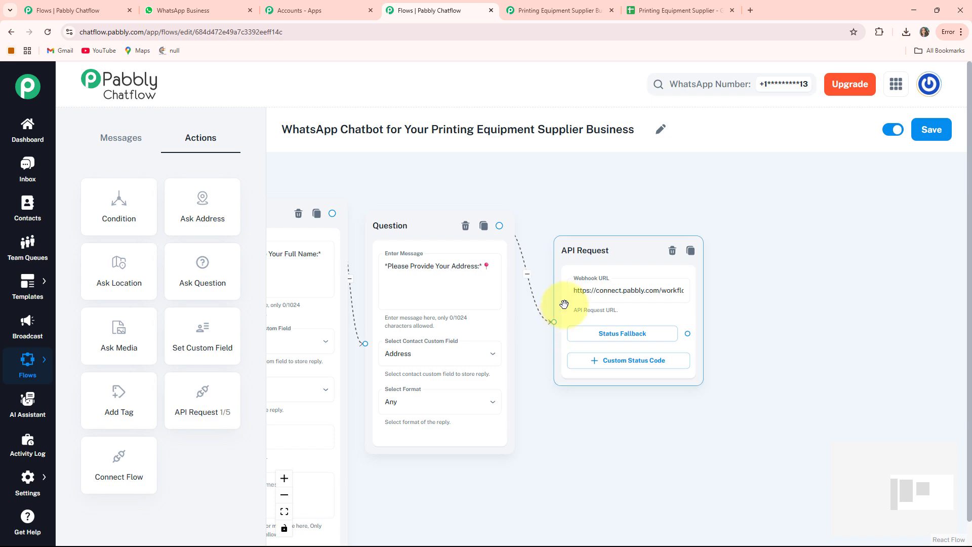
pyautogui.moveTo(605, 251); pyautogui.dragTo(594, 251)
pyautogui.moveTo(779, 321); pyautogui.dragTo(854, 324)
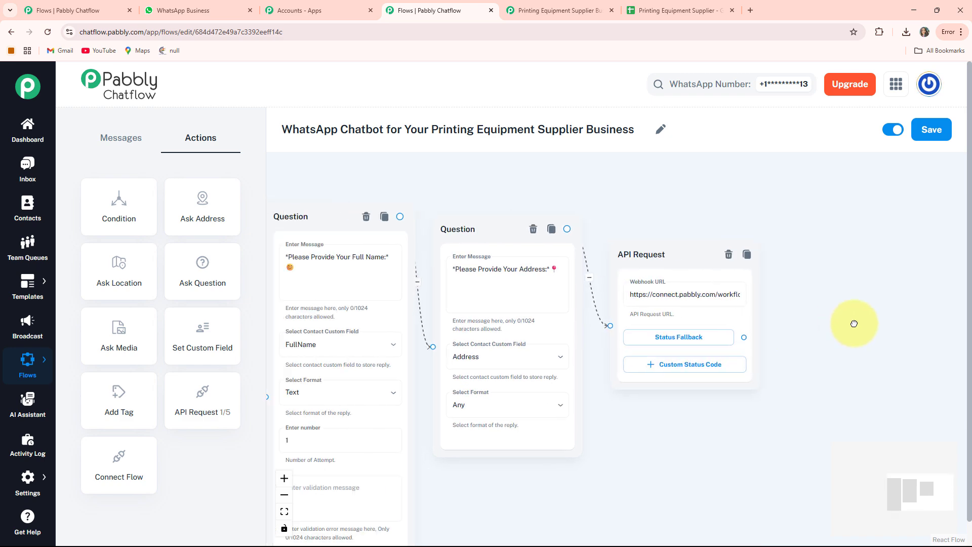
pyautogui.scroll(-5, 707, 432)
pyautogui.click(527, 330)
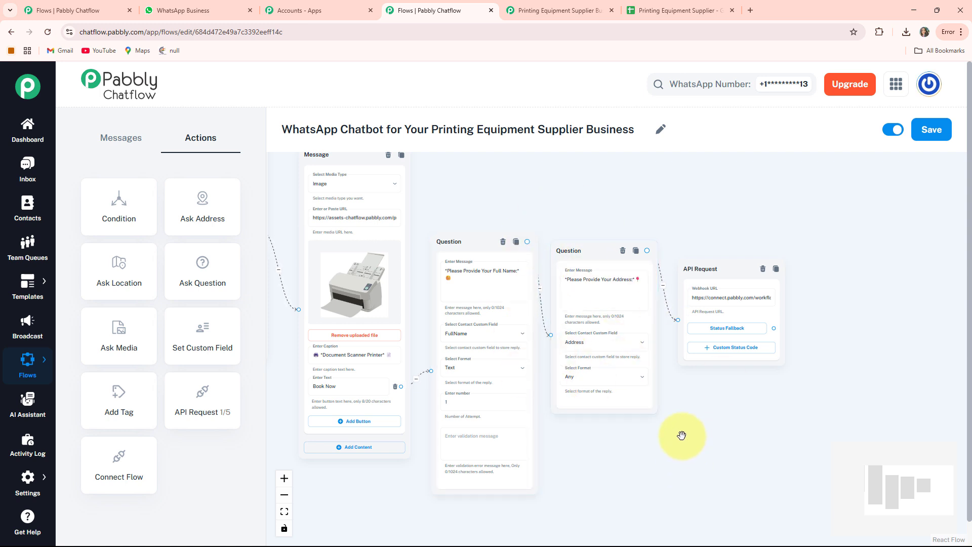
# Link a Text + Button message to the API Request's Status Fallback and paste the "Booking Confirmed!" text thanking $FullName for booking a Document Scanner Printer
pyautogui.moveTo(682, 435); pyautogui.dragTo(533, 438)
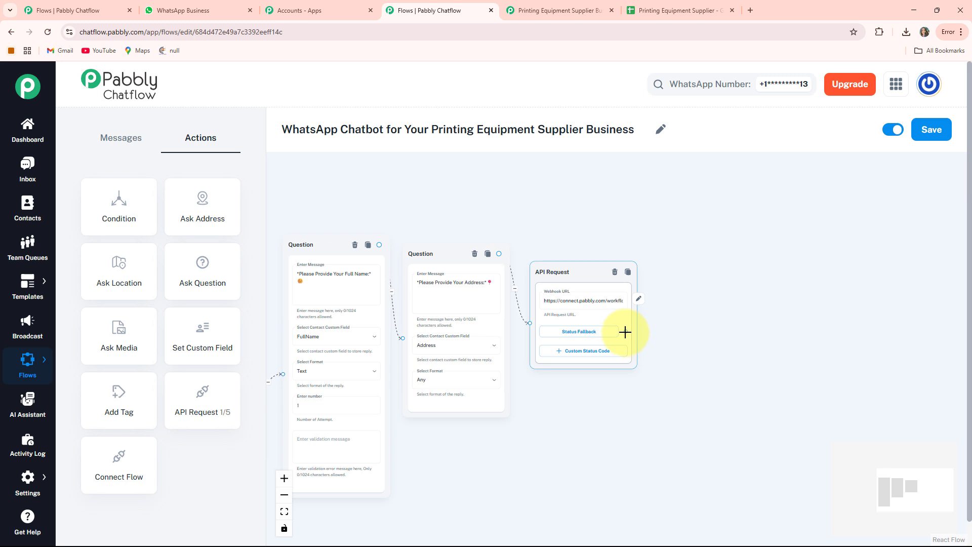
pyautogui.moveTo(705, 269); pyautogui.dragTo(706, 271)
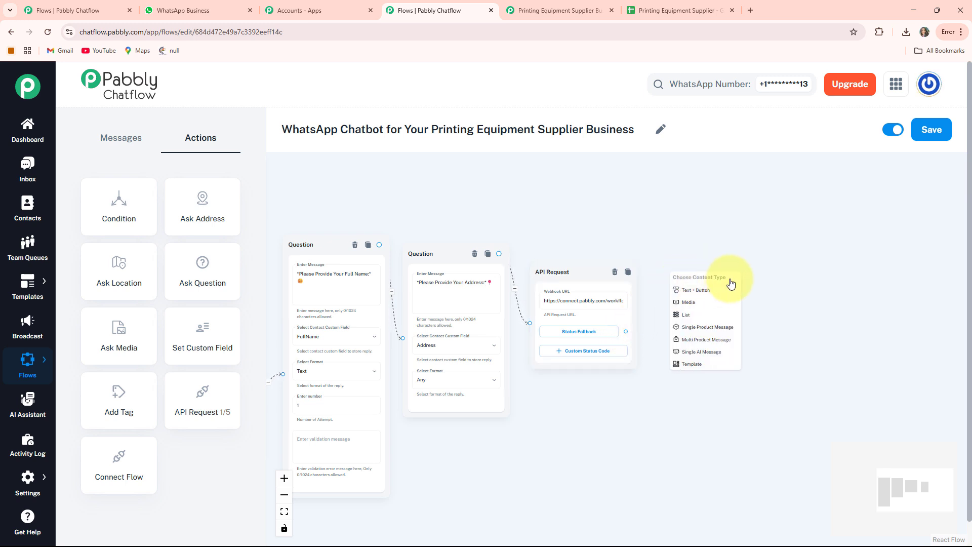
pyautogui.click(714, 291)
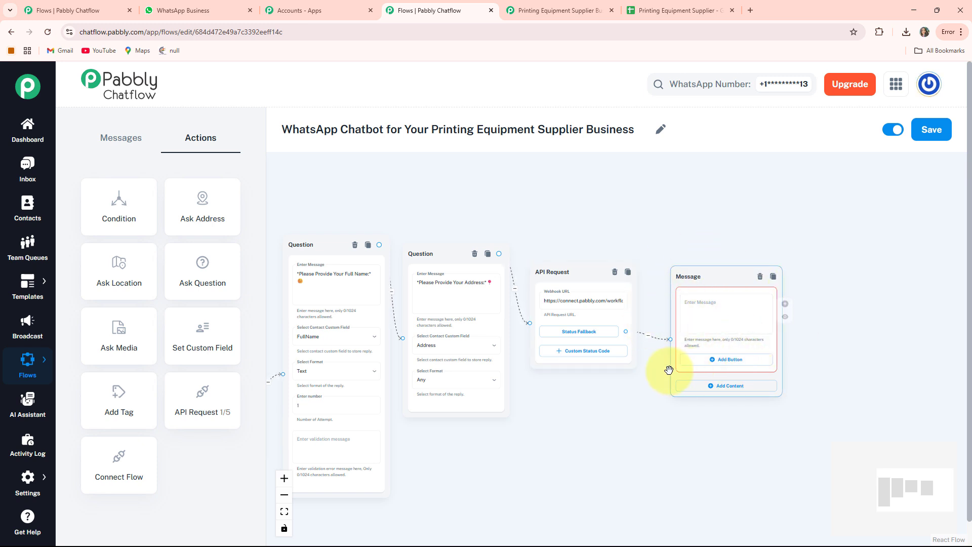
pyautogui.click(741, 307)
pyautogui.hotkey('ctrl', 'v')
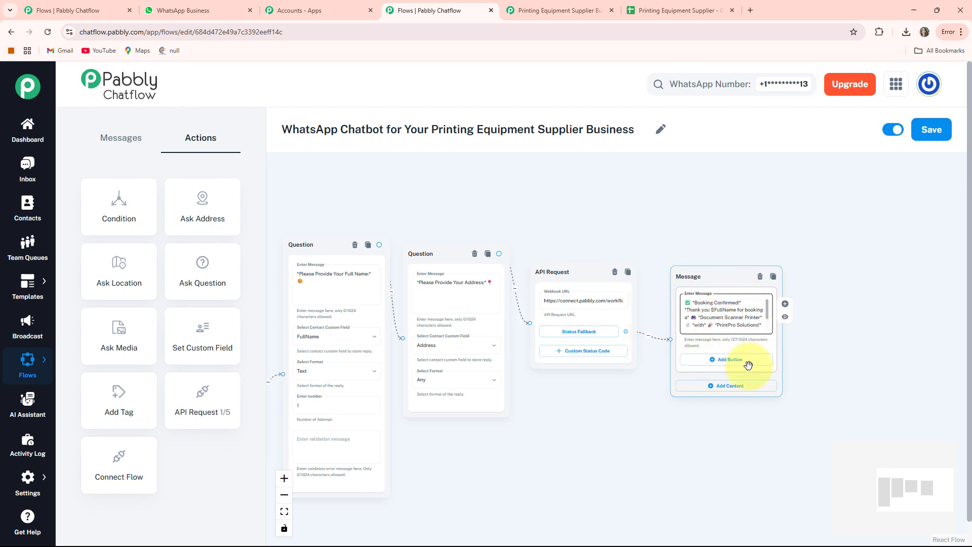
pyautogui.scroll(5, 756, 366)
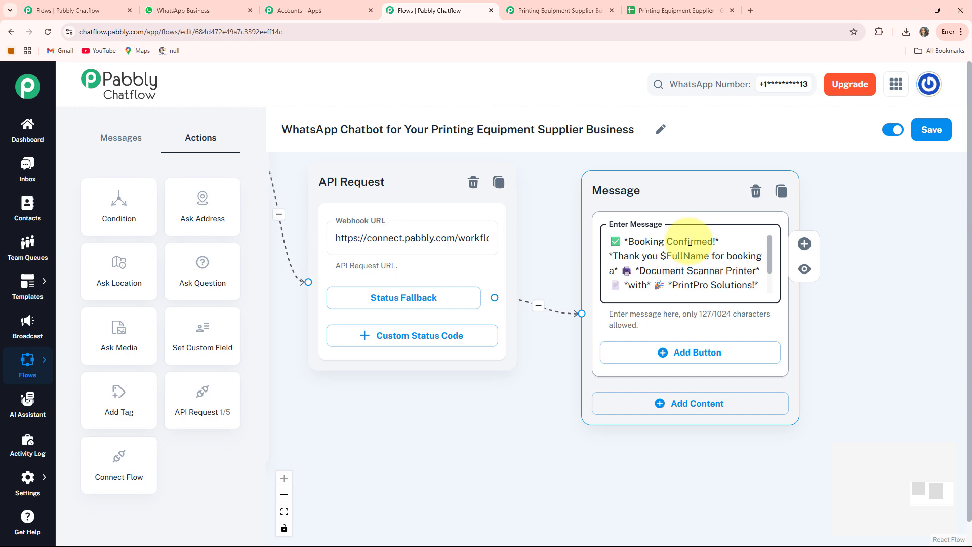
# Add a Text + Button message node linked from the welcome message's Delivery Timelines button
pyautogui.scroll(-8, 512, 392)
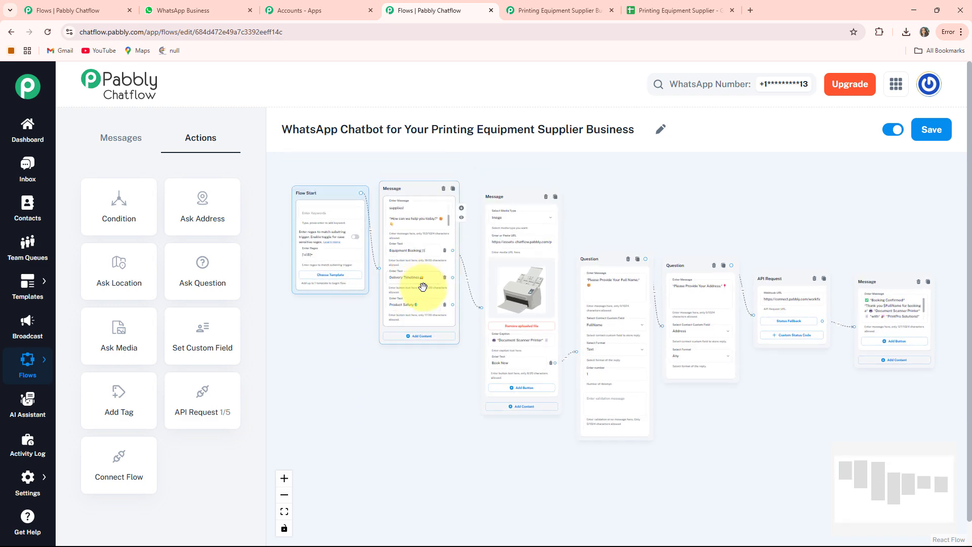
pyautogui.scroll(5, 422, 287)
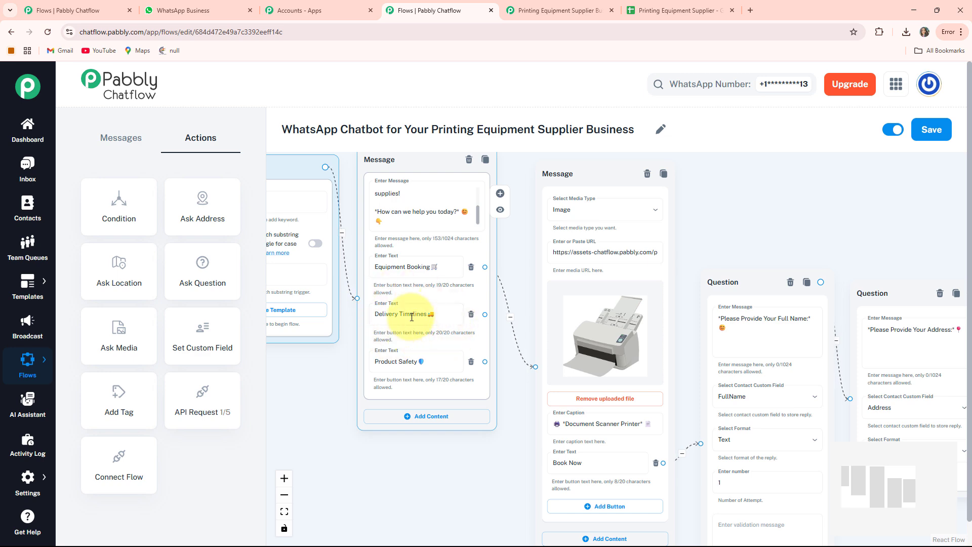
pyautogui.scroll(3, 462, 354)
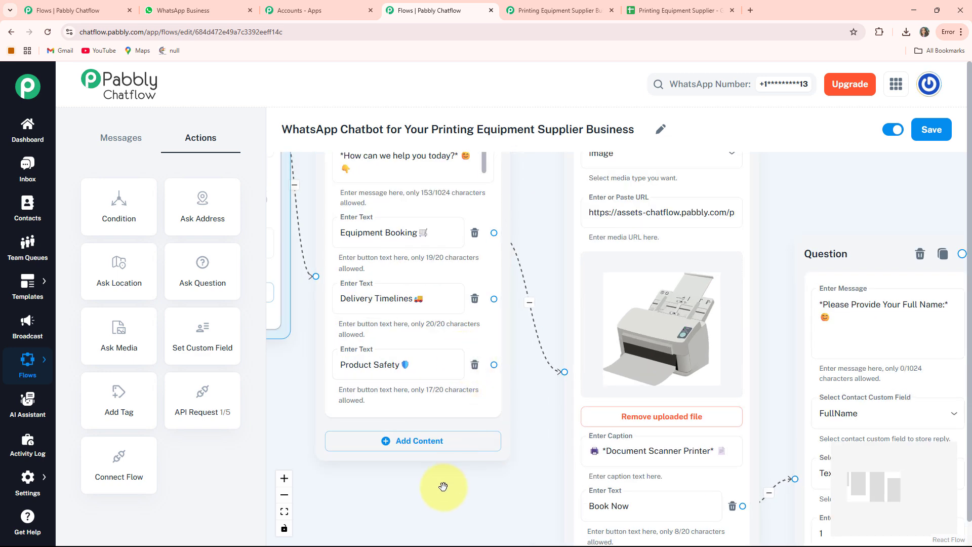
pyautogui.moveTo(443, 486); pyautogui.dragTo(438, 507)
pyautogui.moveTo(488, 317); pyautogui.dragTo(840, 262)
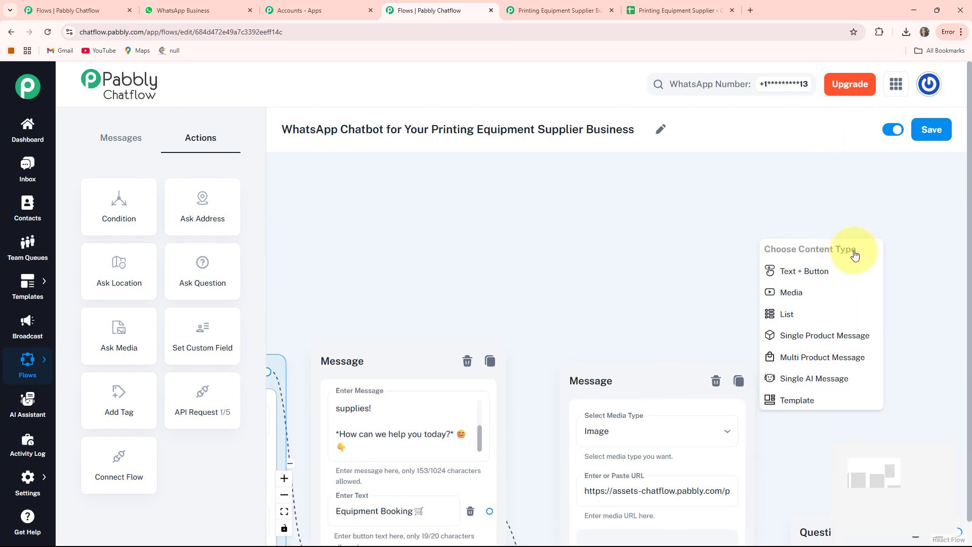
pyautogui.click(816, 270)
# Place the new message node above the full name question and paste the "Delivery Timelines We've Got You Covered!" text into it
pyautogui.moveTo(591, 262); pyautogui.dragTo(464, 167)
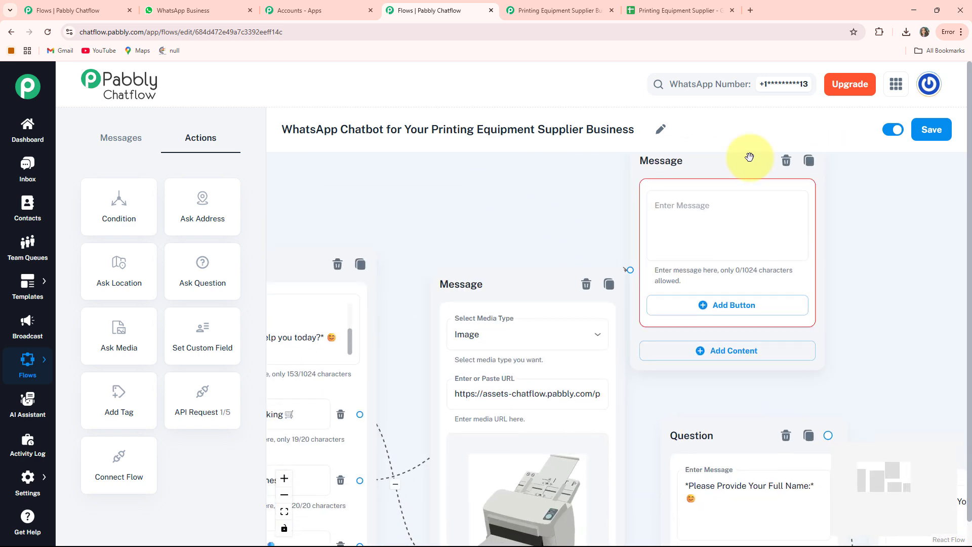
pyautogui.moveTo(734, 173); pyautogui.dragTo(766, 186)
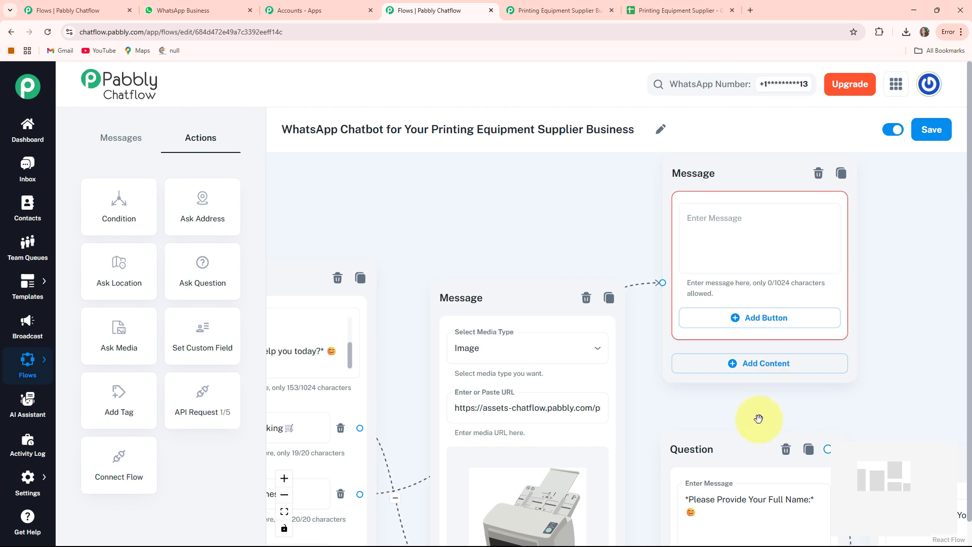
pyautogui.moveTo(757, 418); pyautogui.dragTo(683, 373)
pyautogui.moveTo(655, 245); pyautogui.dragTo(658, 277)
pyautogui.moveTo(826, 276); pyautogui.dragTo(786, 289)
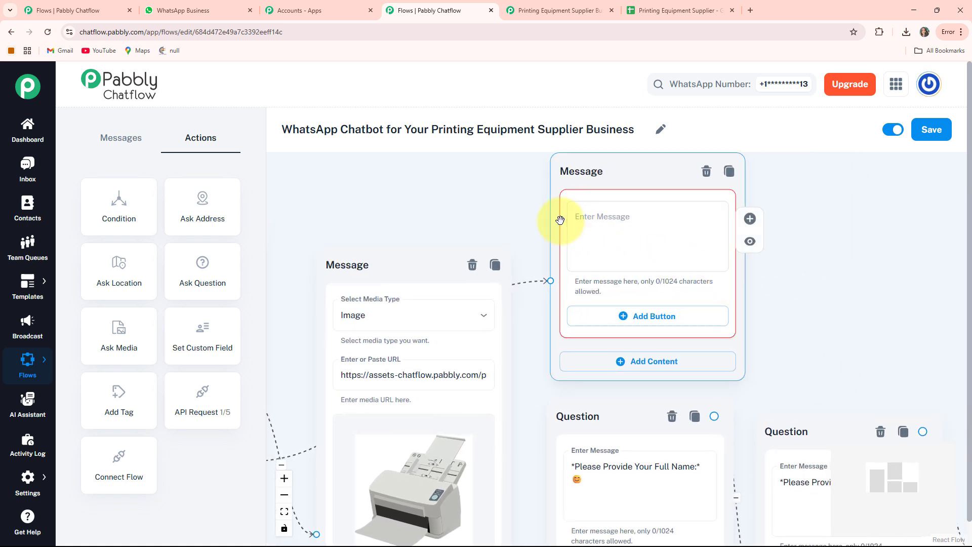
pyautogui.click(602, 216)
pyautogui.hotkey('ctrl', 'v')
# Add a Text + Button message node linked from the welcome message's Product Safety button
pyautogui.moveTo(524, 390); pyautogui.dragTo(733, 165)
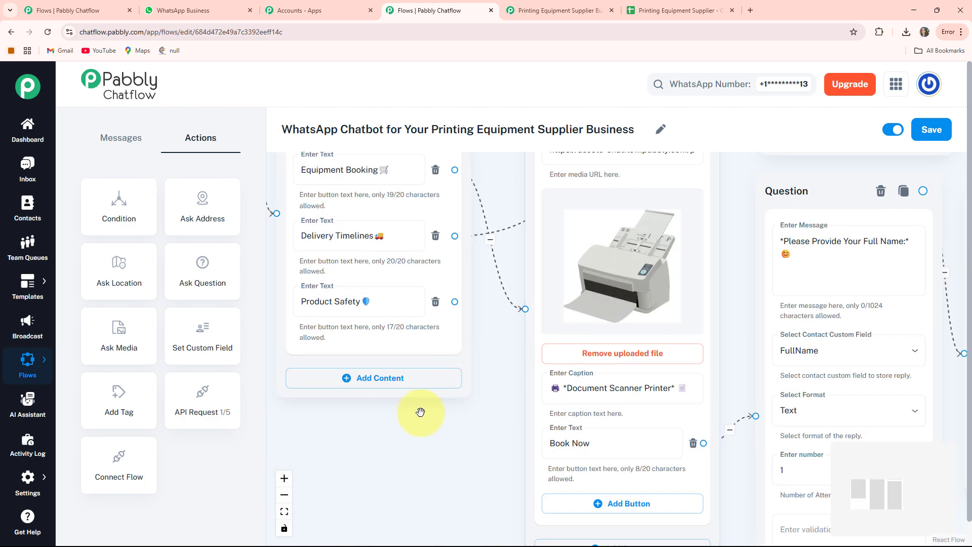
pyautogui.moveTo(420, 411); pyautogui.dragTo(475, 430)
pyautogui.scroll(-2, 428, 224)
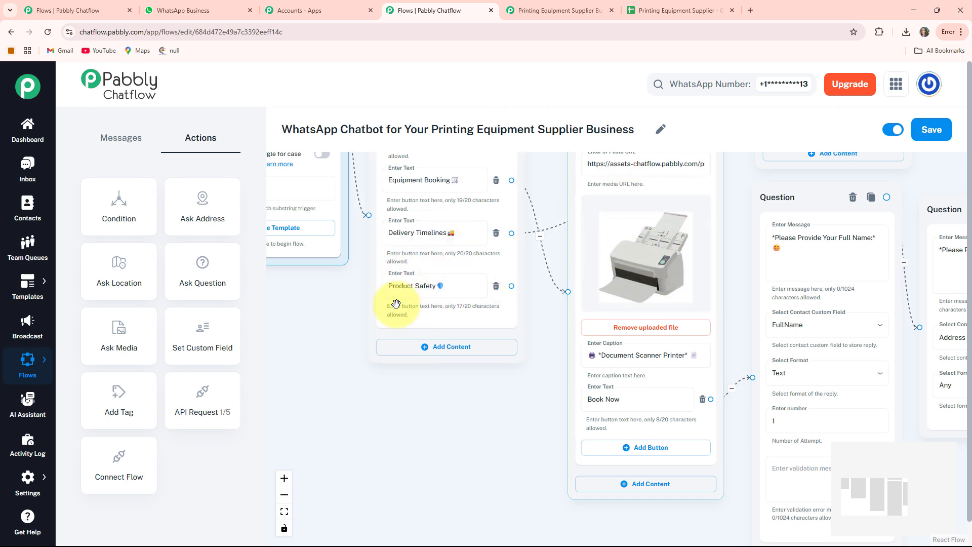
pyautogui.scroll(-1, 454, 386)
pyautogui.scroll(-2, 454, 385)
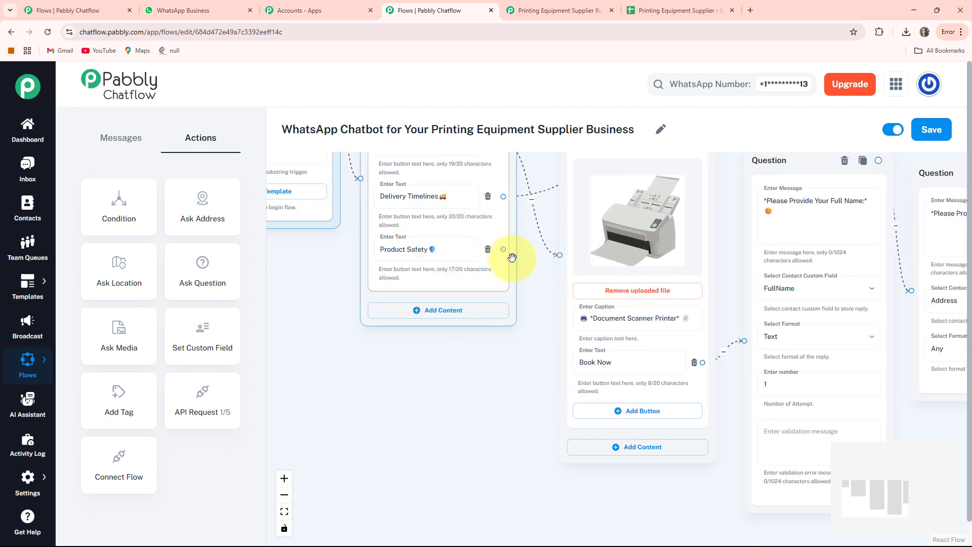
pyautogui.moveTo(358, 381); pyautogui.dragTo(359, 381)
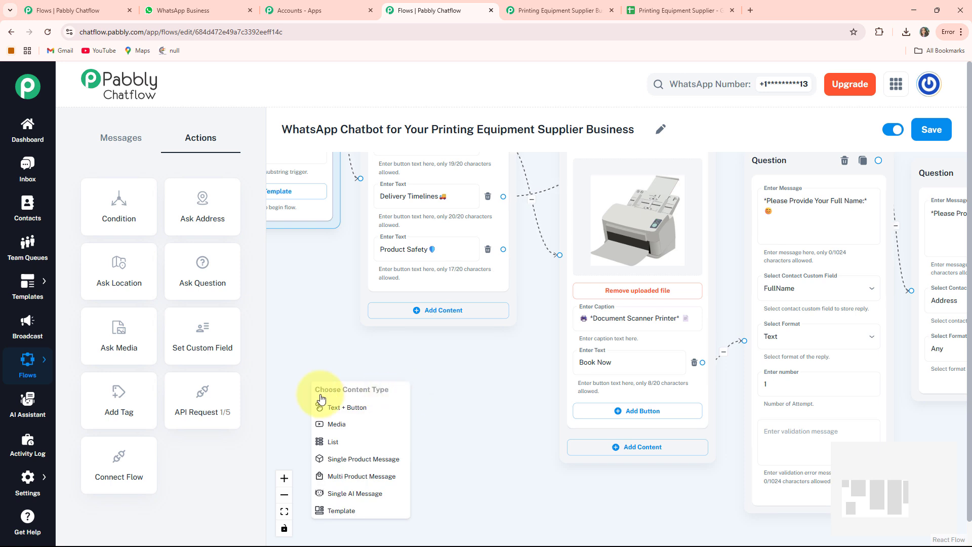
pyautogui.click(345, 411)
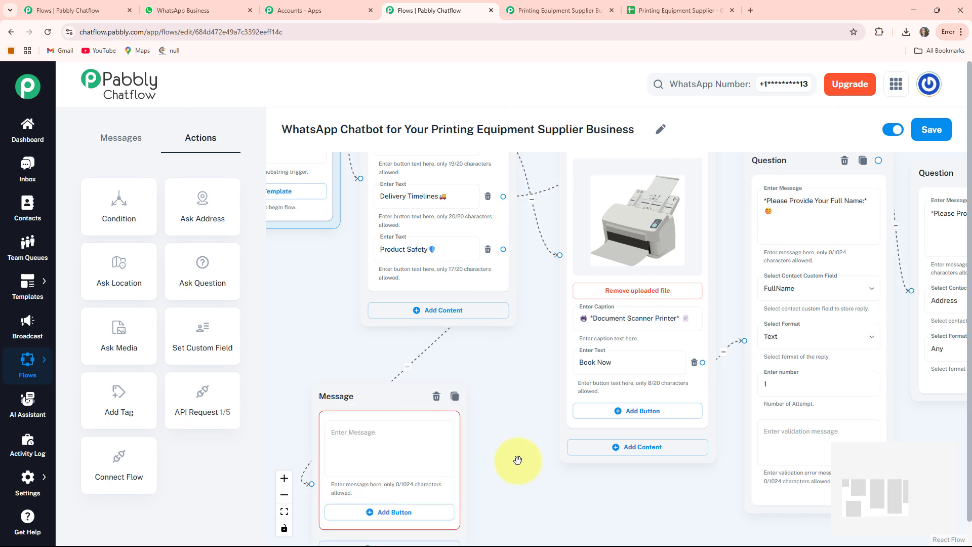
# Position the new node below the welcome message and paste the product safety text, including the On-Site Safety Check (Optional) item, into it
pyautogui.moveTo(516, 460); pyautogui.dragTo(519, 376)
pyautogui.moveTo(348, 313); pyautogui.dragTo(386, 304)
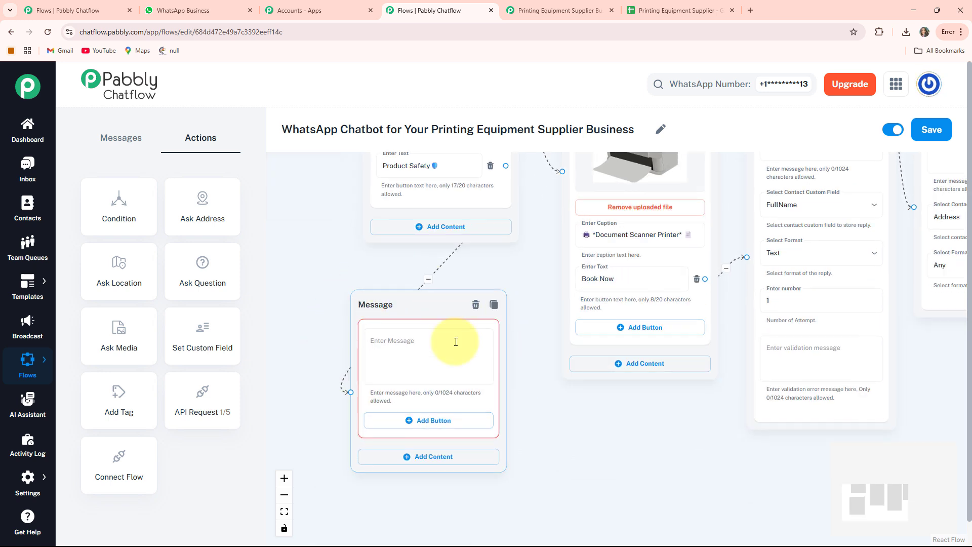
pyautogui.click(389, 343)
pyautogui.click(404, 349)
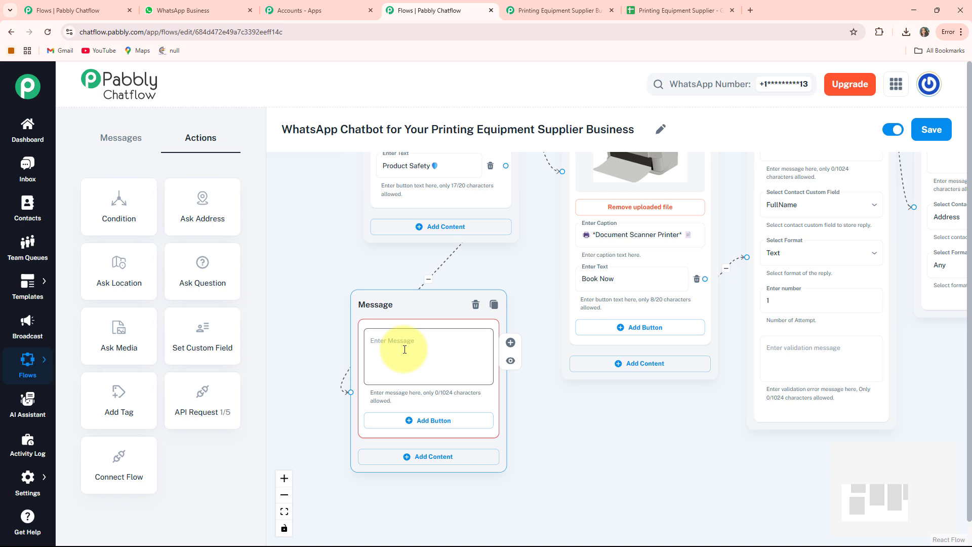
pyautogui.hotkey('ctrl', 'v')
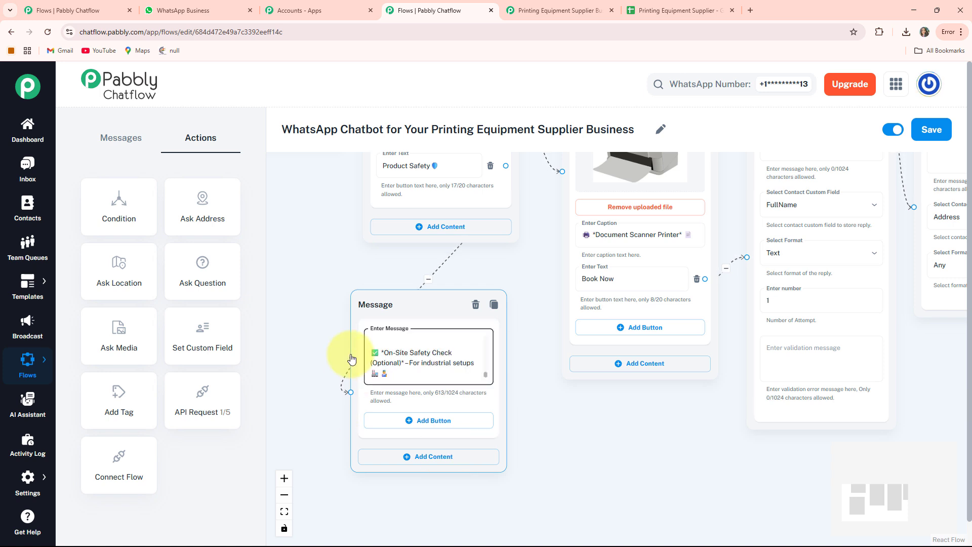
# Shift the Flow Start node slightly lower in the flow layout and save the flow
pyautogui.click(284, 511)
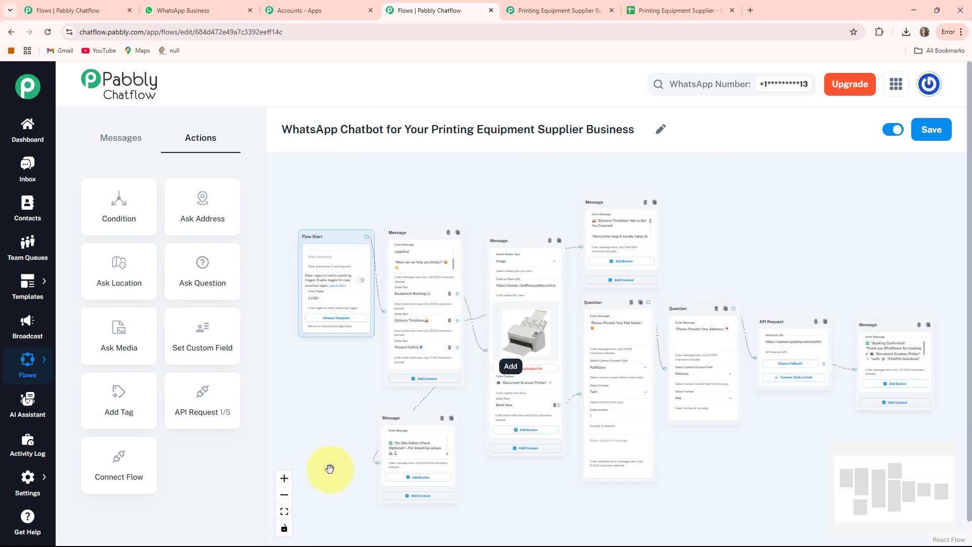
pyautogui.moveTo(424, 394); pyautogui.dragTo(414, 350)
pyautogui.moveTo(320, 195); pyautogui.dragTo(313, 231)
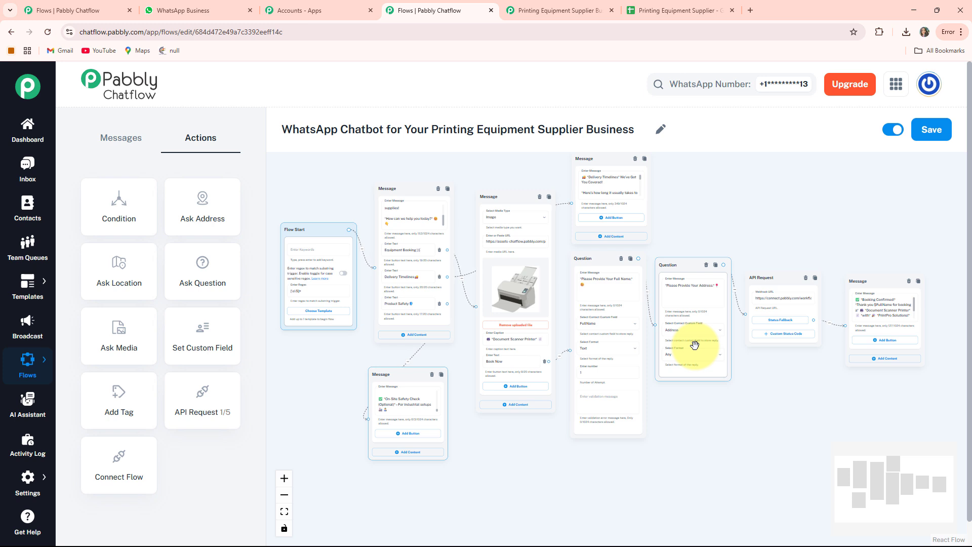
pyautogui.moveTo(694, 413); pyautogui.dragTo(694, 415)
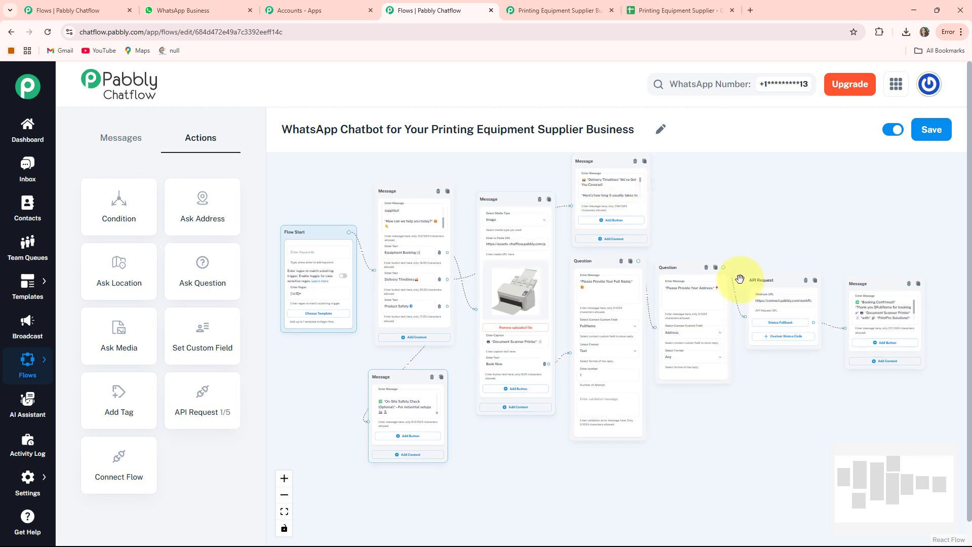
pyautogui.click(935, 132)
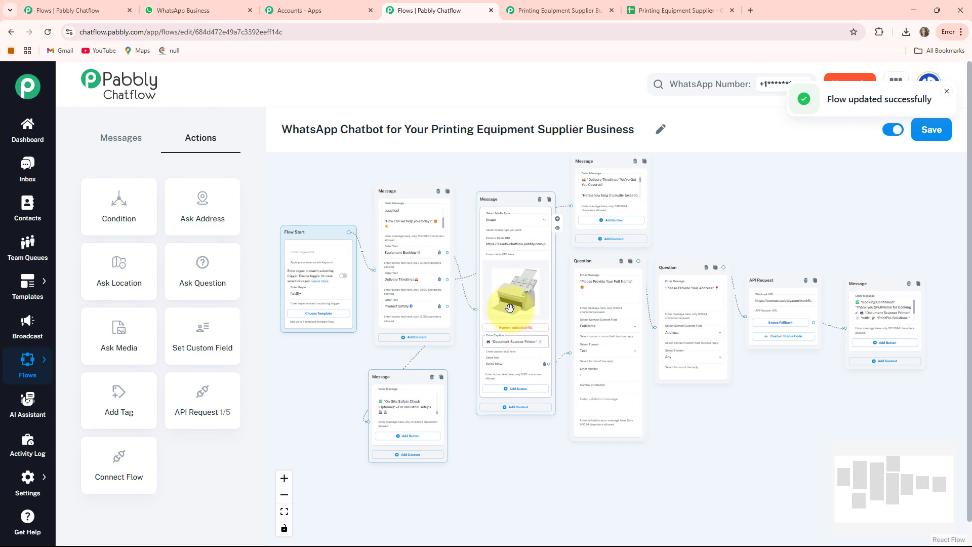
# Switch to WhatsApp and review the Printing Equipment Supplier test chat, from the welcome message through booking, delivery timelines and product safety replies
pyautogui.click(175, 10)
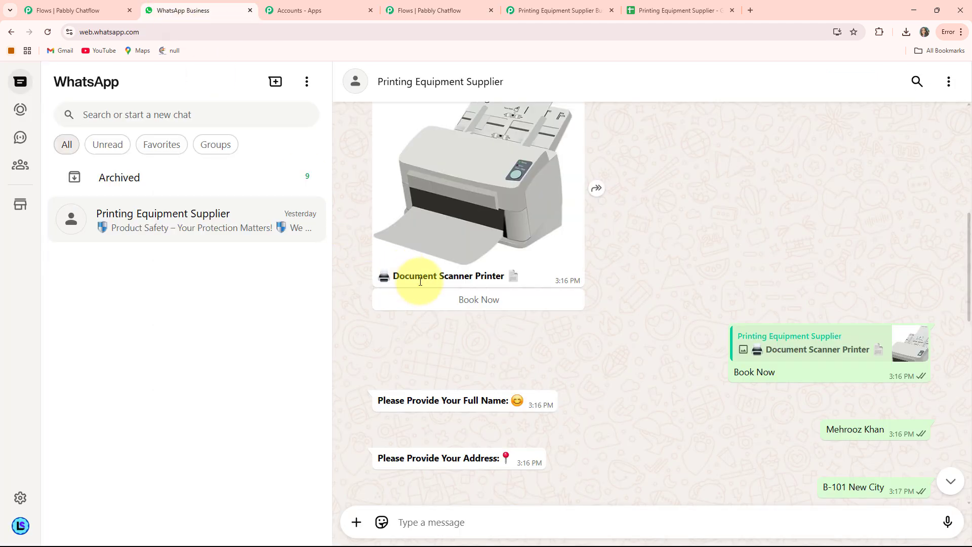
pyautogui.scroll(1, 516, 285)
pyautogui.scroll(2, 516, 286)
pyautogui.scroll(-5, 517, 286)
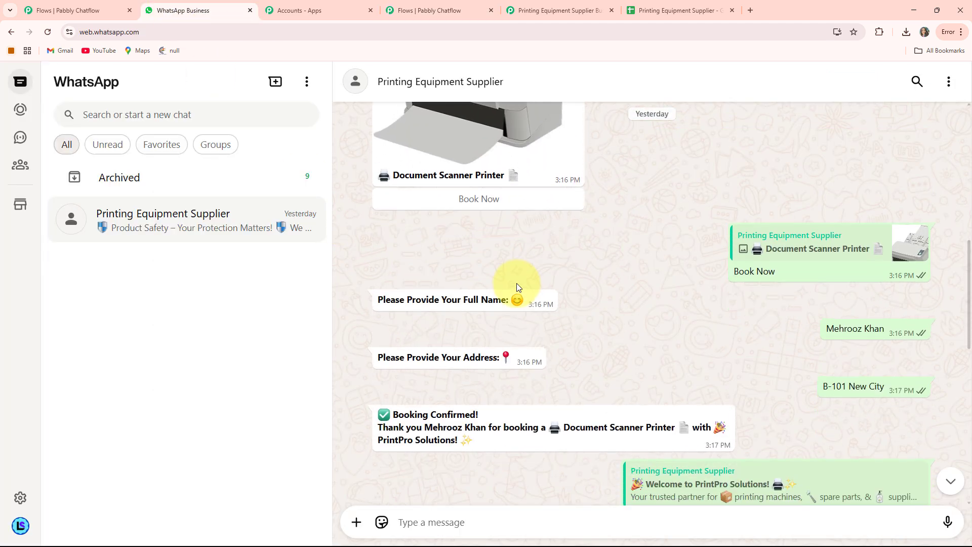
pyautogui.scroll(4, 516, 286)
pyautogui.scroll(5, 516, 286)
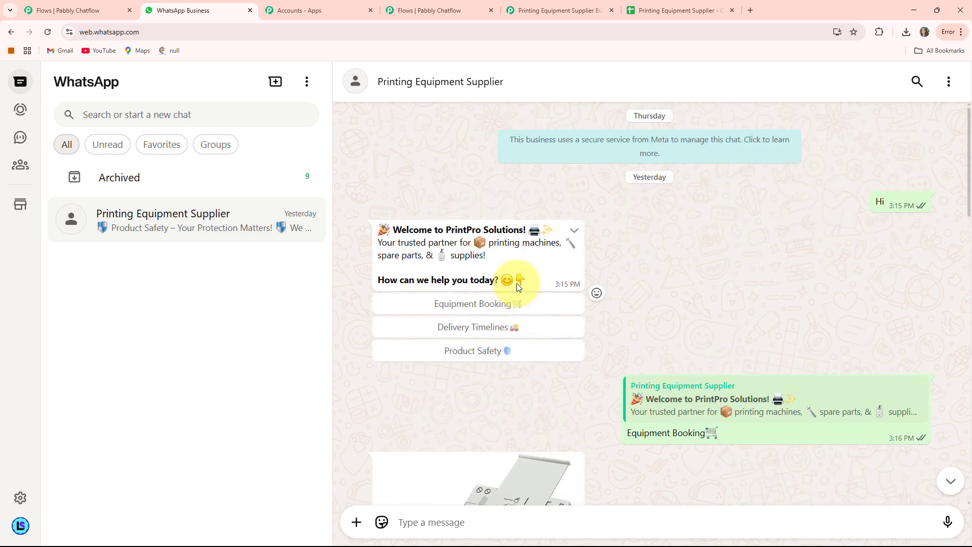
pyautogui.scroll(-5, 516, 286)
pyautogui.scroll(-14, 516, 286)
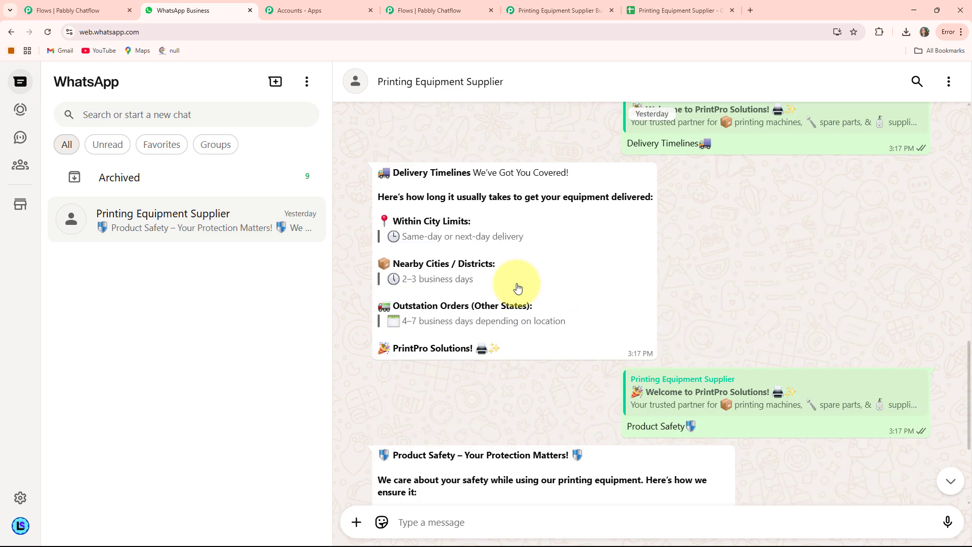
pyautogui.scroll(14, 517, 287)
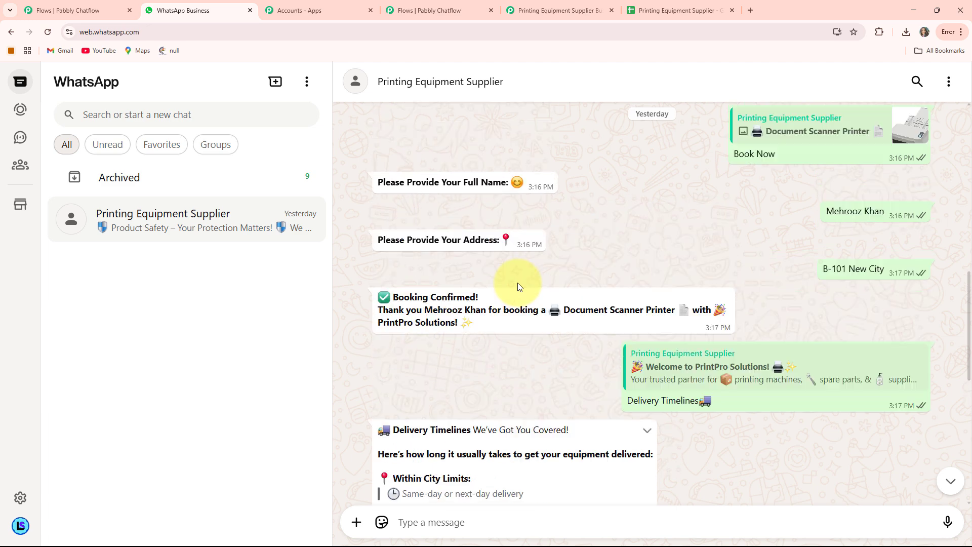
pyautogui.scroll(-1, 517, 286)
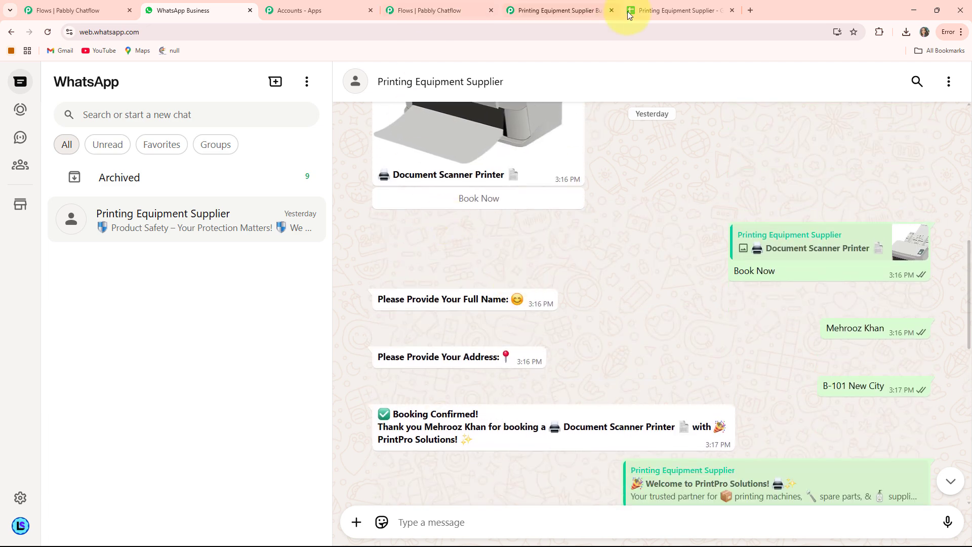
# Check the booking rows in the Printing Equipment Supplier spreadsheet and the trigger and Google Sheets action of the Pabbly Connect workflow
pyautogui.click(650, 11)
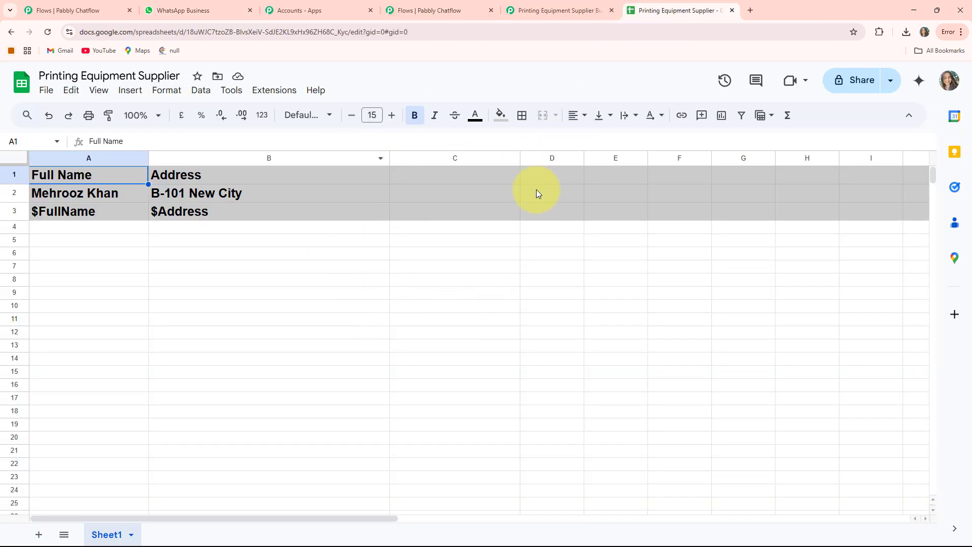
pyautogui.click(571, 5)
pyautogui.scroll(8, 453, 256)
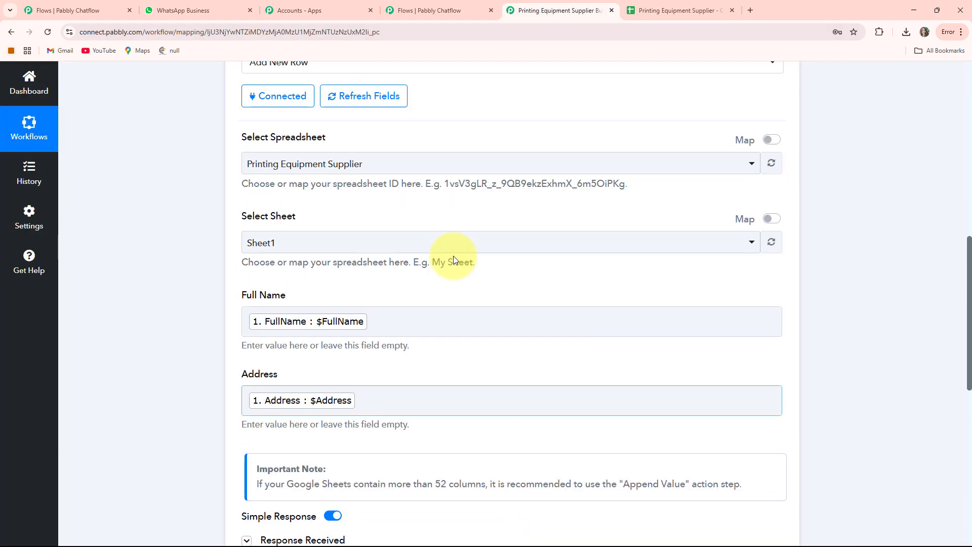
pyautogui.scroll(2, 480, 260)
pyautogui.click(778, 246)
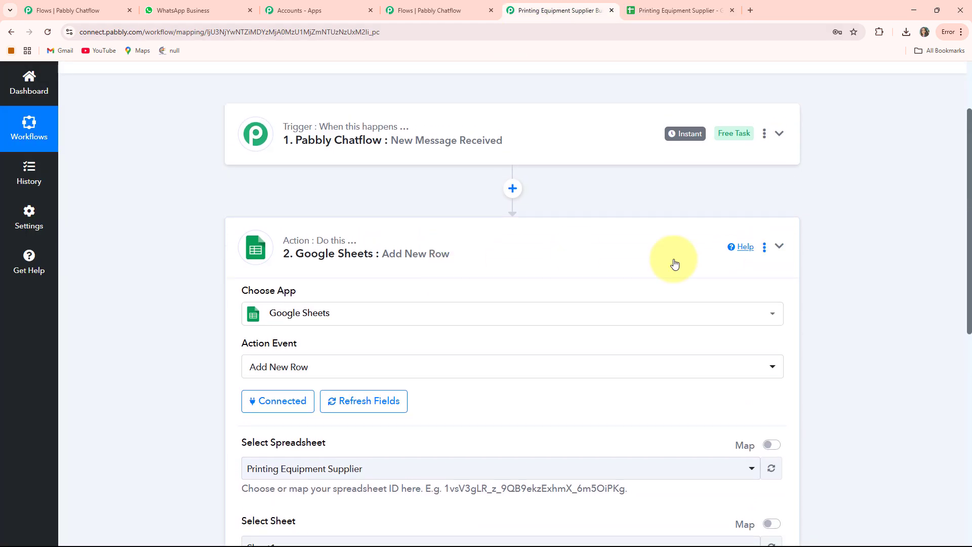
pyautogui.scroll(2, 384, 174)
# Return to the WhatsApp test chat and look over the equipment booking, delivery timelines and product safety replies again
pyautogui.click(212, 12)
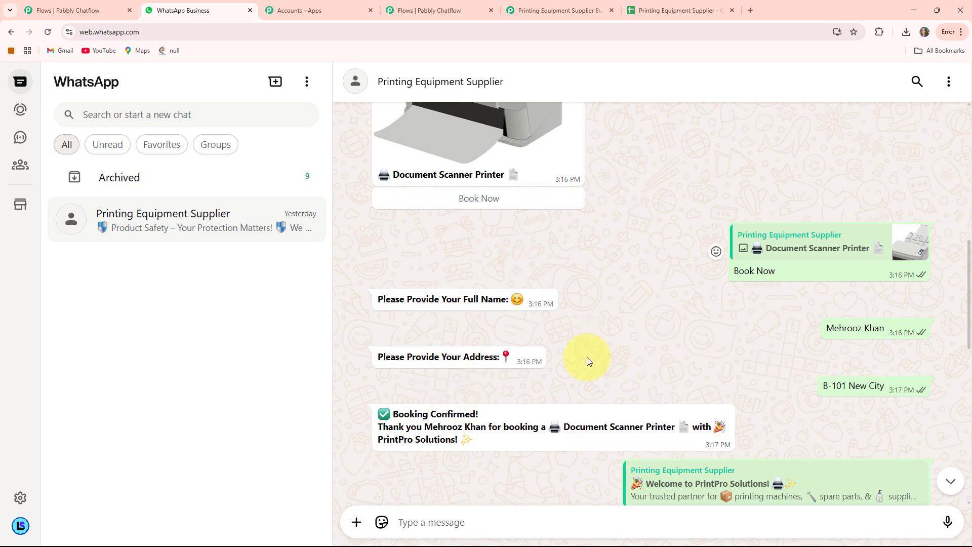
pyautogui.scroll(8, 604, 308)
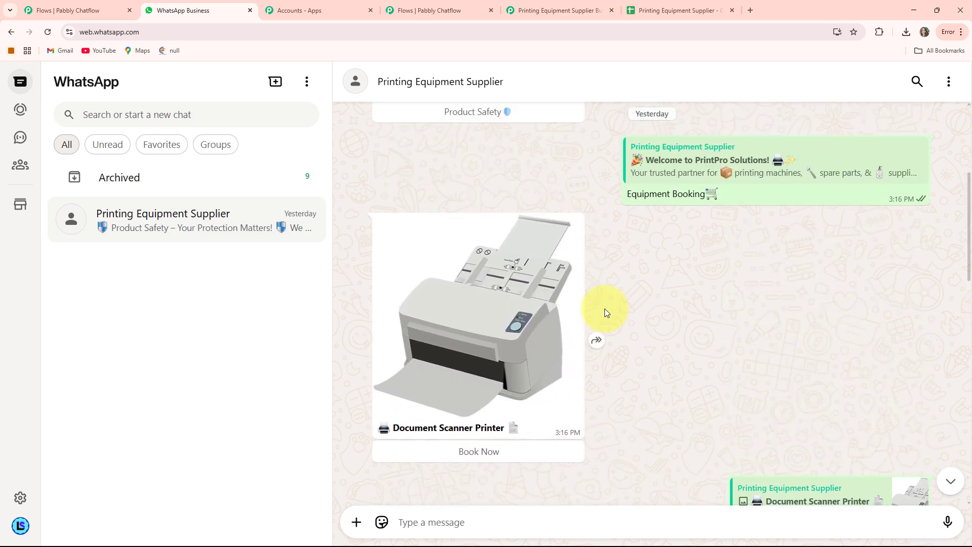
pyautogui.scroll(2, 604, 308)
pyautogui.scroll(-12, 604, 308)
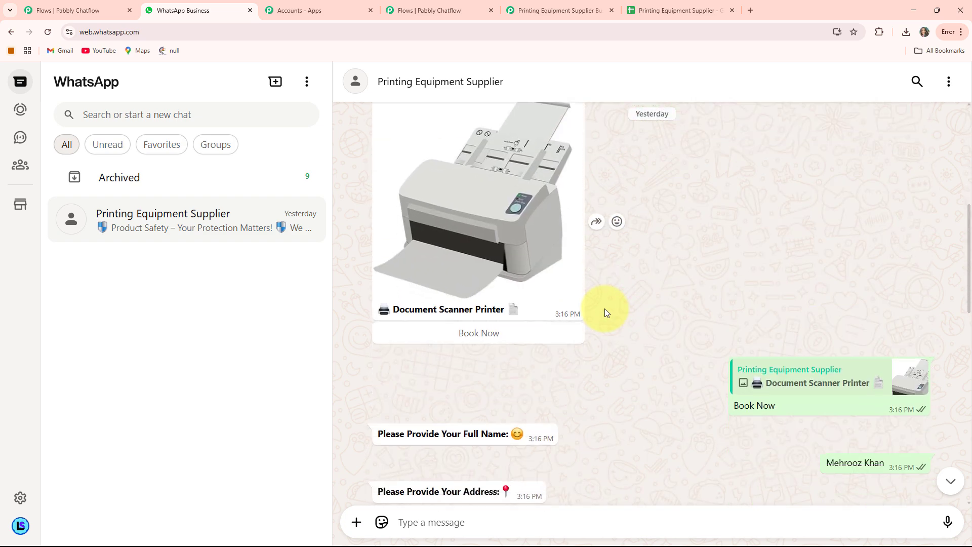
pyautogui.scroll(-6, 604, 311)
pyautogui.scroll(6, 606, 313)
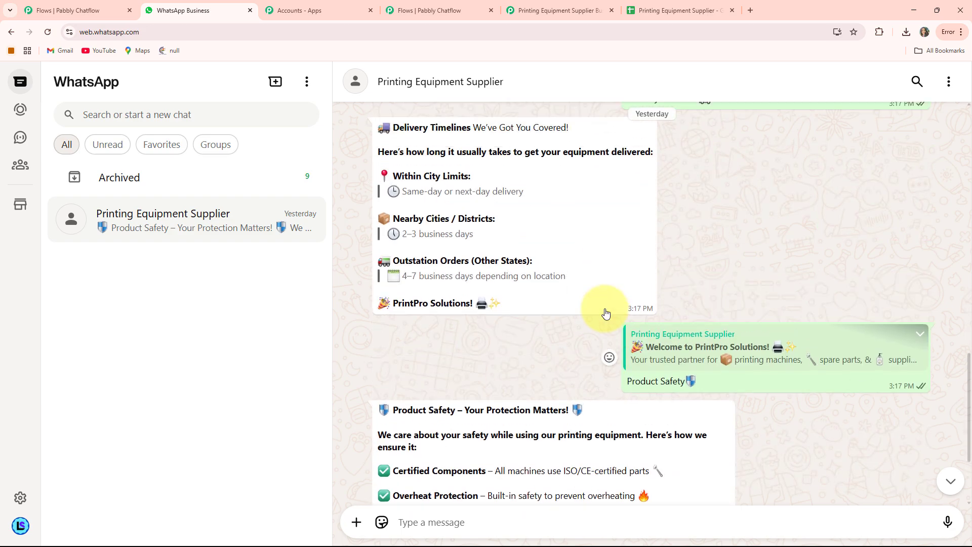
pyautogui.scroll(1, 606, 313)
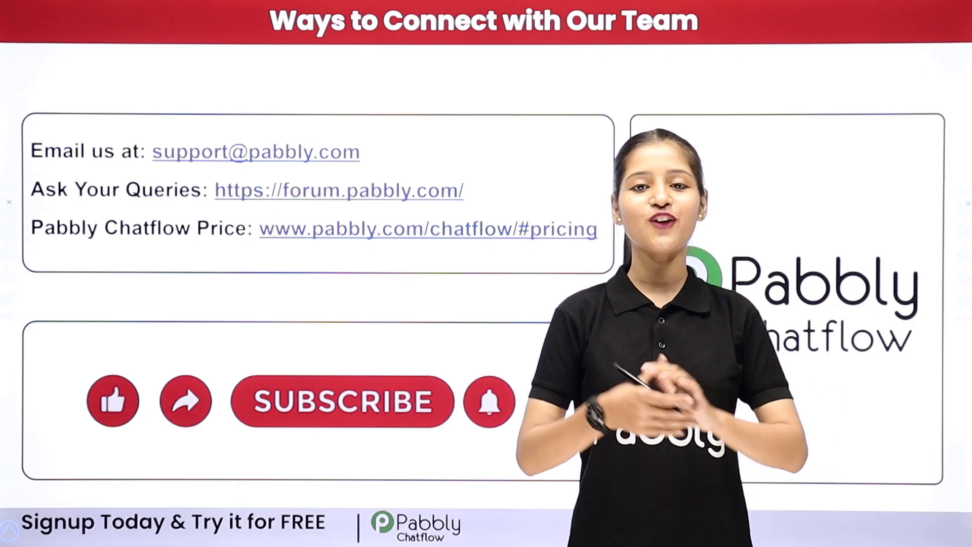